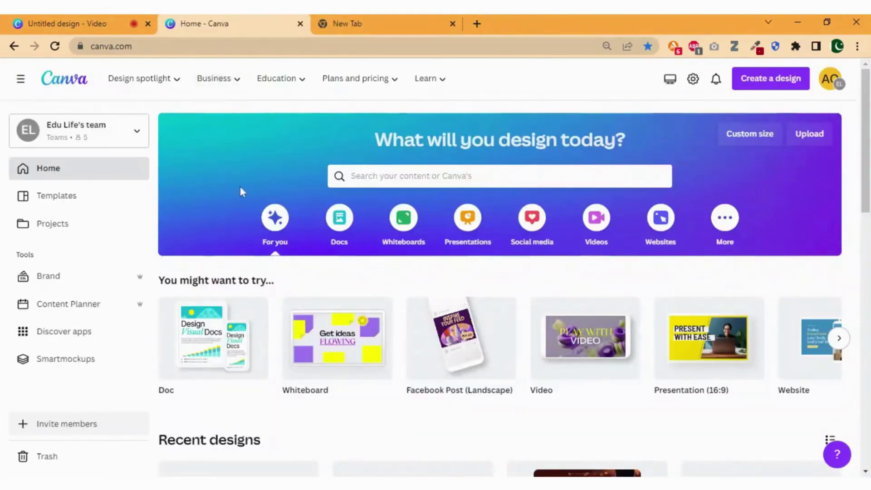
# - Create a blank Website design and show the available page layouts
pyautogui.click(663, 227)
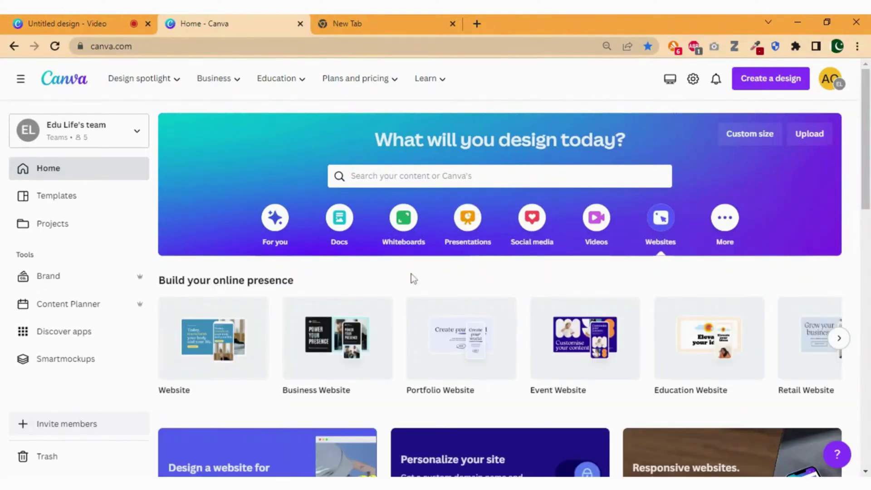
pyautogui.moveTo(206, 341)
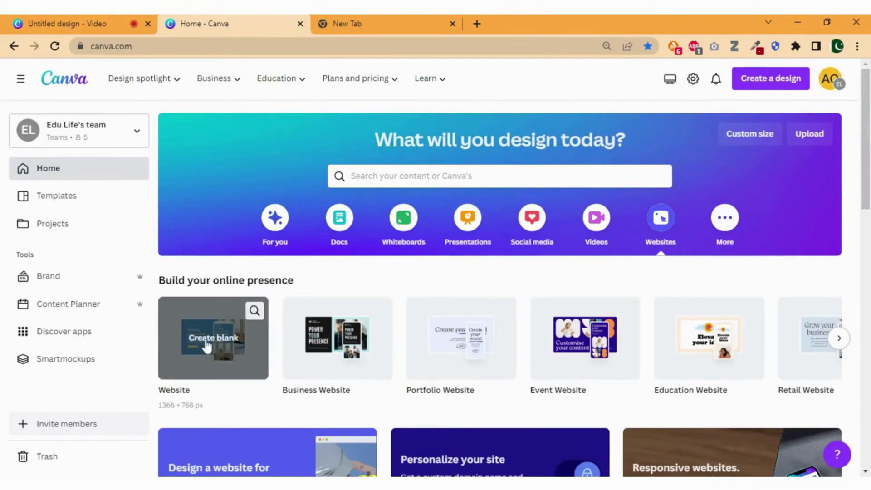
pyautogui.click(206, 347)
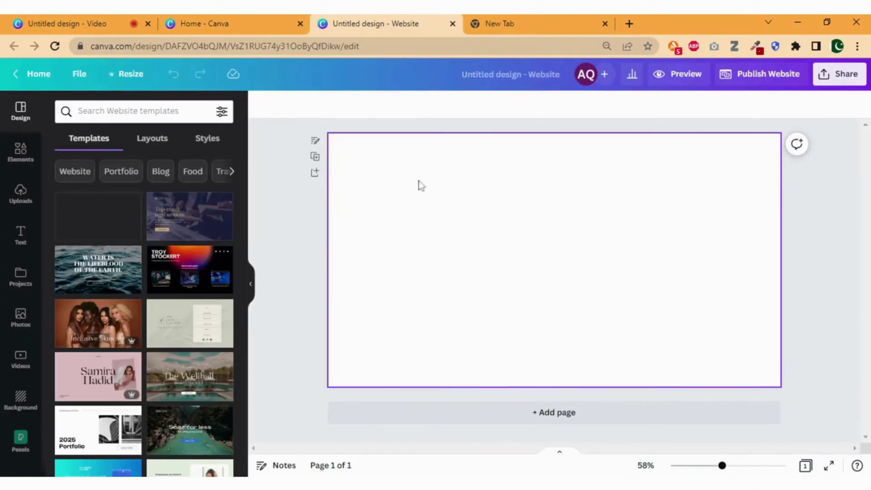
pyautogui.click(150, 144)
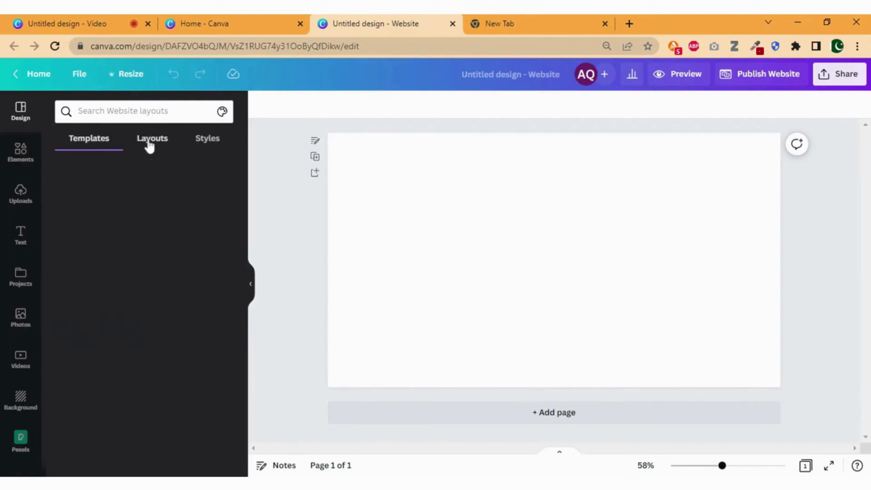
# - Title page 1 "Home" in its page notes
pyautogui.click(317, 142)
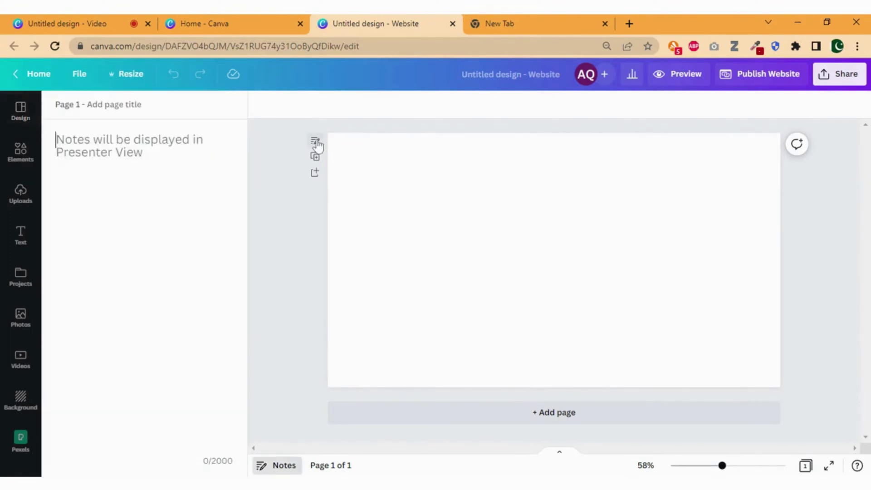
pyautogui.click(88, 104)
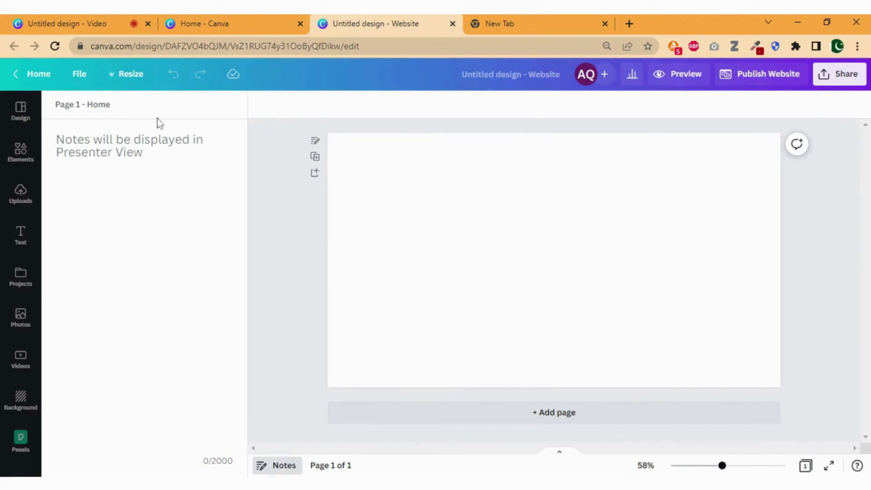
pyautogui.click(502, 233)
# - Apply the Homepage layout with the centred title over the full landscape image to the page
pyautogui.click(17, 114)
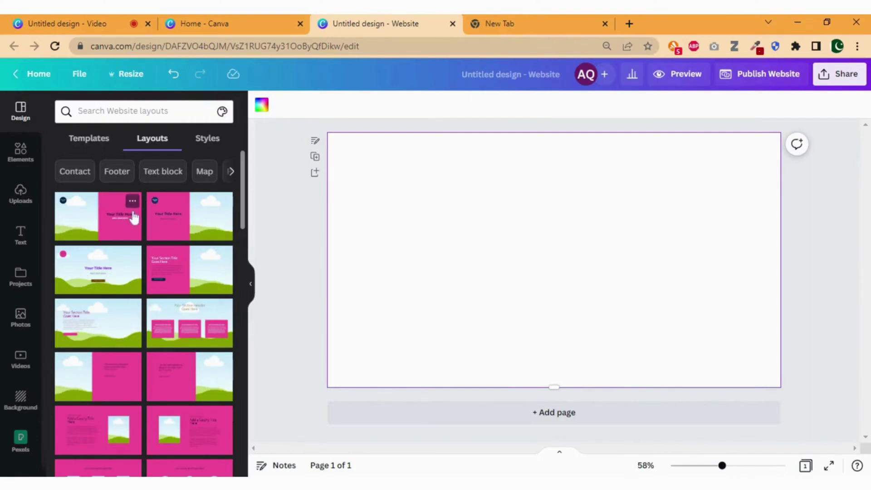
pyautogui.hscroll(2, 167, 172)
pyautogui.hscroll(5, 165, 175)
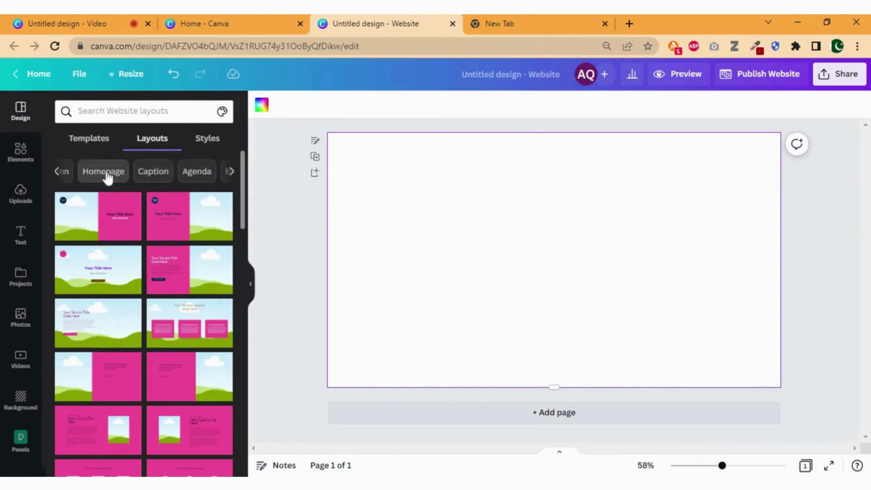
pyautogui.click(108, 173)
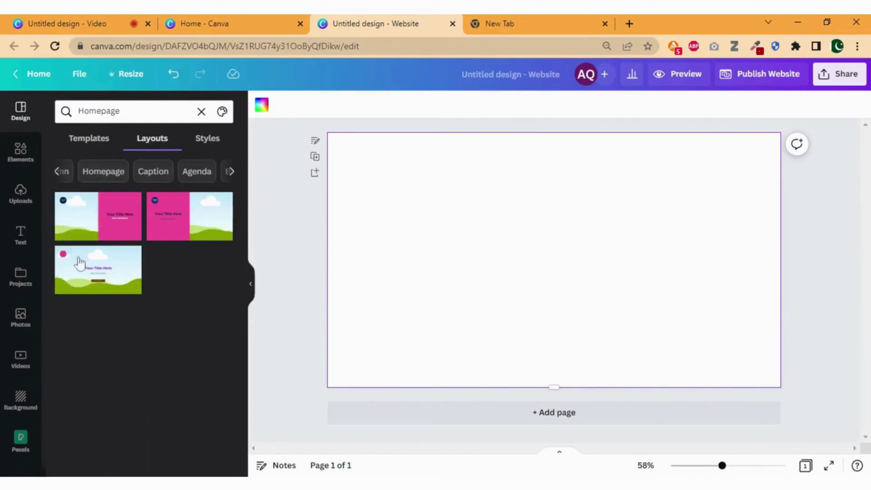
pyautogui.click(119, 293)
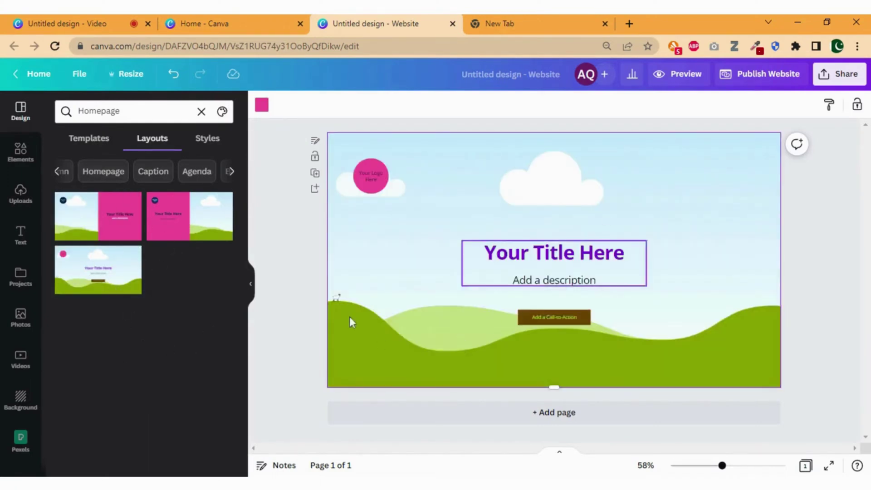
# - Search the elements for "Frame" and add the plain circular frame to the page
pyautogui.click(377, 176)
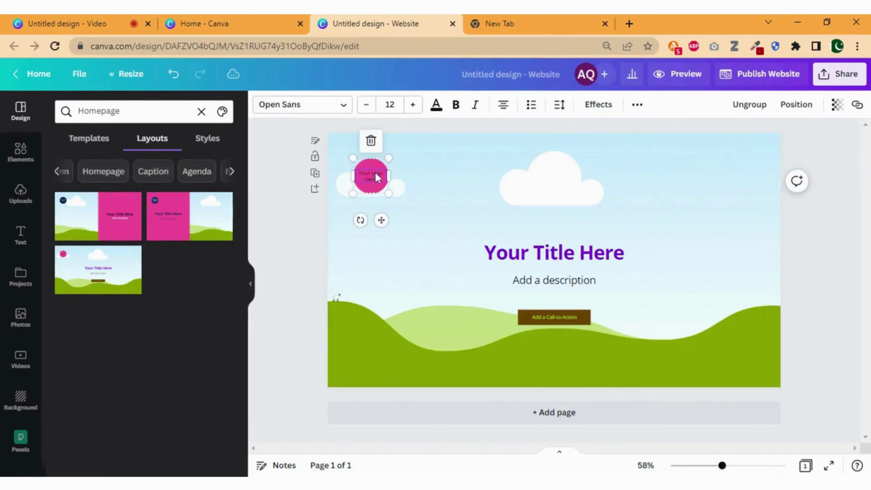
pyautogui.click(383, 264)
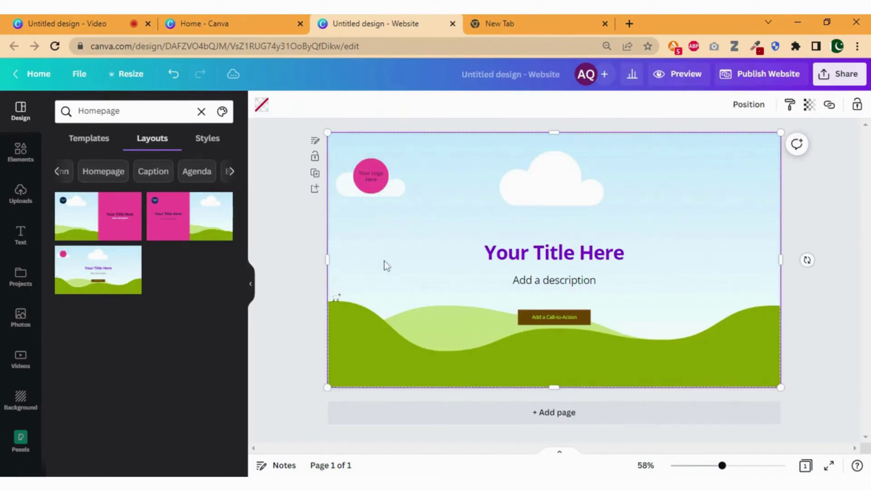
pyautogui.click(16, 158)
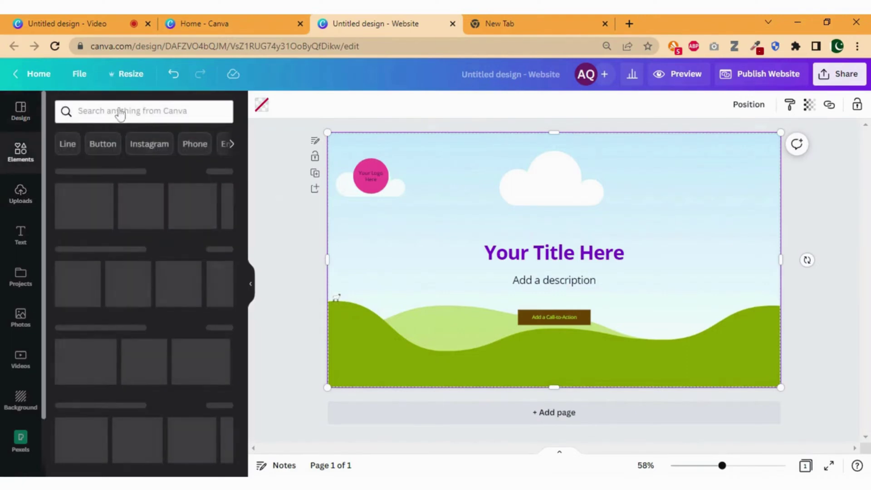
pyautogui.click(136, 110)
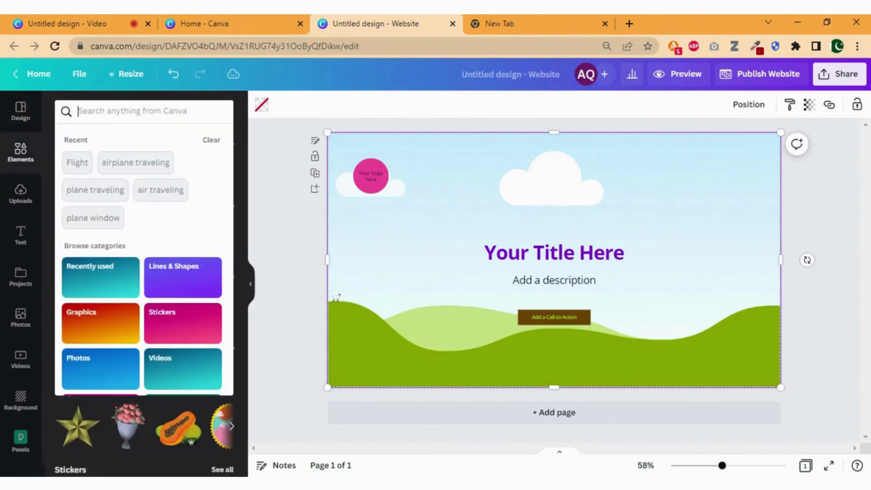
pyautogui.write('fra')
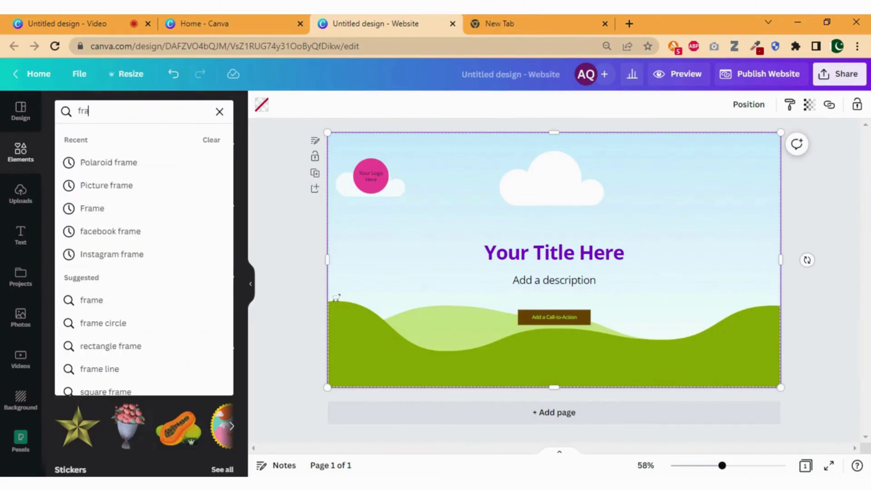
pyautogui.click(97, 210)
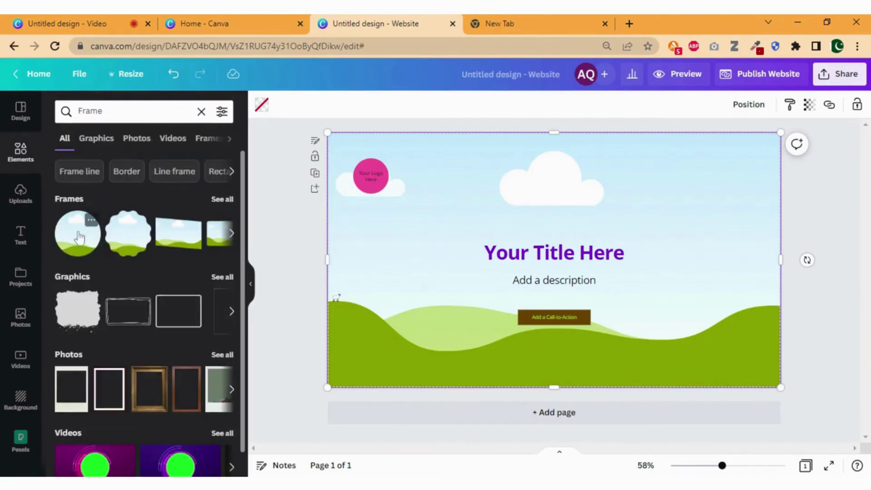
pyautogui.click(80, 238)
# - Delete the "Your Logo Here" text and the pink circle behind it
pyautogui.click(371, 185)
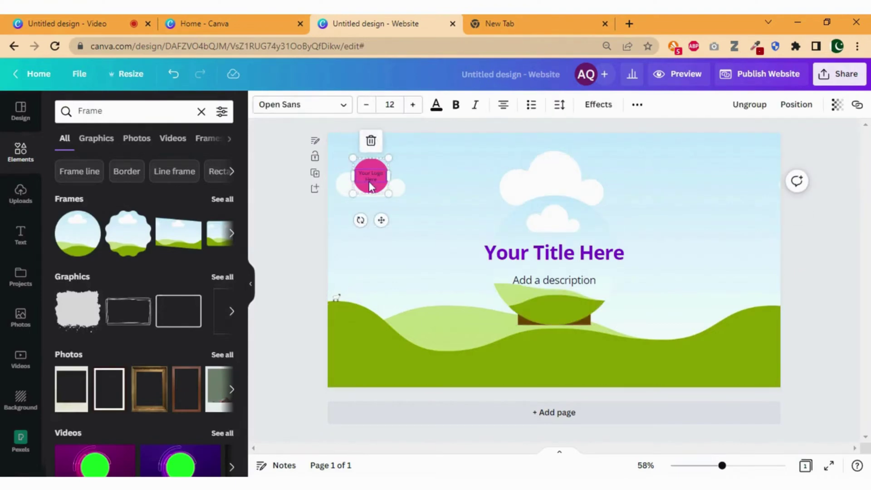
pyautogui.click(371, 141)
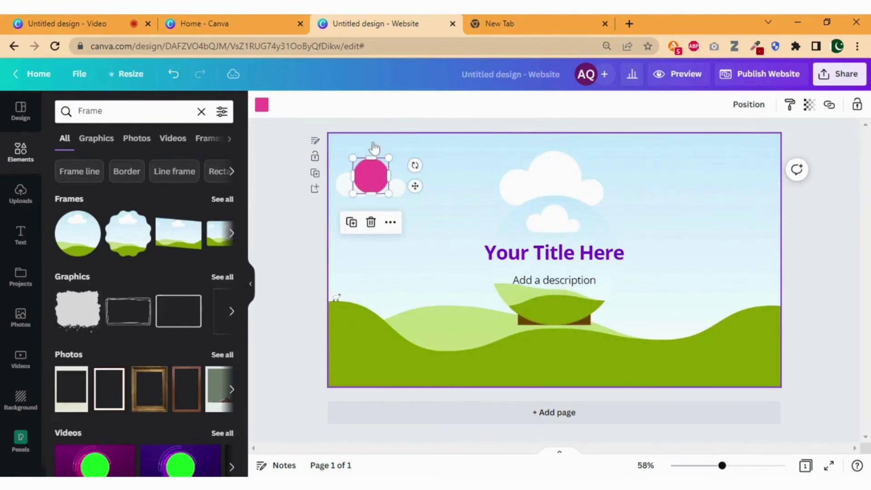
pyautogui.click(371, 223)
# - Move the circular frame to the page's upper-left corner and shrink it to about the size of a small logo
pyautogui.moveTo(556, 214); pyautogui.dragTo(420, 167)
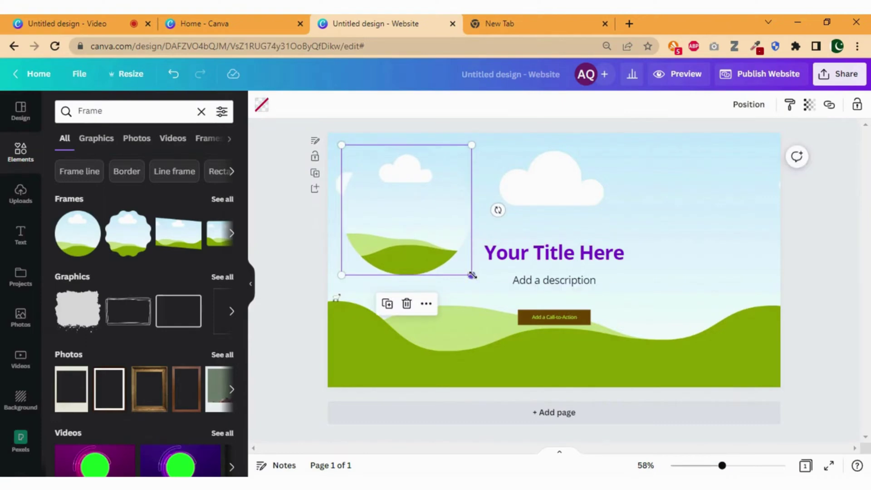
pyautogui.moveTo(472, 275); pyautogui.dragTo(393, 190)
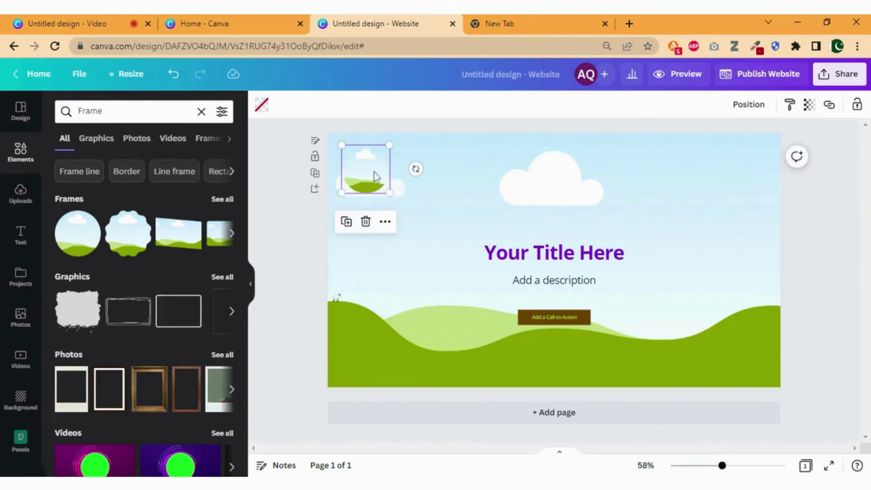
# - Fill the circular frame with the uploaded "Tech & Trick" light bulb logo and check it up close
pyautogui.click(15, 151)
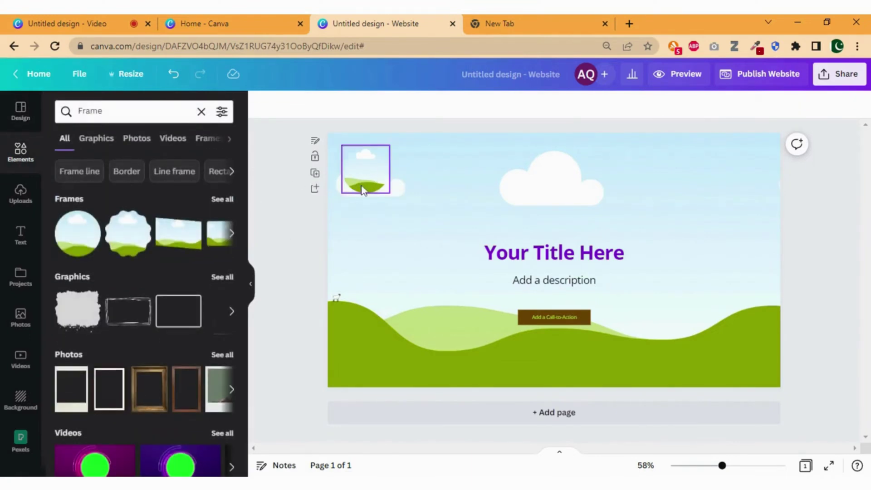
pyautogui.click(21, 194)
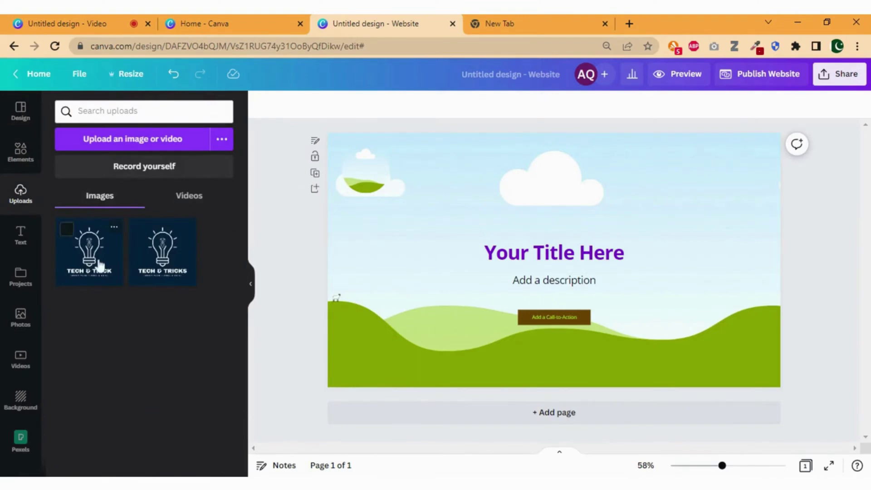
pyautogui.moveTo(95, 262); pyautogui.dragTo(345, 159)
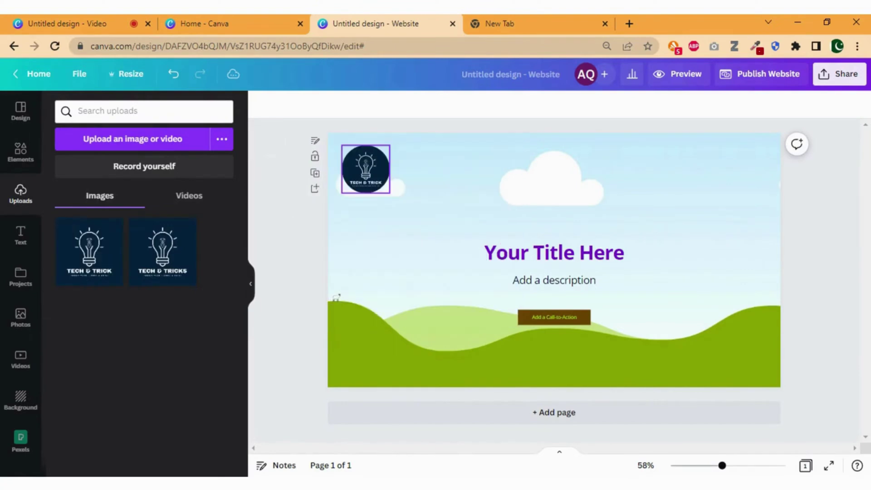
pyautogui.click(424, 183)
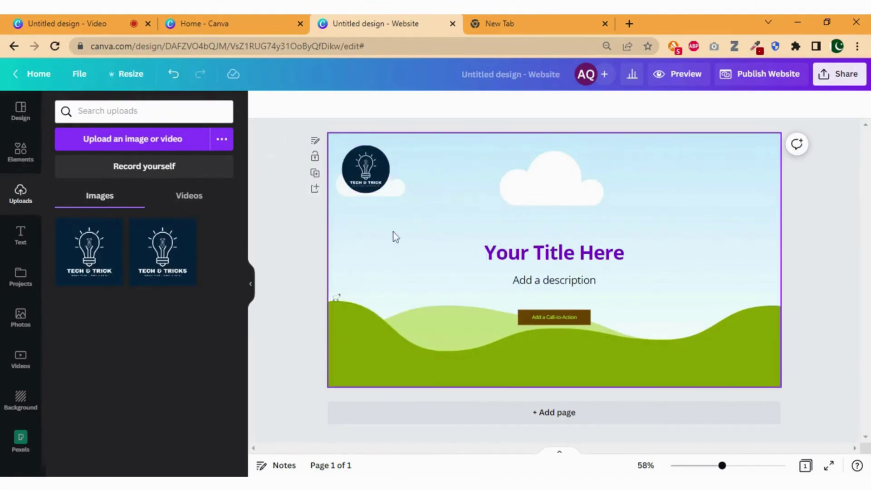
pyautogui.click(739, 466)
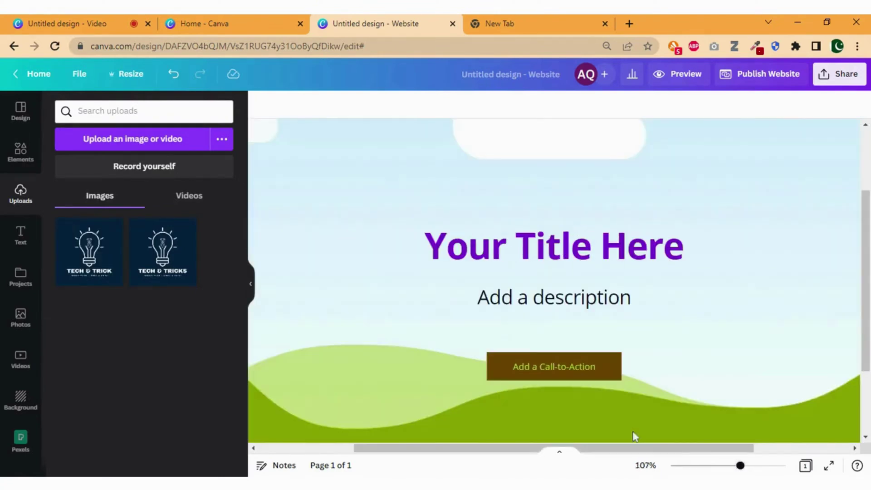
pyautogui.scroll(3, 445, 348)
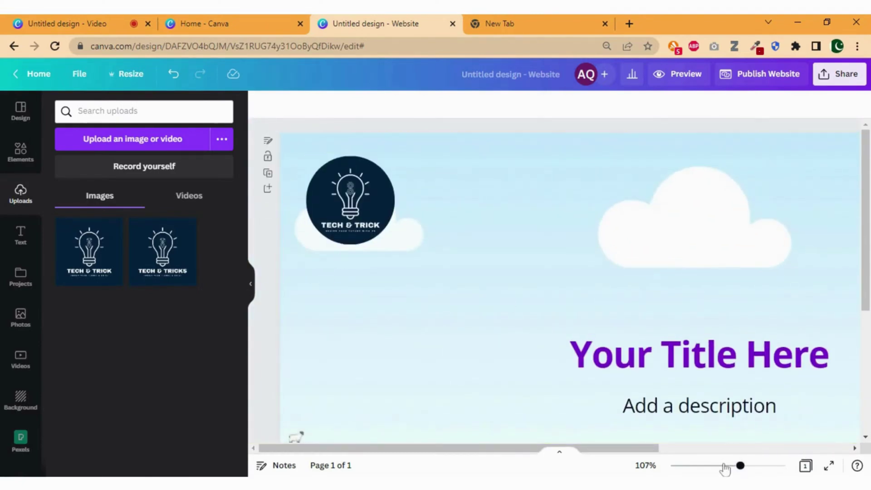
pyautogui.click(724, 465)
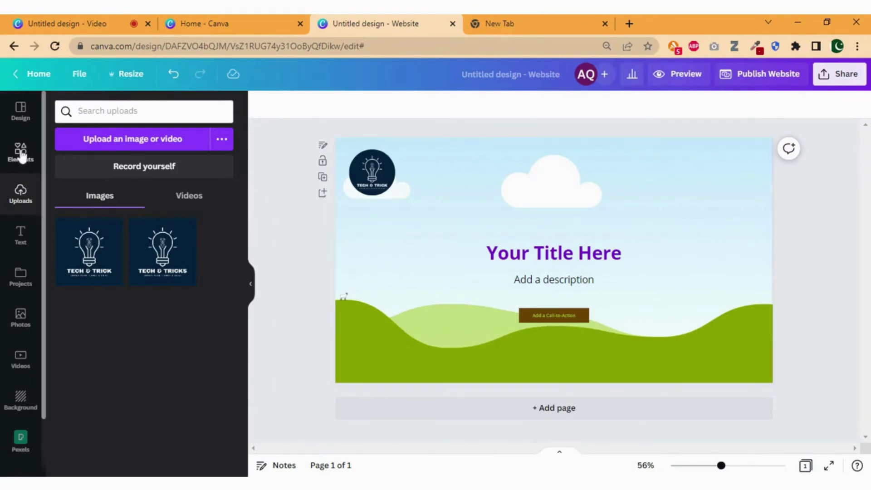
# - Find Background photos and try the blue folded-paper photo and the dark blue light-burst photo as the page background
pyautogui.click(21, 318)
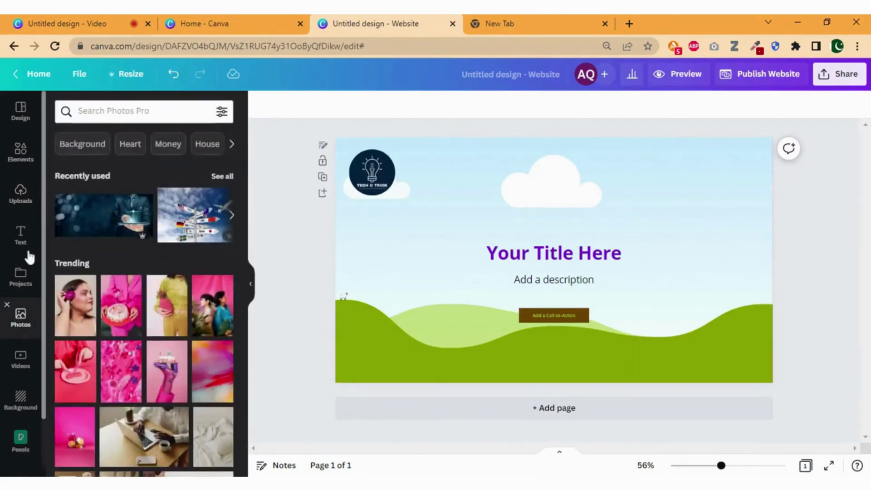
pyautogui.click(85, 149)
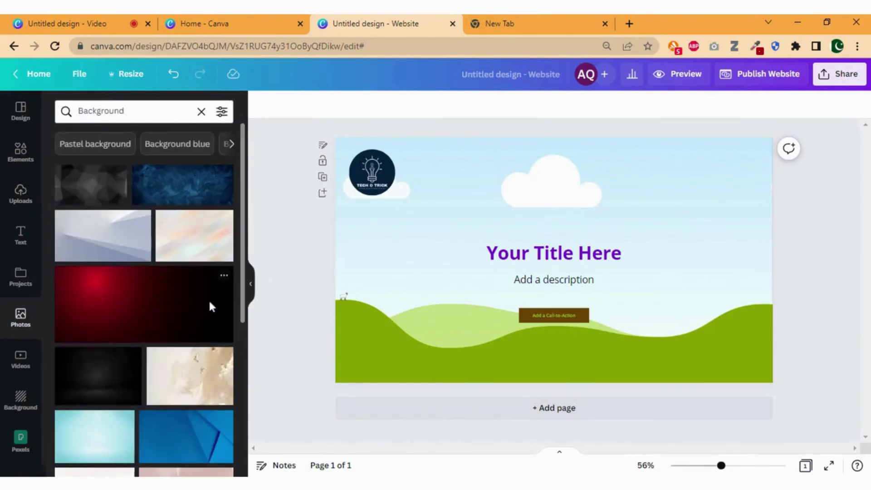
pyautogui.scroll(-2, 209, 303)
pyautogui.scroll(-2, 157, 225)
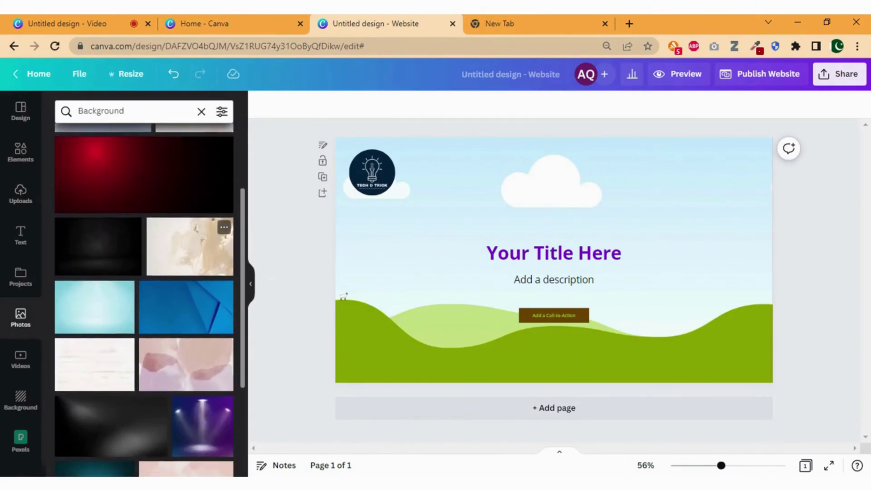
pyautogui.scroll(-2, 157, 225)
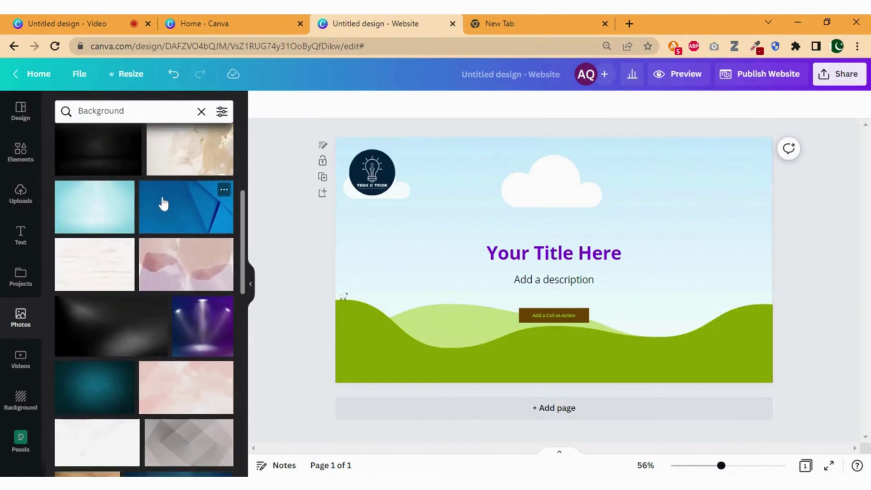
pyautogui.click(170, 205)
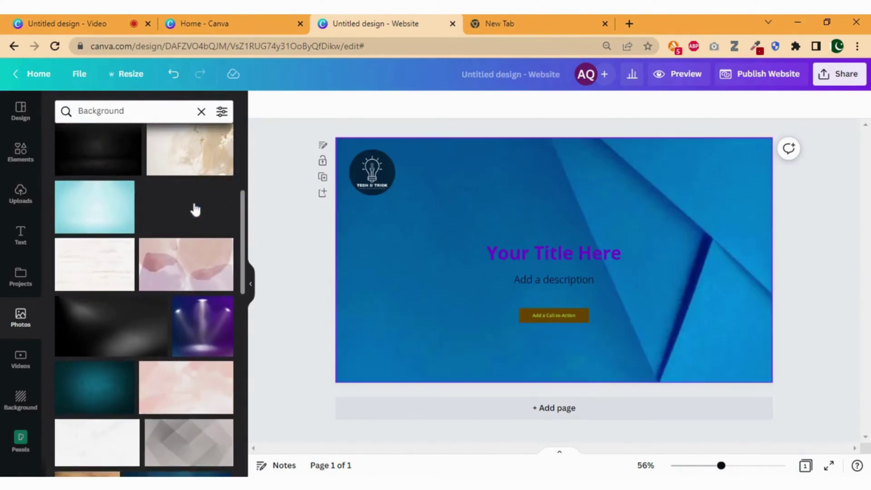
pyautogui.scroll(-5, 146, 327)
pyautogui.click(146, 326)
# - Set the multicoloured paint-cloud photo as the page background
pyautogui.scroll(-4, 145, 326)
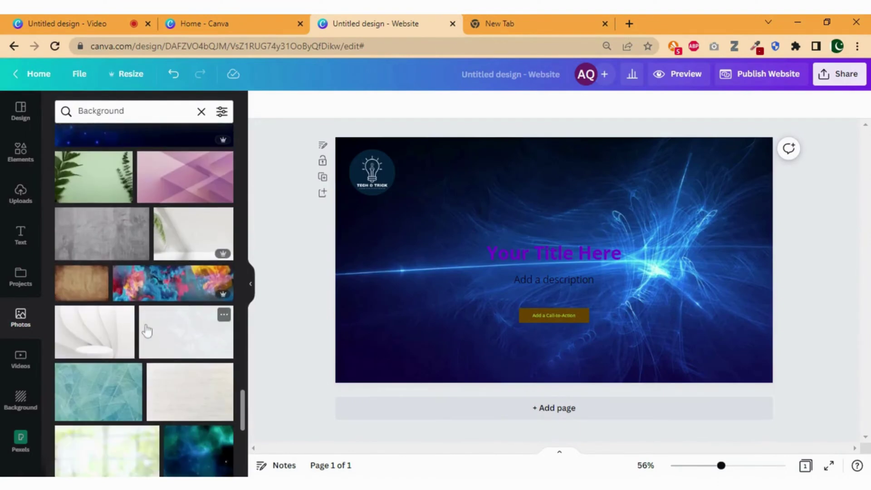
pyautogui.scroll(-2, 147, 330)
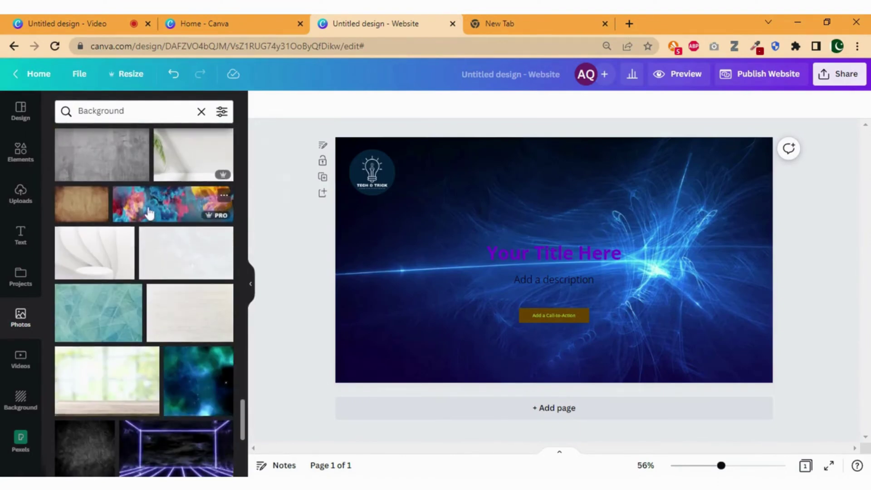
pyautogui.moveTo(148, 210); pyautogui.dragTo(426, 256)
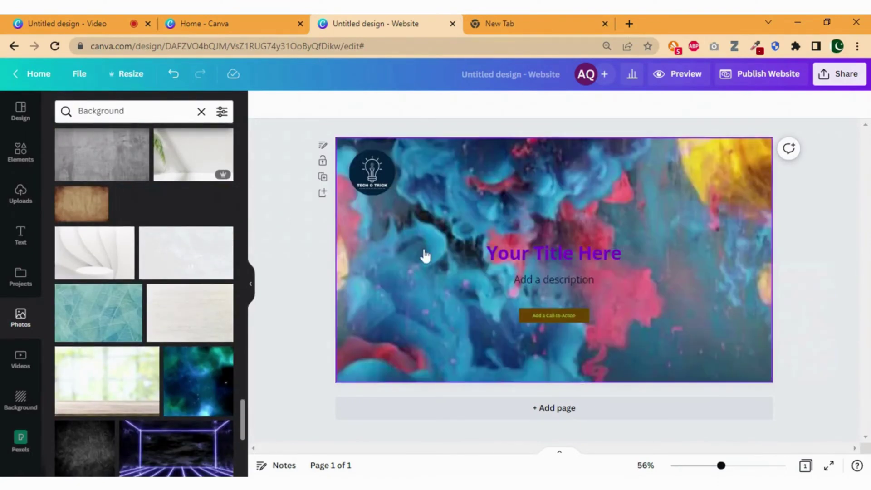
# - Replace the page's placeholder title with "Graphic Designer"
pyautogui.click(551, 255)
pyautogui.click(552, 255)
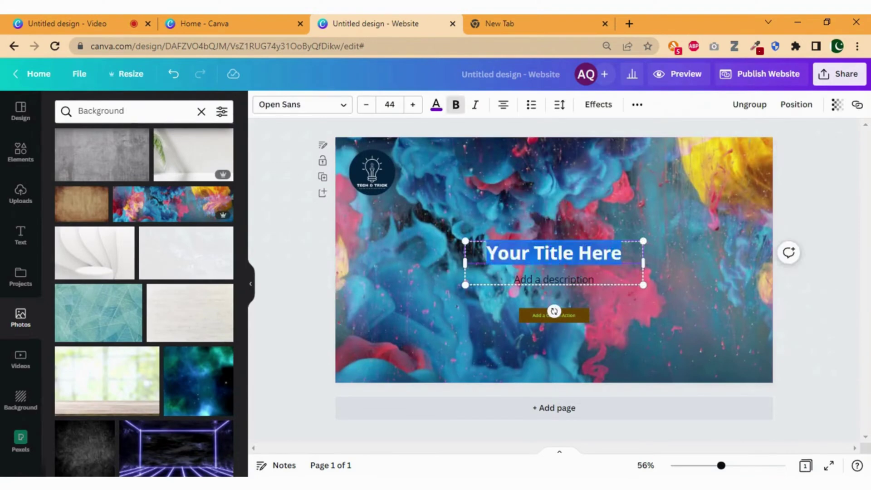
pyautogui.write('Grap')
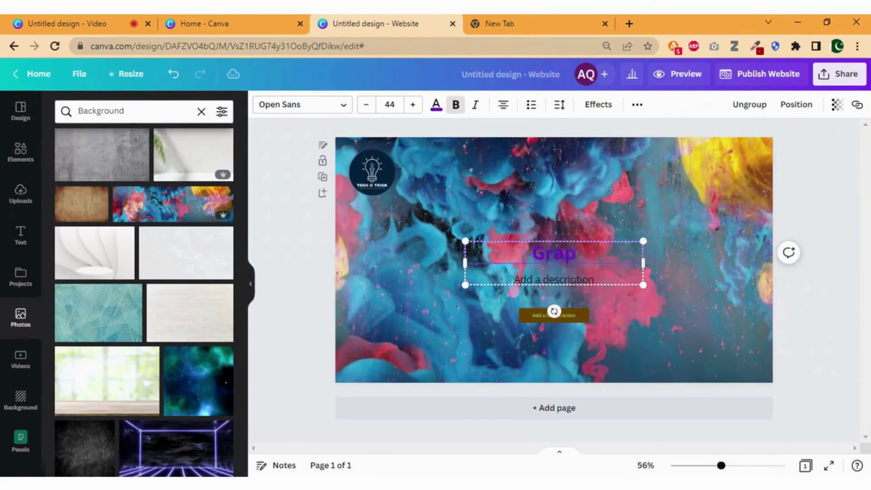
pyautogui.write('hic')
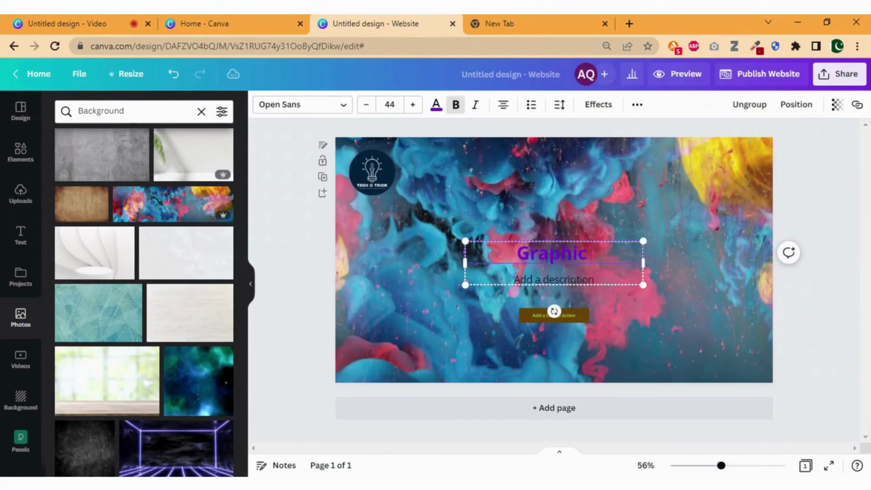
pyautogui.write(' Desig')
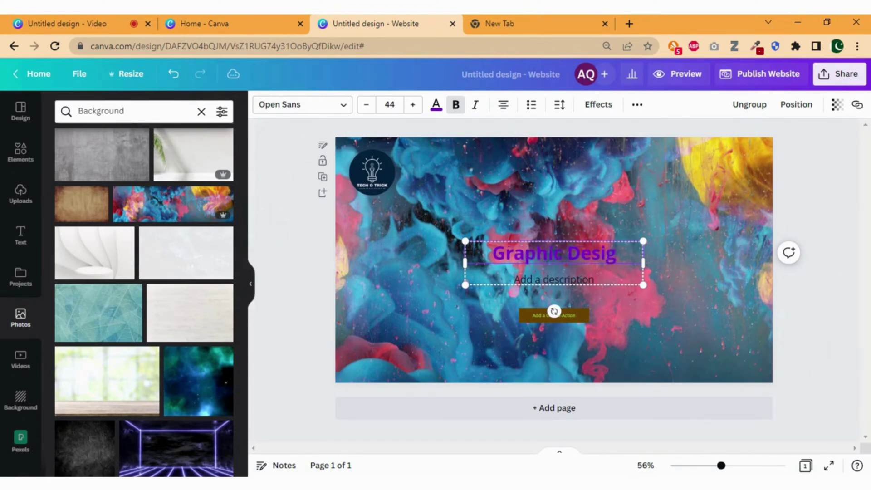
pyautogui.write('ner')
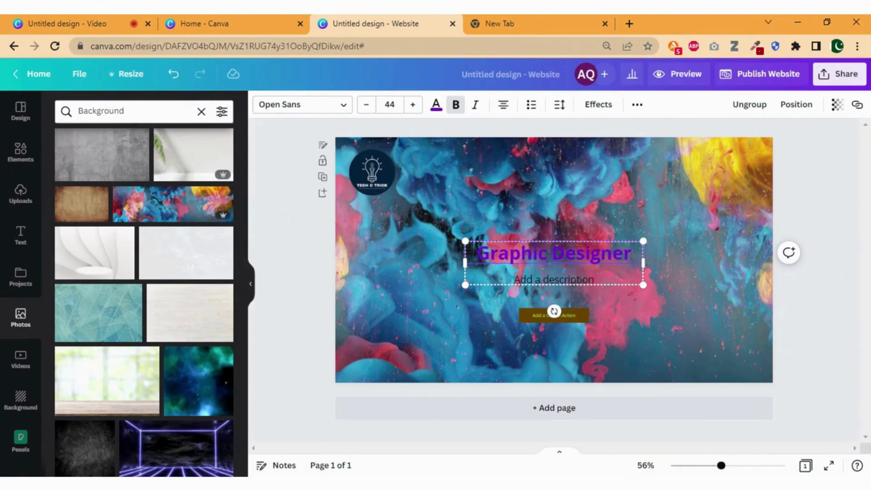
# - Change the call-to-action button's label to "Learn More"
pyautogui.click(543, 280)
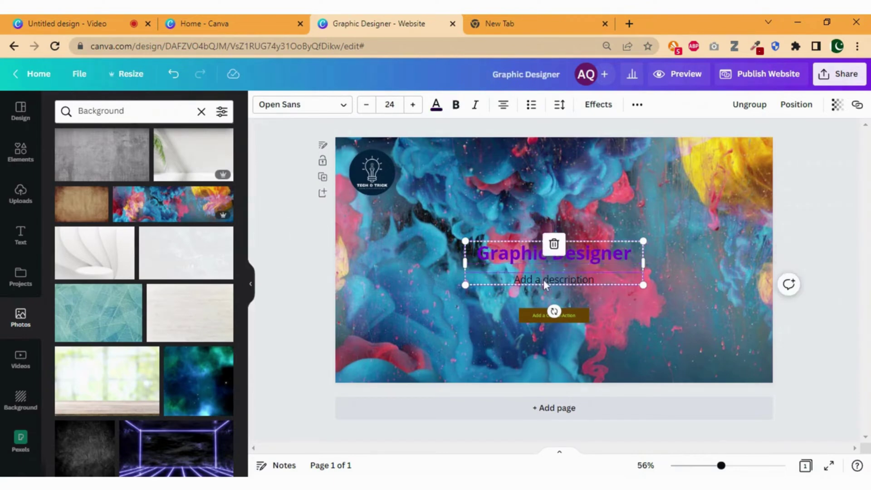
pyautogui.click(610, 332)
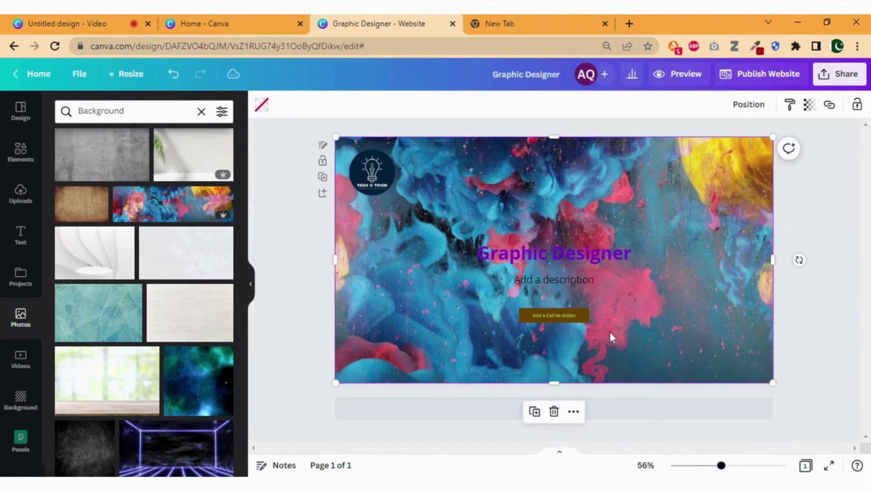
pyautogui.click(558, 317)
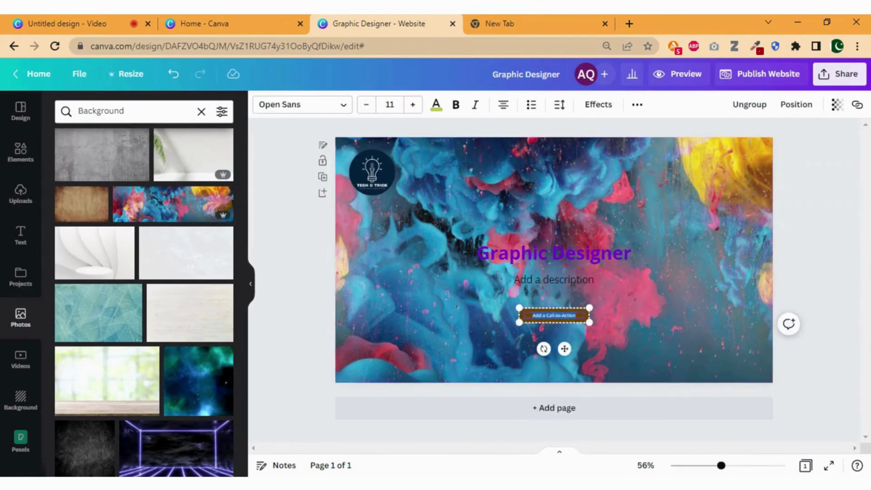
pyautogui.press('BackSpace')
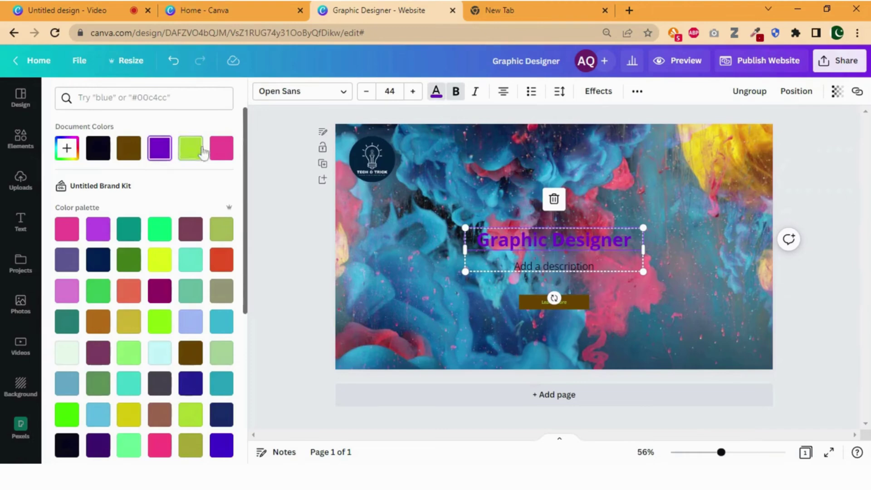
# - Try olive green, pink and navy on the "Graphic Designer" title and settle on the document's lime green
pyautogui.click(191, 162)
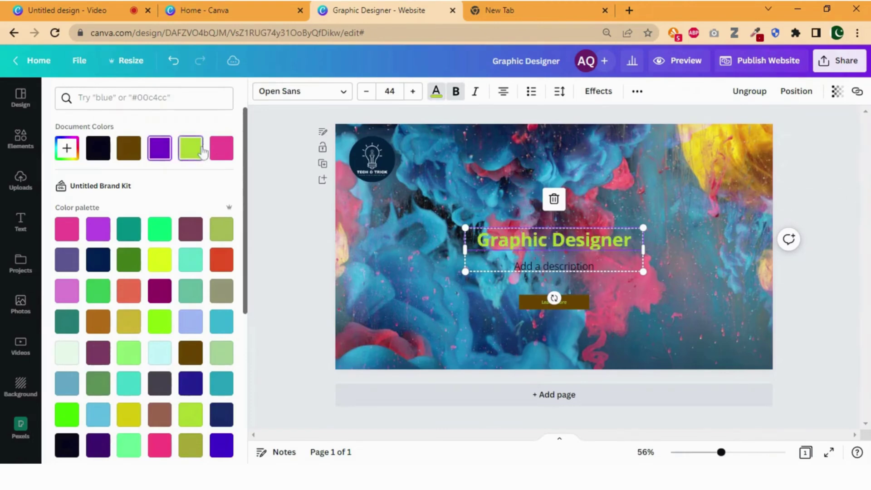
pyautogui.click(222, 230)
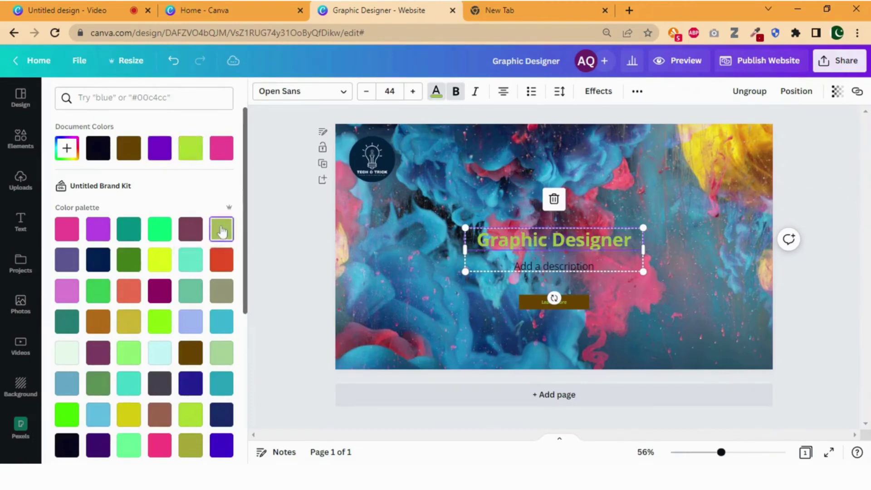
pyautogui.click(67, 230)
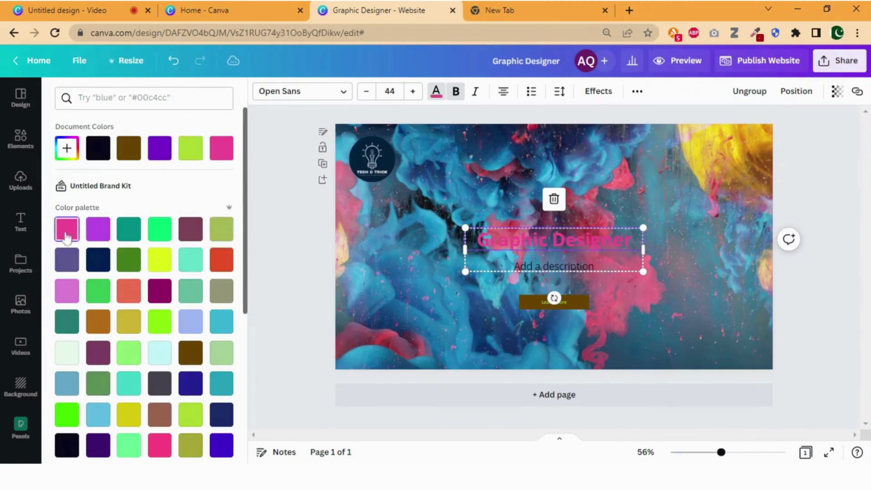
pyautogui.click(98, 260)
pyautogui.scroll(-2, 99, 263)
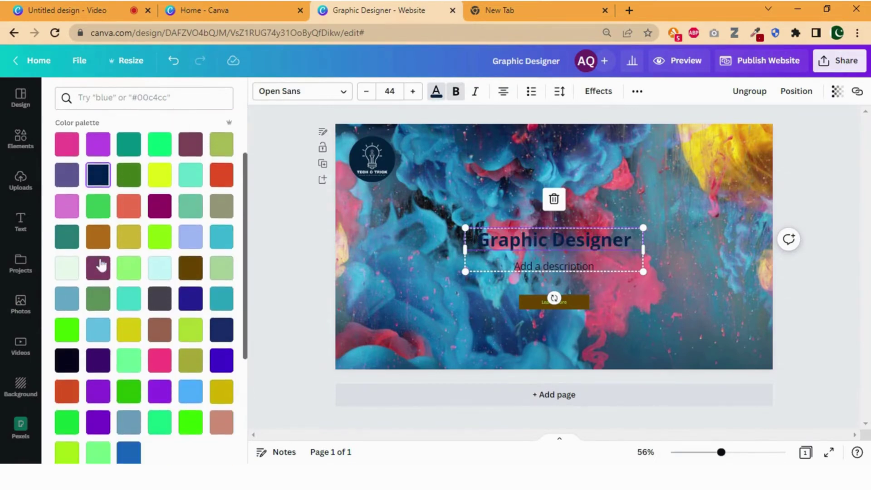
pyautogui.scroll(2, 213, 150)
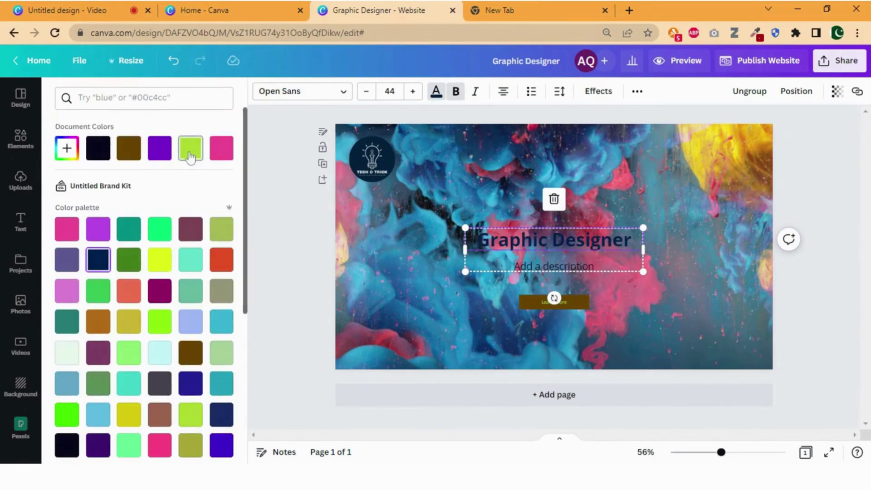
pyautogui.click(190, 157)
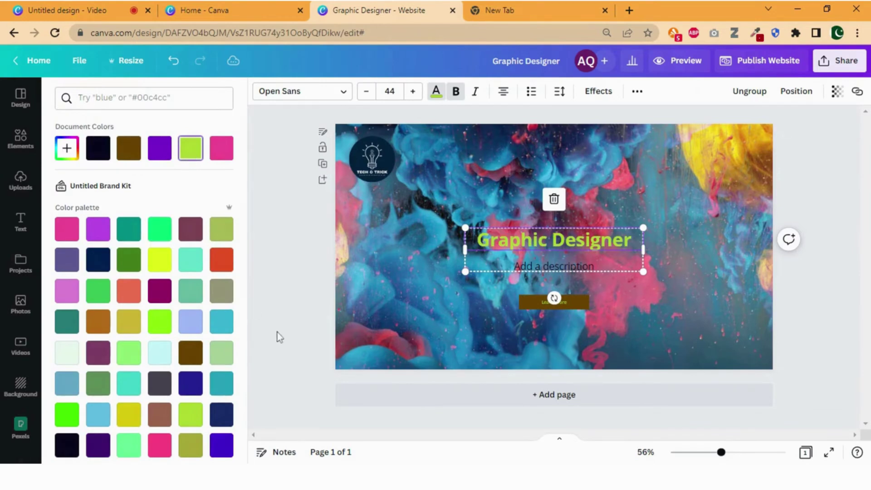
# - Give the "Graphic Designer" title the Lift effect with an intensity of 80
pyautogui.click(600, 92)
pyautogui.click(191, 172)
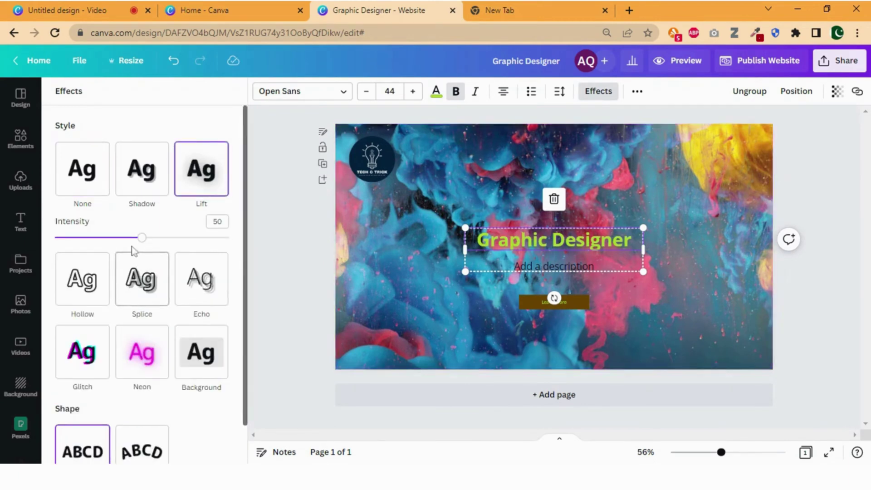
pyautogui.moveTo(142, 238); pyautogui.dragTo(195, 240)
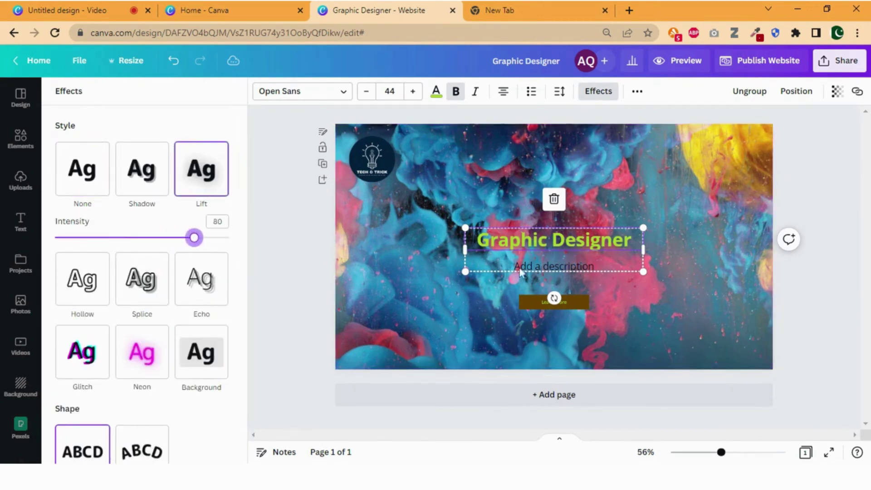
pyautogui.click(408, 311)
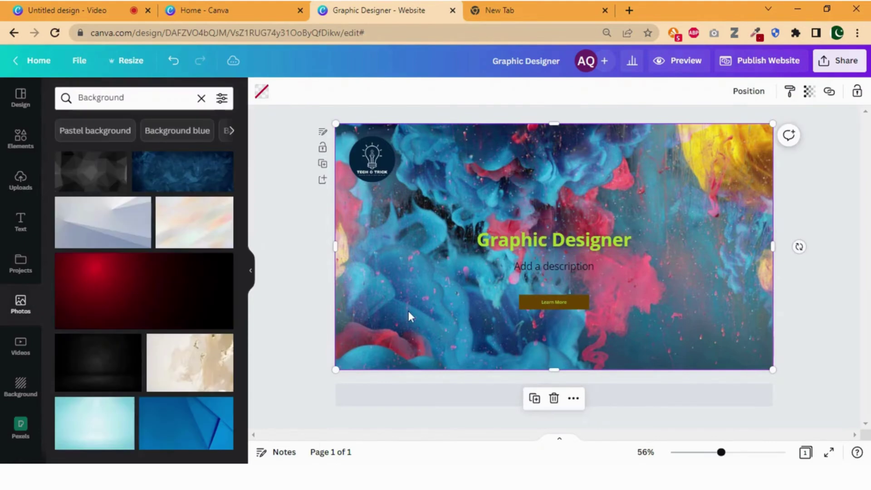
# - Switch to the empty browser tab, search Google for "lorem ipsum" and open the lipsum.com site
pyautogui.click(563, 265)
pyautogui.click(553, 6)
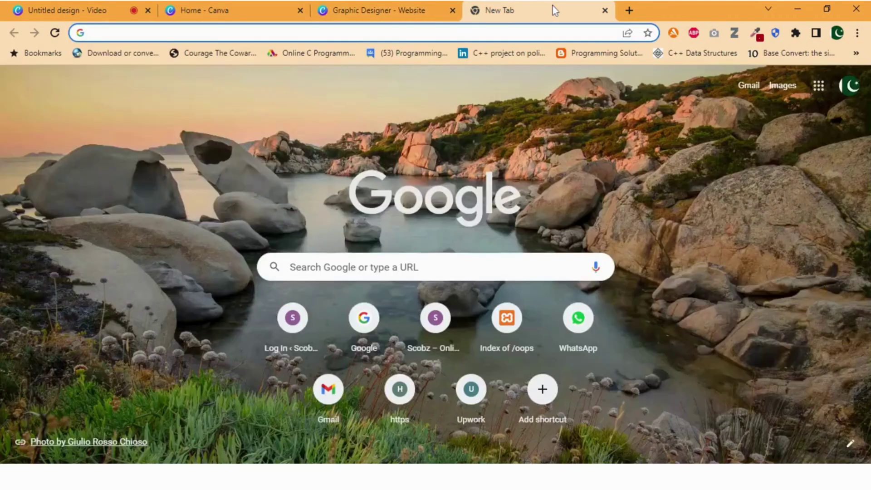
pyautogui.write('lorem')
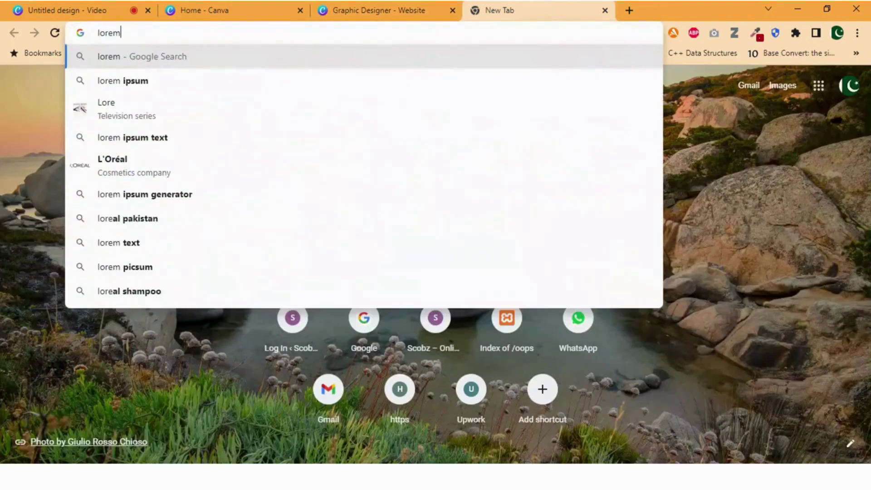
pyautogui.click(178, 87)
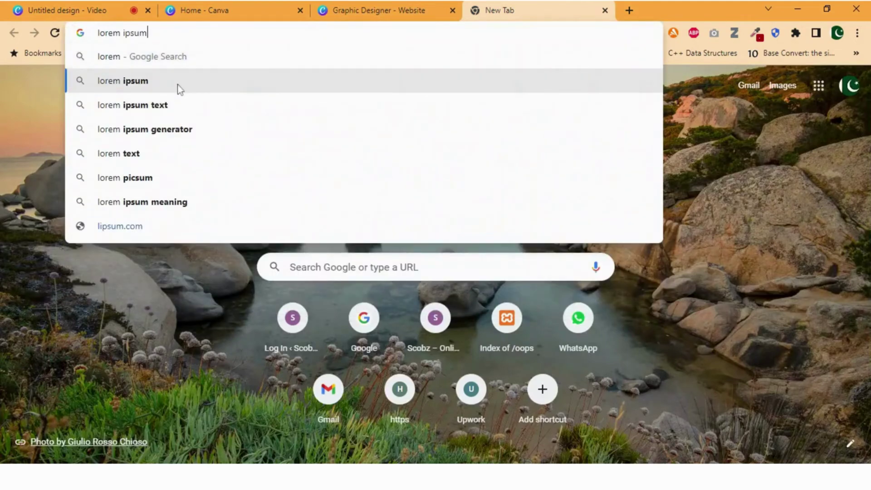
pyautogui.click(382, 2)
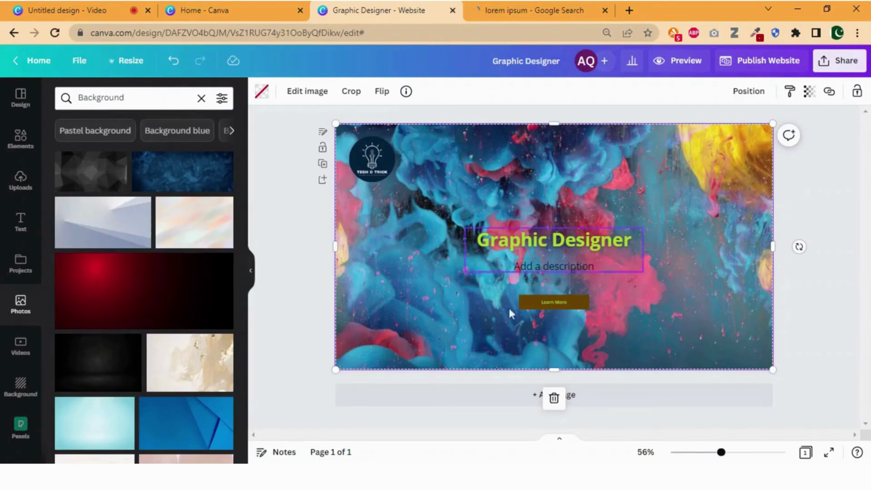
pyautogui.click(534, 6)
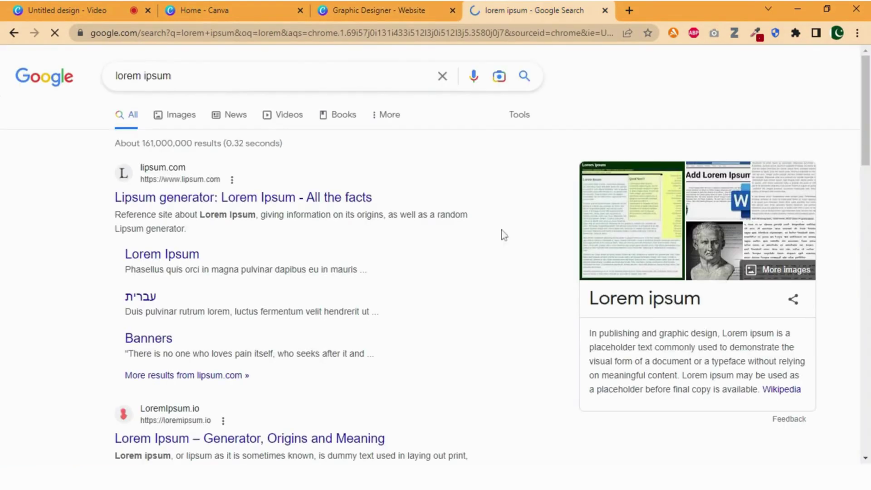
pyautogui.click(220, 198)
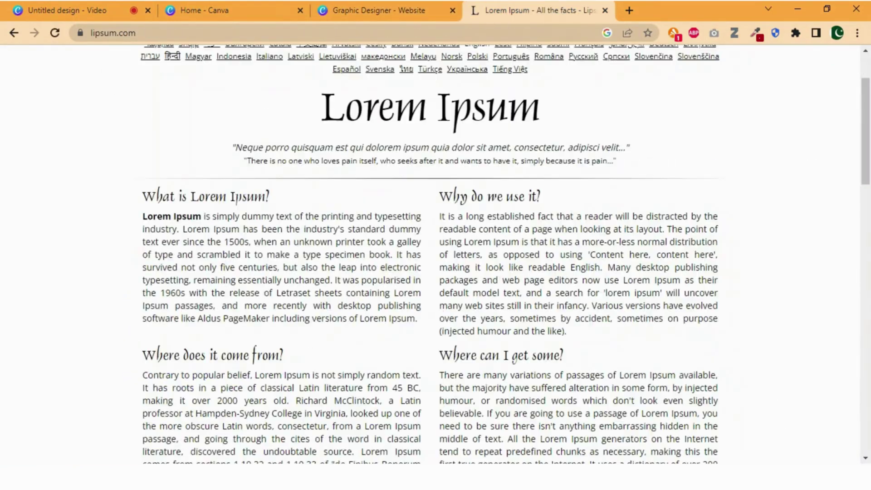
# - Copy the "What is Lorem Ipsum?" paragraph and paste it over the description placeholder in the Canva website design
pyautogui.moveTo(142, 214); pyautogui.dragTo(422, 326)
pyautogui.hotkey('ctrl', 'c')
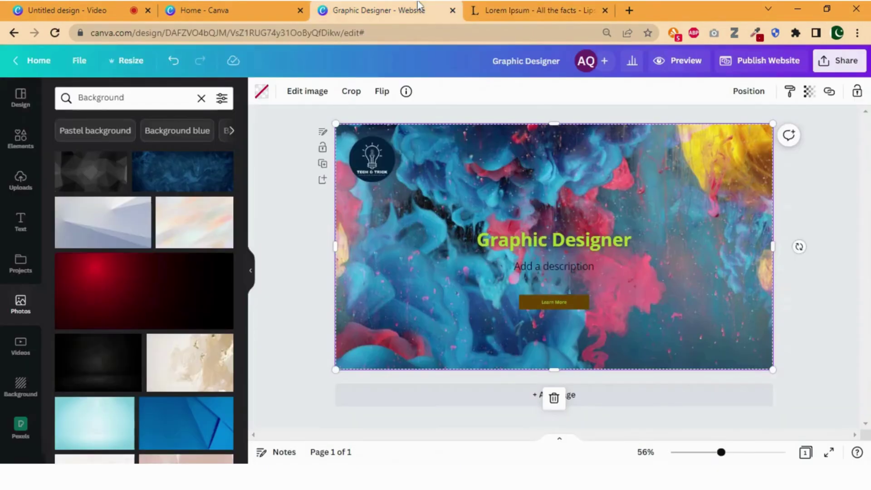
pyautogui.click(411, 10)
pyautogui.click(546, 272)
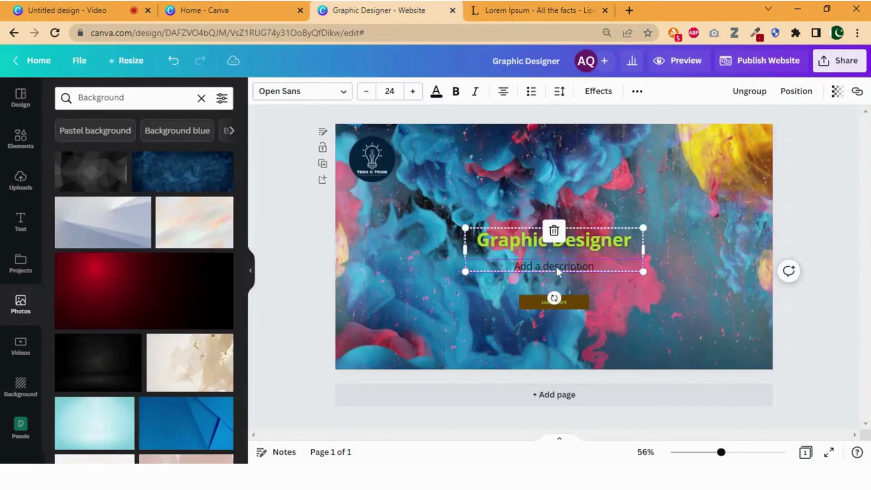
pyautogui.tripleClick(557, 266)
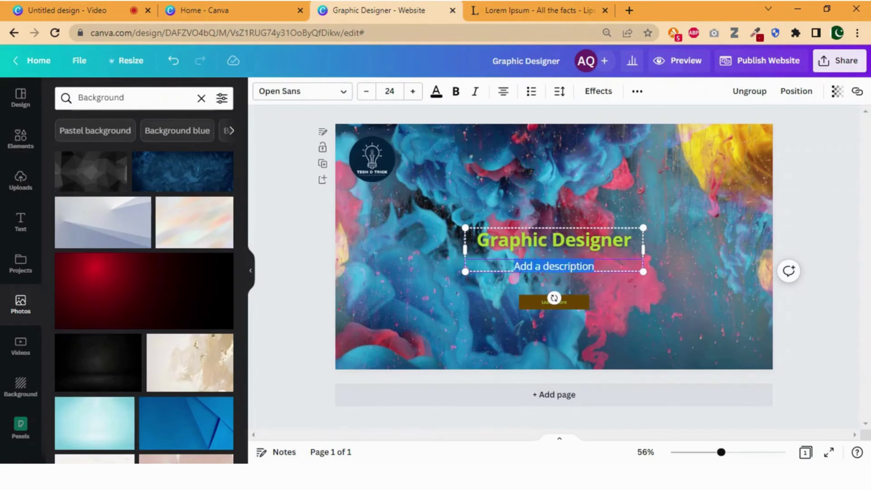
pyautogui.hotkey('ctrl', 'v')
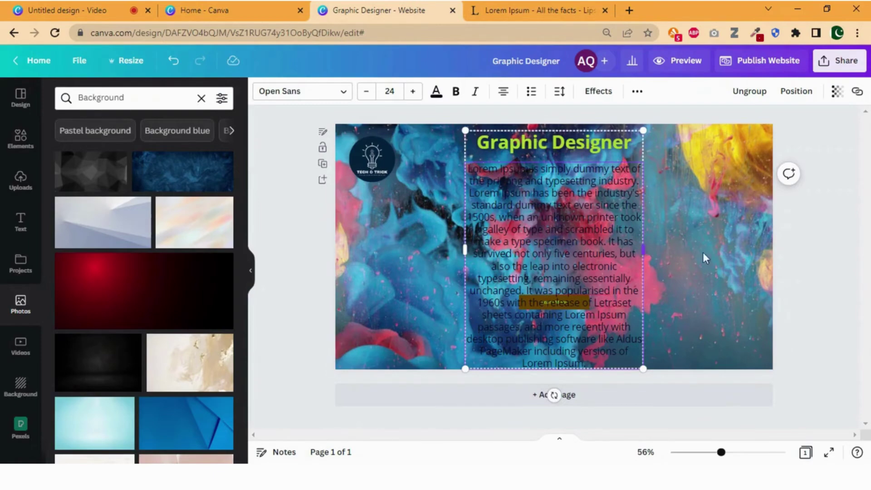
# - Widen the title and description text block on both sides so it spans almost the full page width
pyautogui.moveTo(704, 258); pyautogui.dragTo(754, 250)
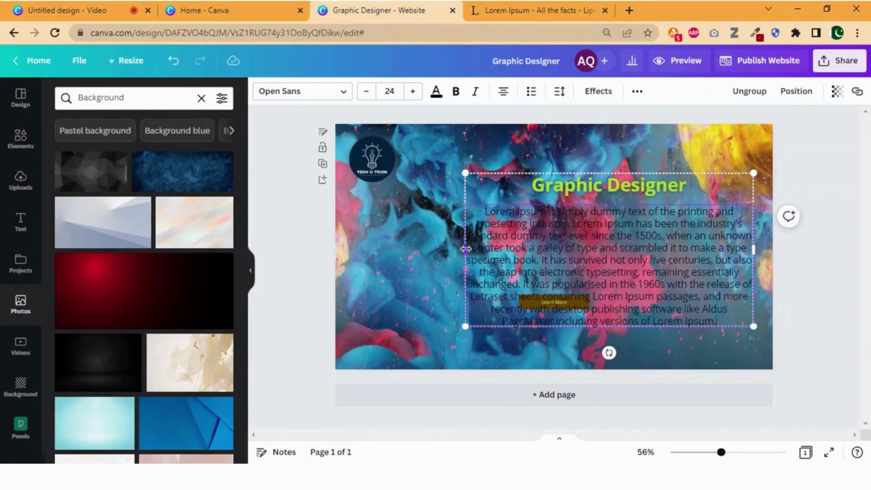
pyautogui.moveTo(465, 248); pyautogui.dragTo(363, 266)
pyautogui.click(596, 333)
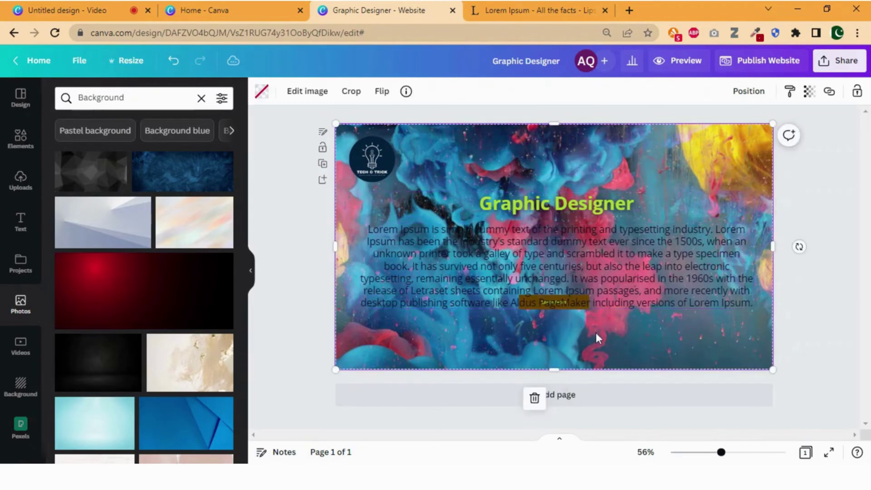
# - Send the text block backward behind the "Learn More" button and move the button just below the paragraph
pyautogui.click(597, 271)
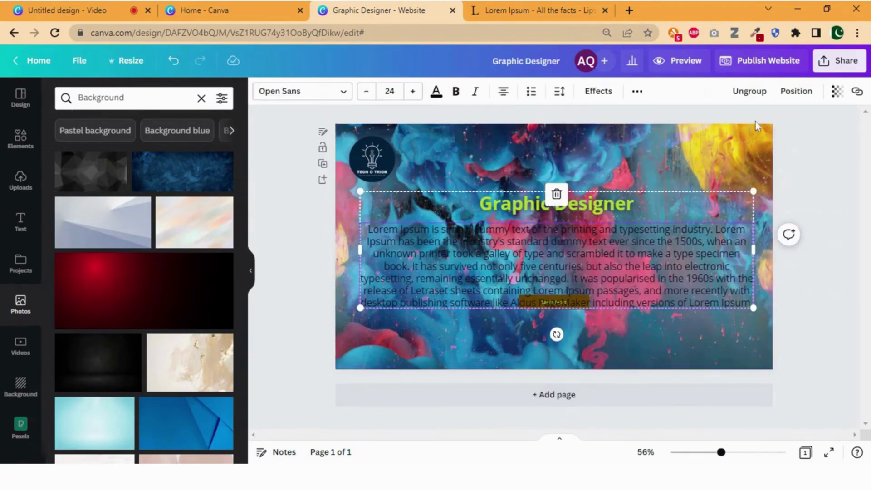
pyautogui.click(797, 91)
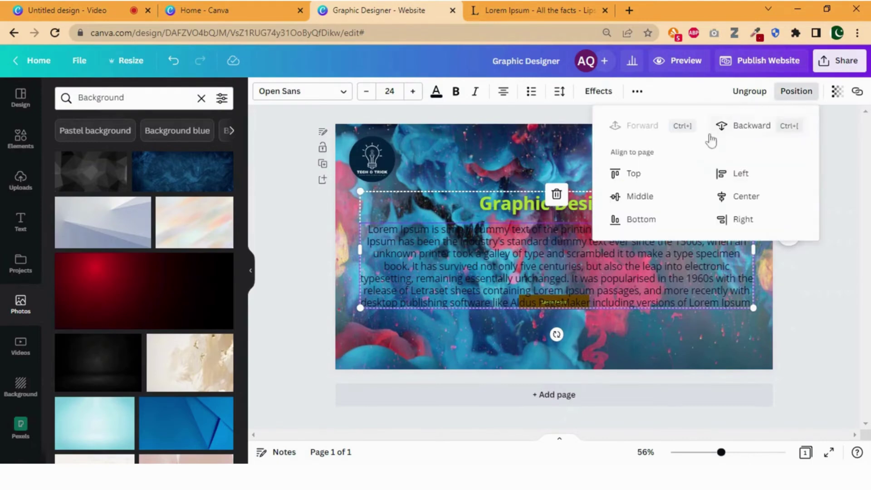
pyautogui.click(740, 126)
pyautogui.click(605, 333)
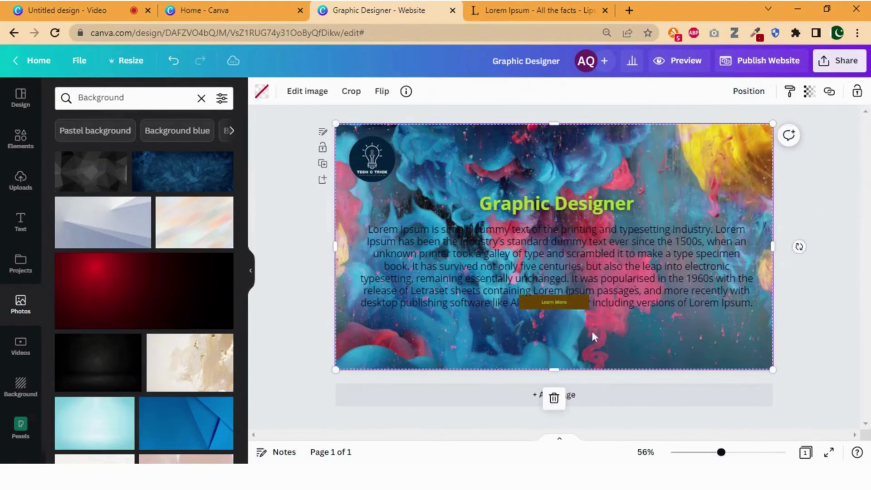
pyautogui.moveTo(560, 303); pyautogui.dragTo(560, 324)
# - Left-align the lorem ipsum description paragraph
pyautogui.click(623, 265)
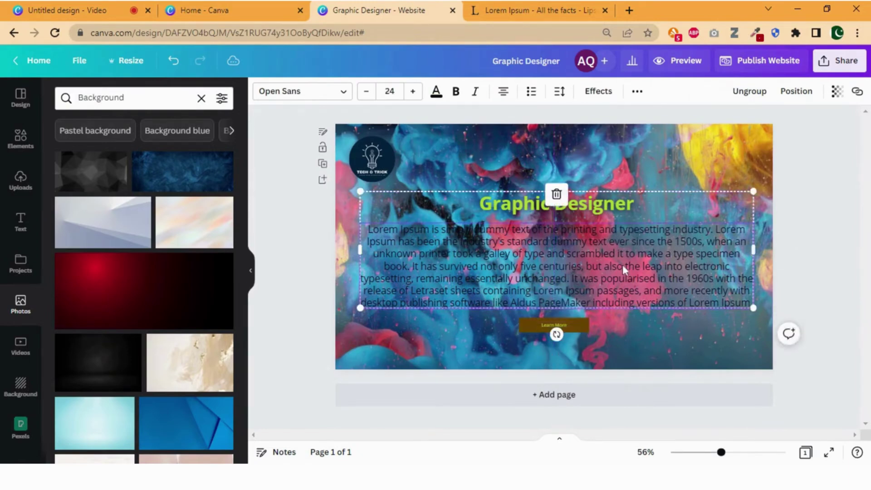
pyautogui.click(511, 97)
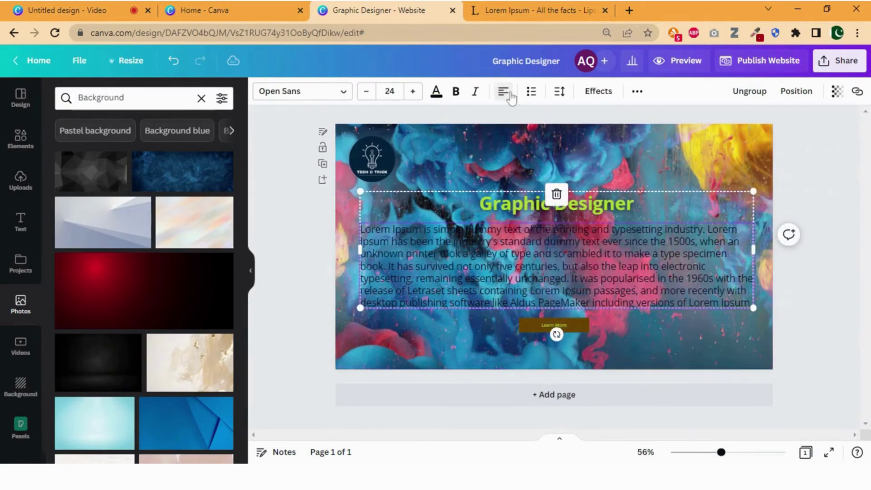
# - Justify the lorem ipsum description paragraph and change its text color to white
pyautogui.click(510, 95)
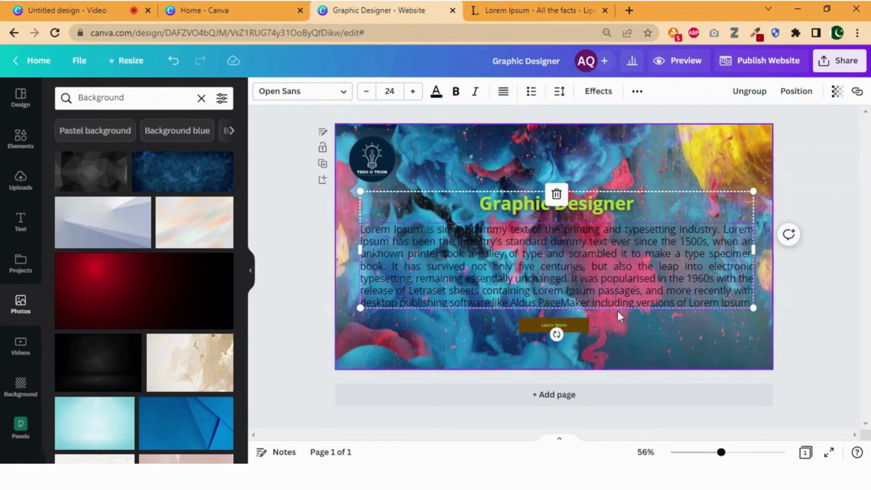
pyautogui.click(436, 95)
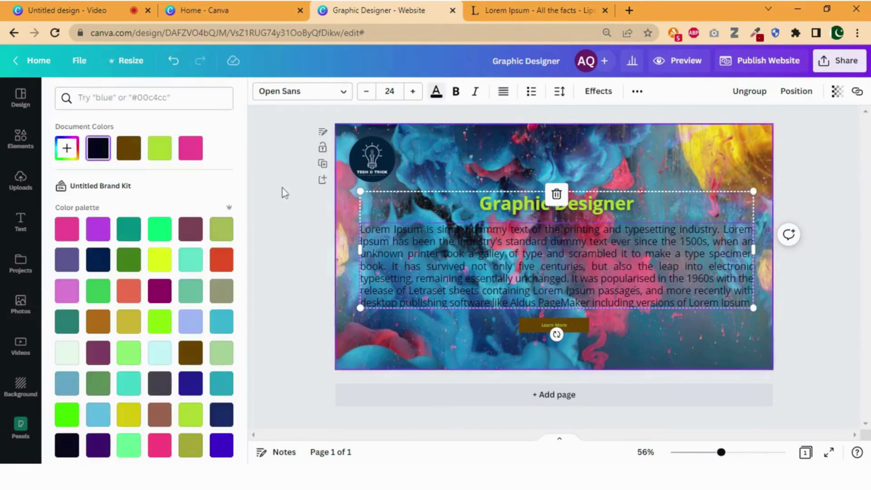
pyautogui.scroll(-6, 128, 200)
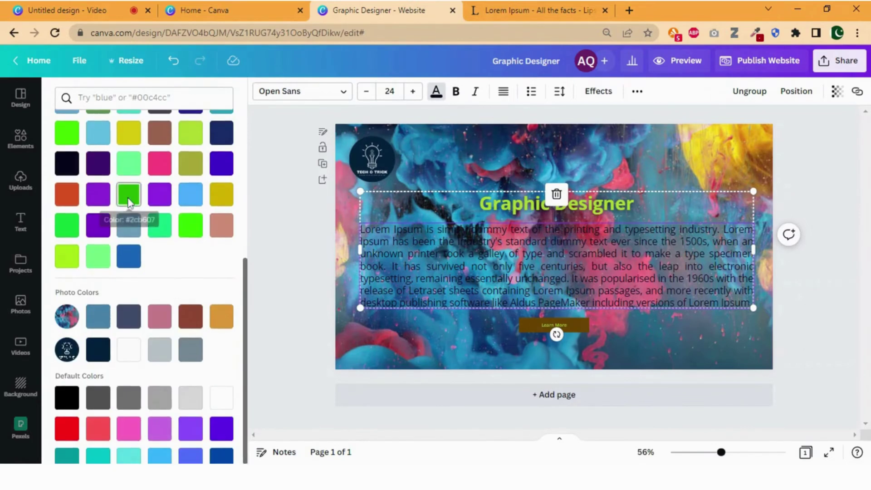
pyautogui.click(220, 401)
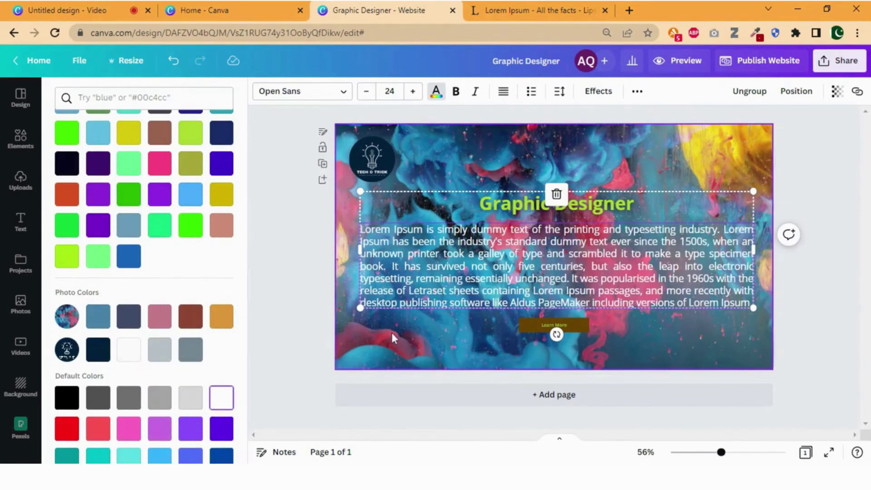
pyautogui.click(407, 345)
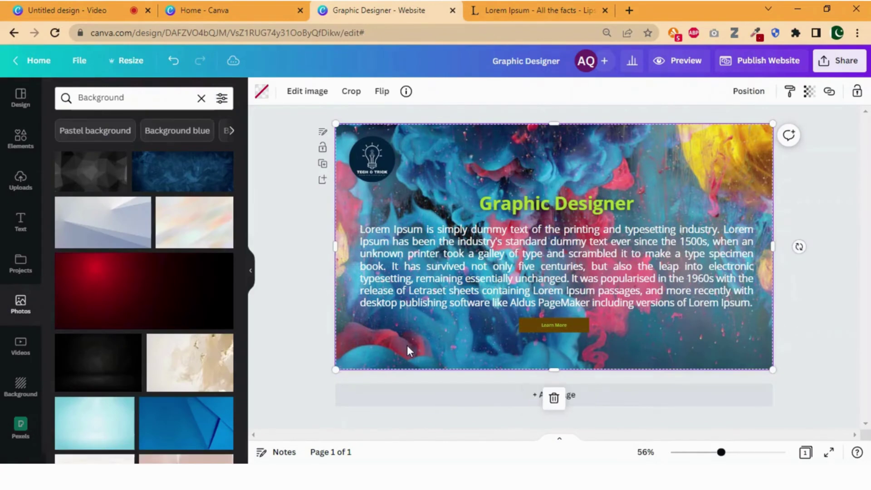
# - Change the "Learn More" button's fill from the color palette to the near-black swatch
pyautogui.click(583, 327)
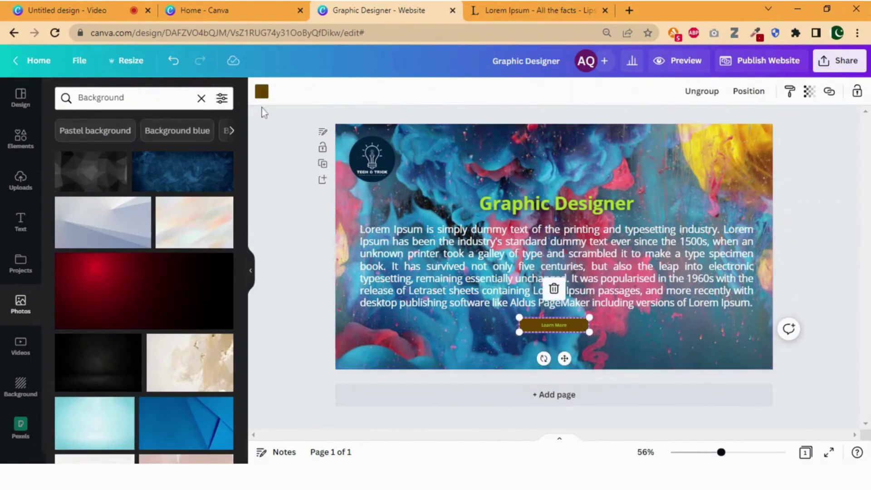
pyautogui.click(262, 92)
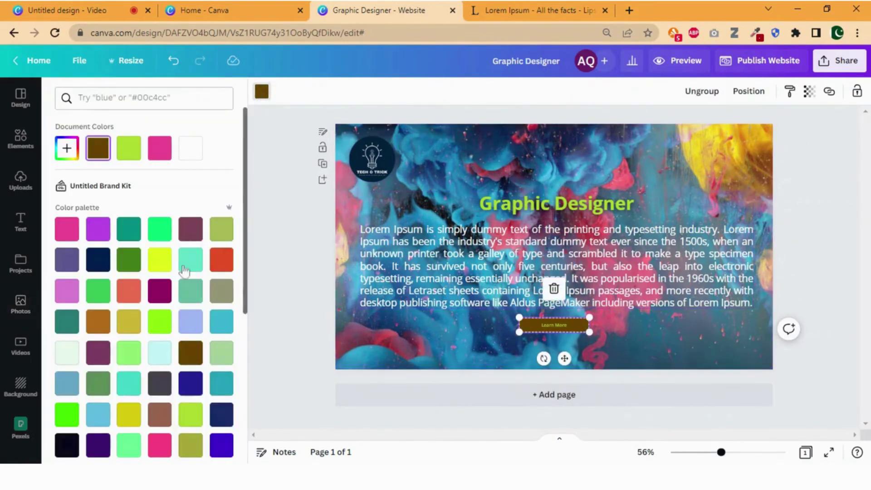
pyautogui.scroll(-2, 169, 292)
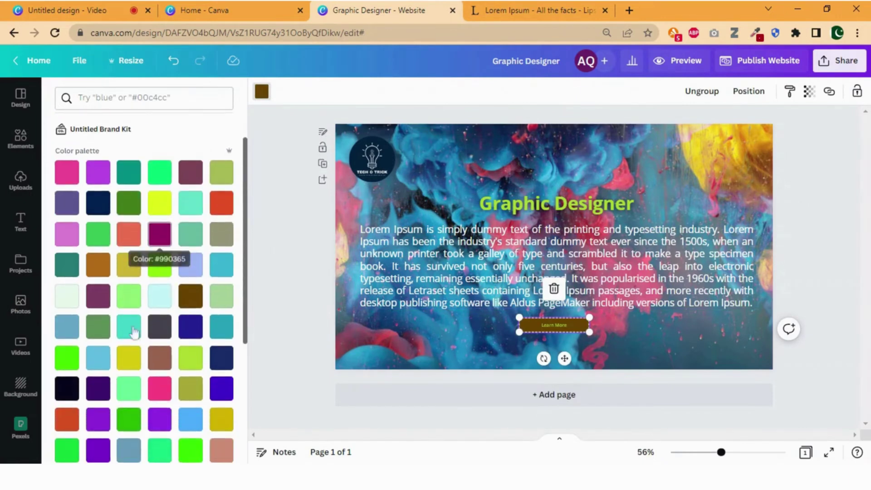
pyautogui.click(68, 389)
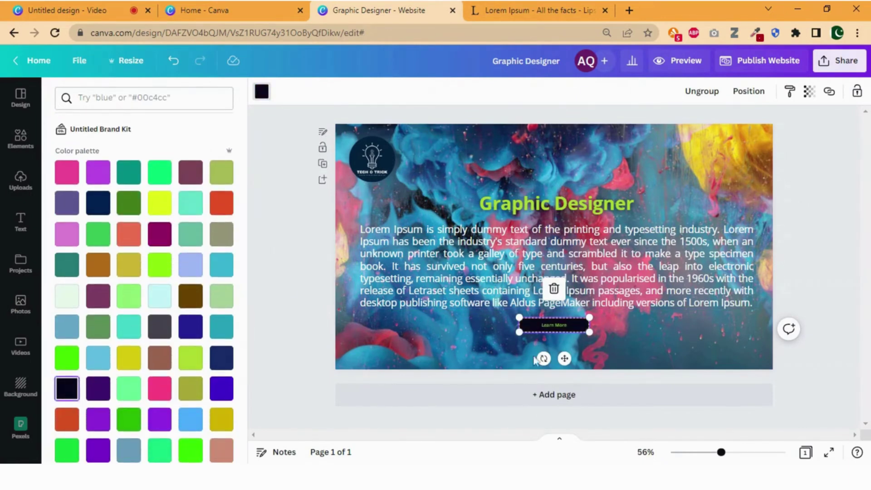
pyautogui.click(445, 359)
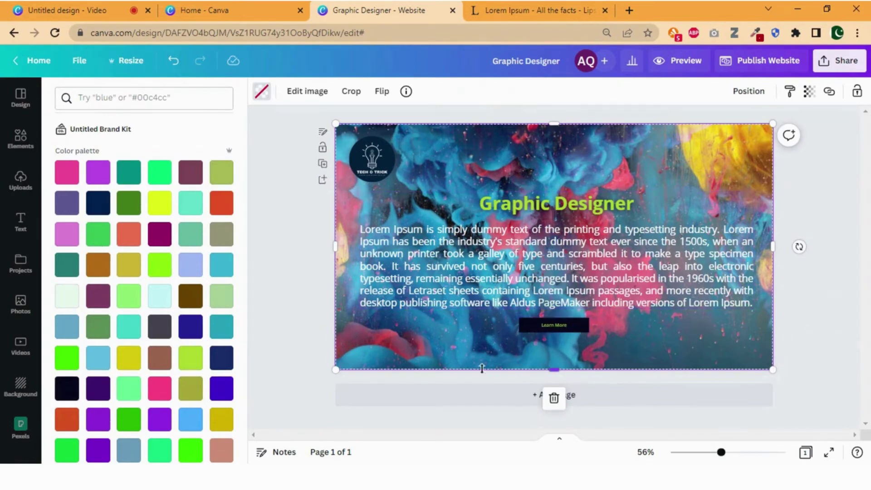
# - Add the website layout with an image frame beside a title and two text paragraphs as a new page
pyautogui.click(20, 97)
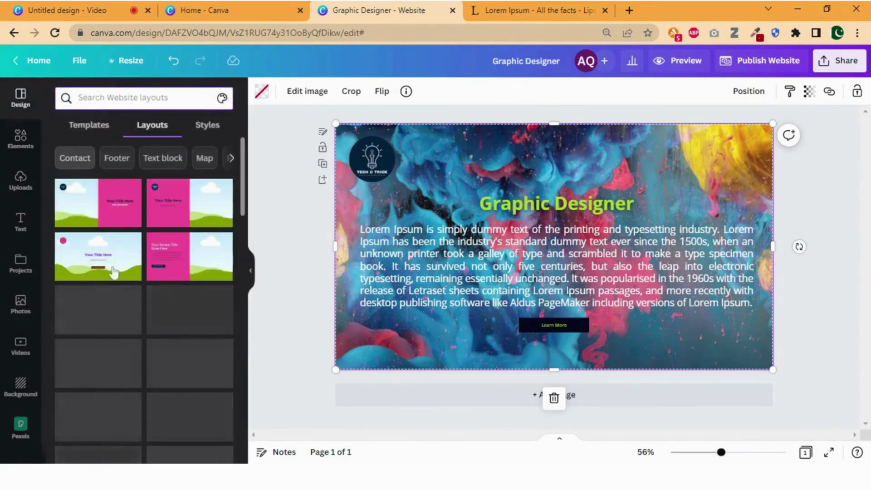
pyautogui.scroll(-2, 114, 273)
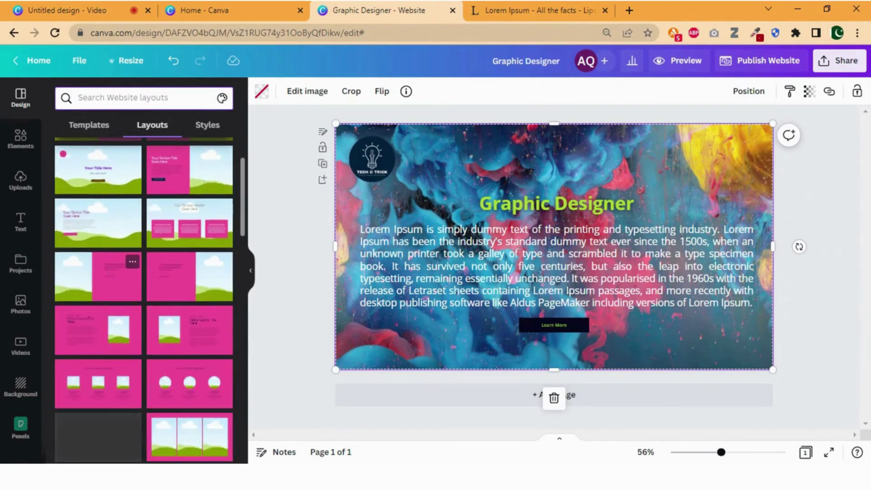
pyautogui.scroll(-2, 113, 272)
pyautogui.scroll(-5, 144, 300)
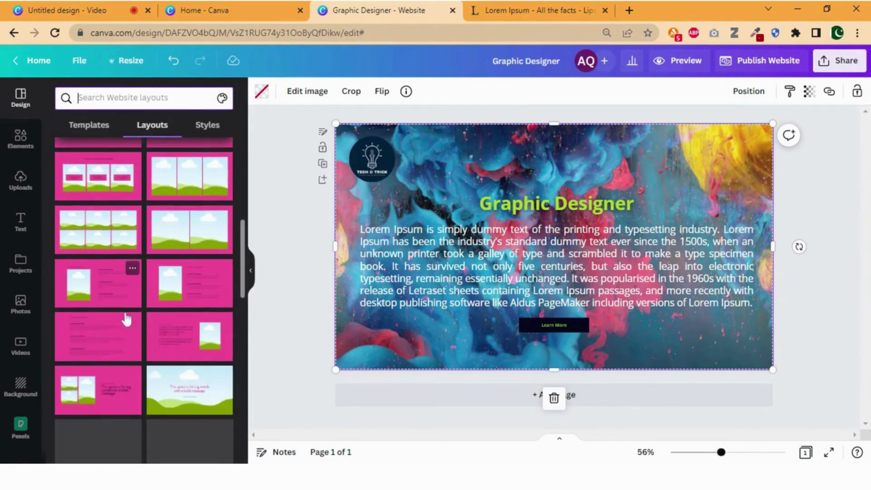
pyautogui.scroll(3, 127, 318)
pyautogui.scroll(2, 126, 319)
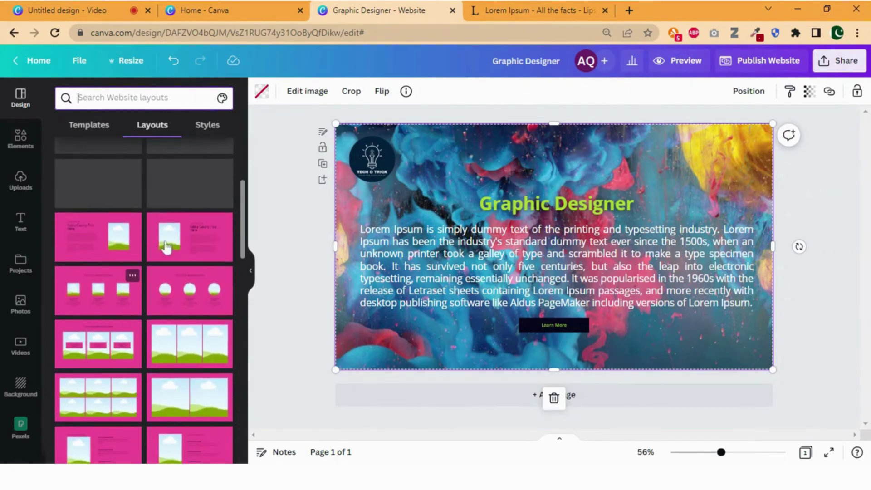
pyautogui.click(185, 243)
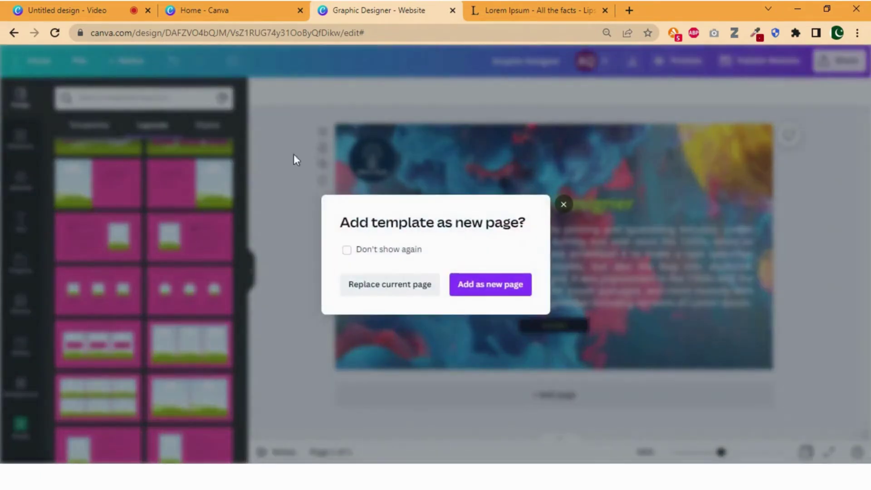
pyautogui.click(475, 293)
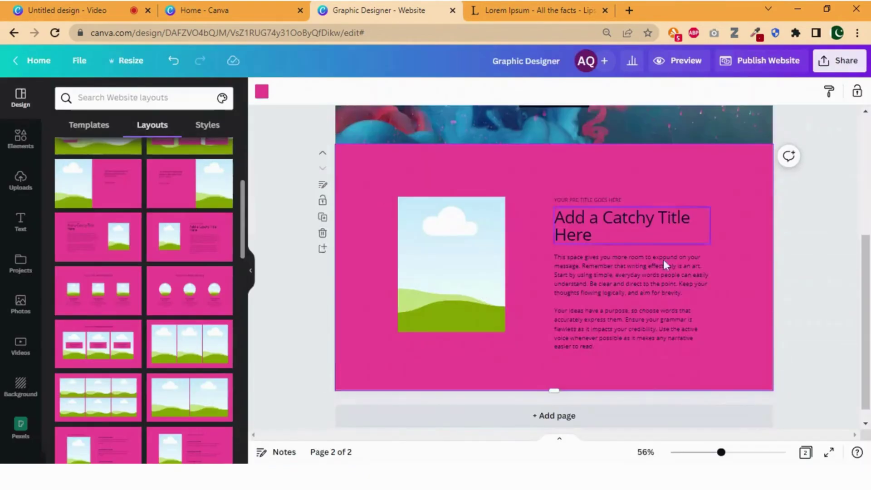
pyautogui.scroll(3, 728, 324)
pyautogui.scroll(-3, 728, 324)
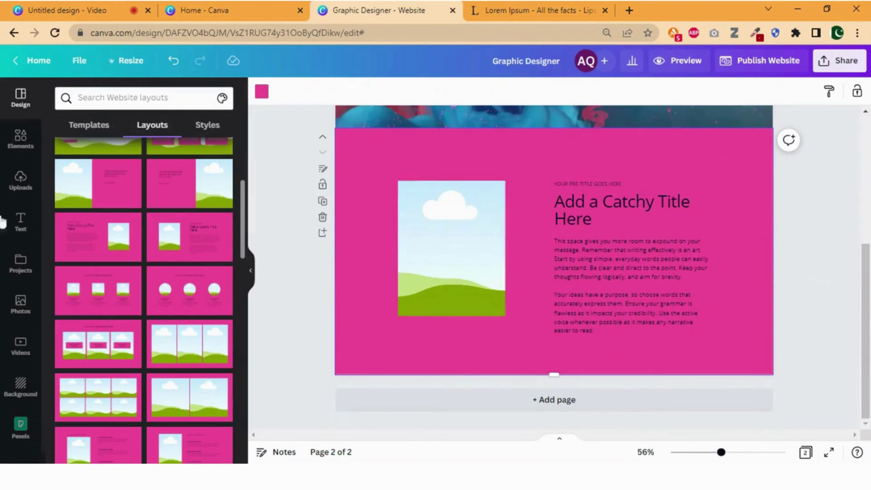
# - Search the photos for "profile" and fill the second page's image frame with the smiling bearded man in a denim shirt
pyautogui.click(481, 265)
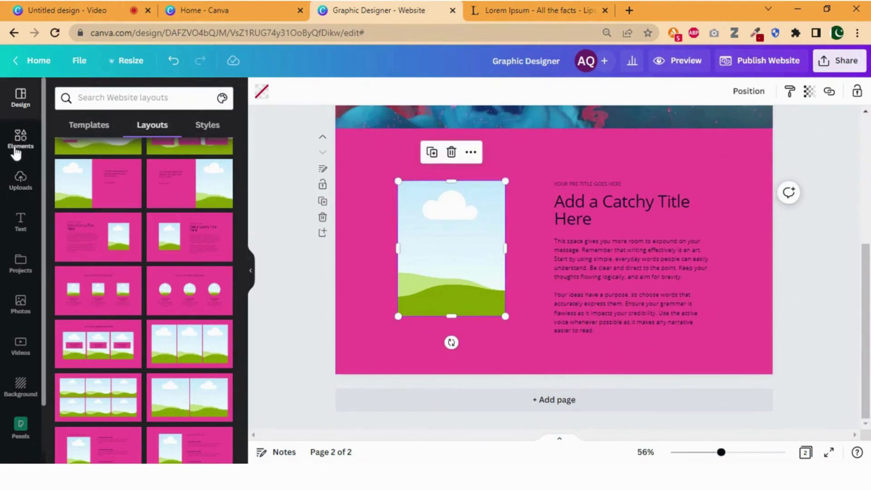
pyautogui.click(21, 313)
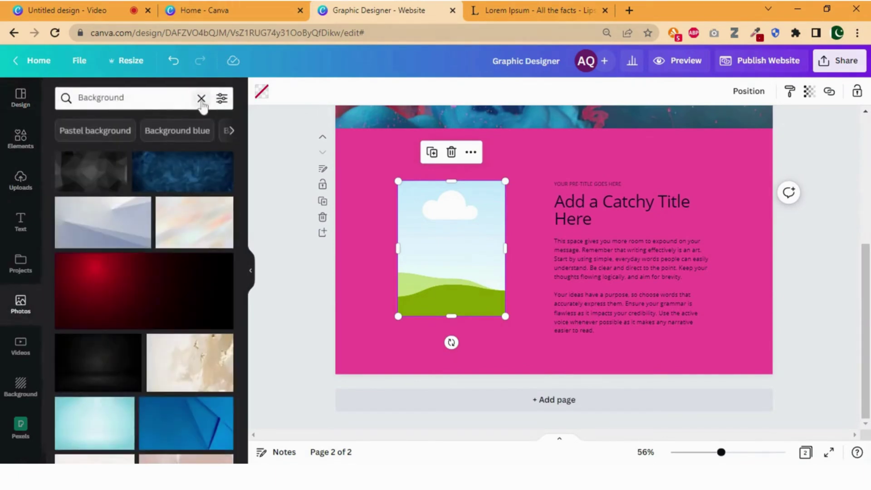
pyautogui.click(201, 99)
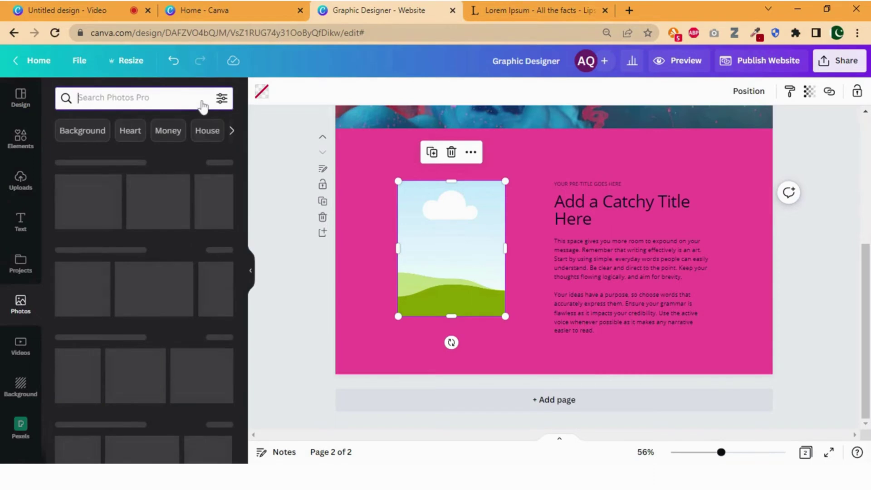
pyautogui.write('profile')
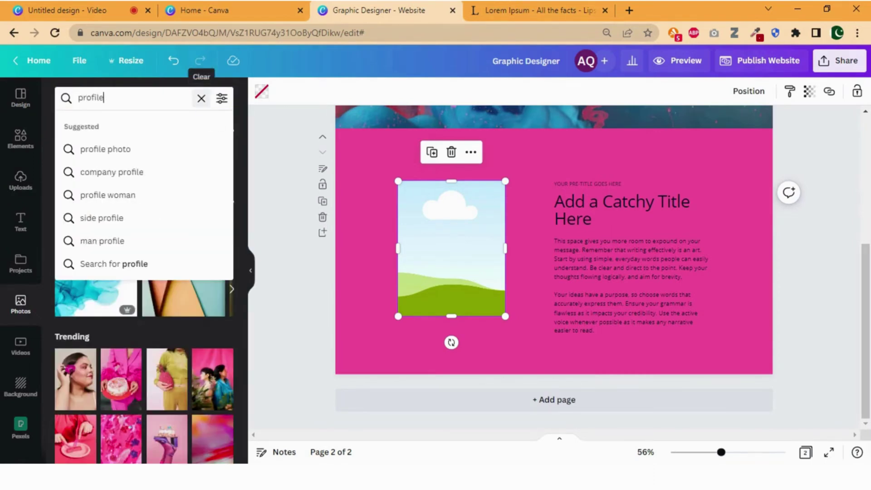
pyautogui.press('Return')
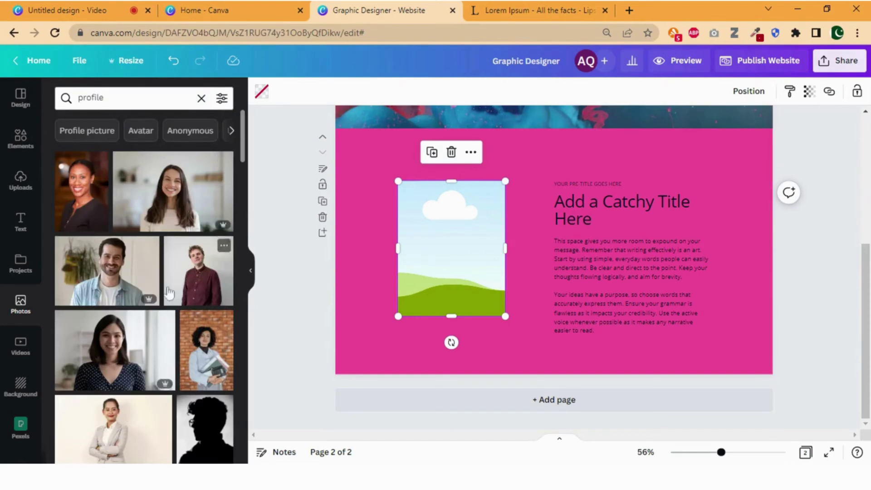
pyautogui.moveTo(102, 283); pyautogui.dragTo(255, 278)
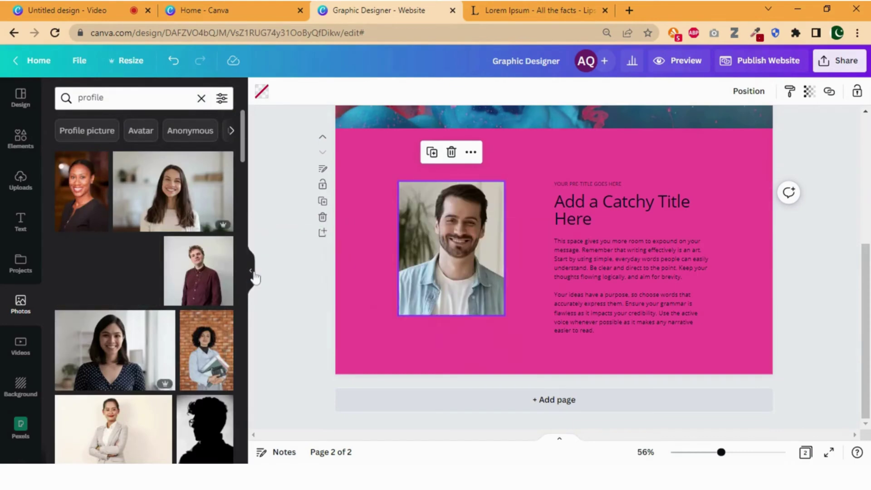
pyautogui.moveTo(458, 260); pyautogui.dragTo(458, 261)
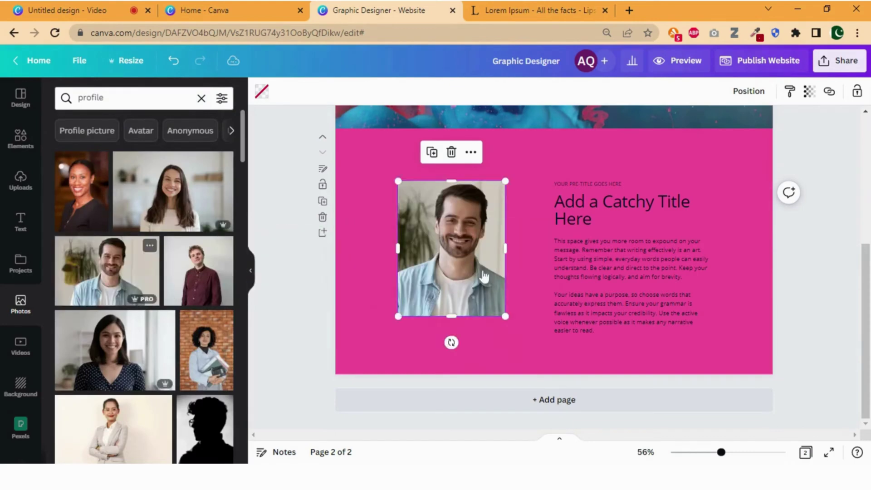
pyautogui.click(518, 353)
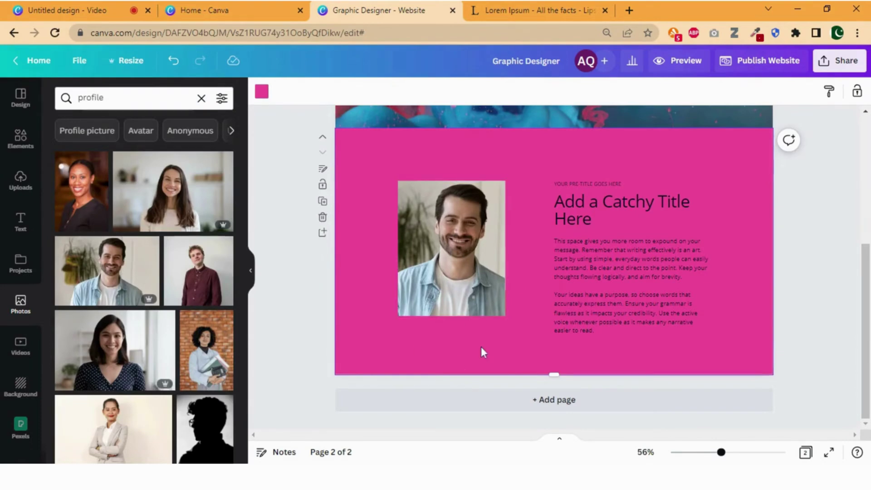
# - Replace the "Add a Catchy Title Here" heading with the person's full name and move the body paragraphs up beneath it
pyautogui.doubleClick(585, 209)
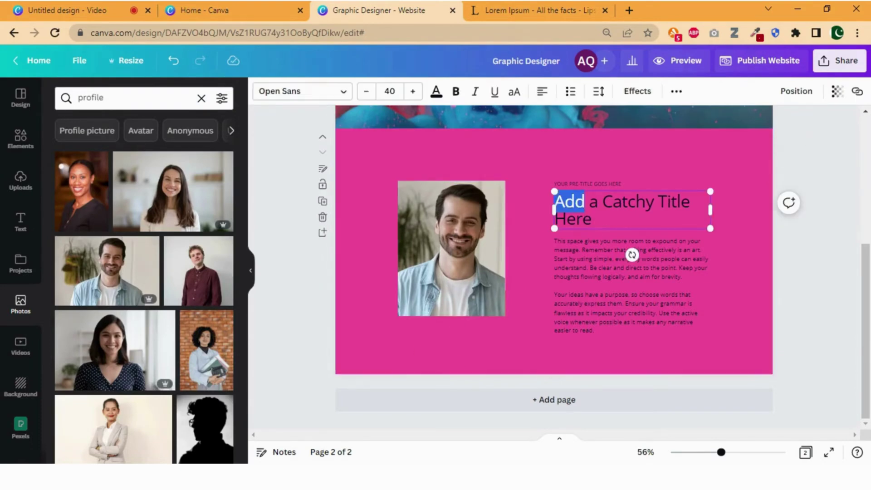
pyautogui.hotkey('ctrl', 'a')
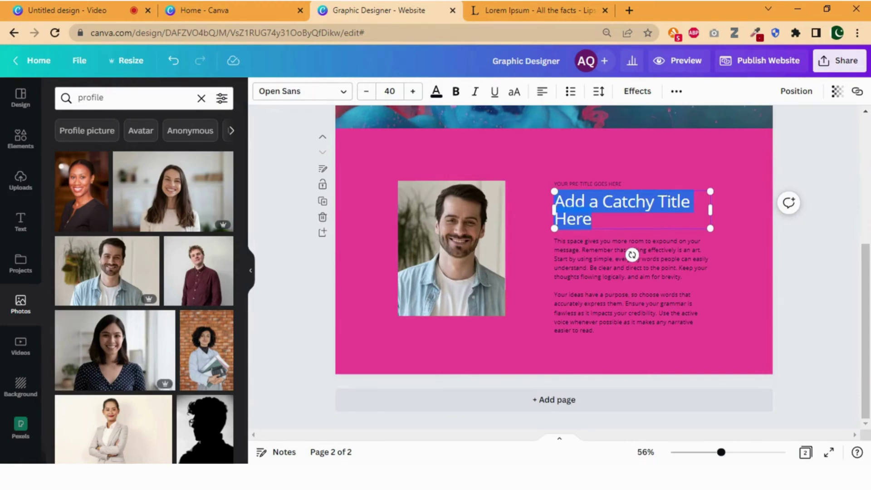
pyautogui.write('Chris Jane')
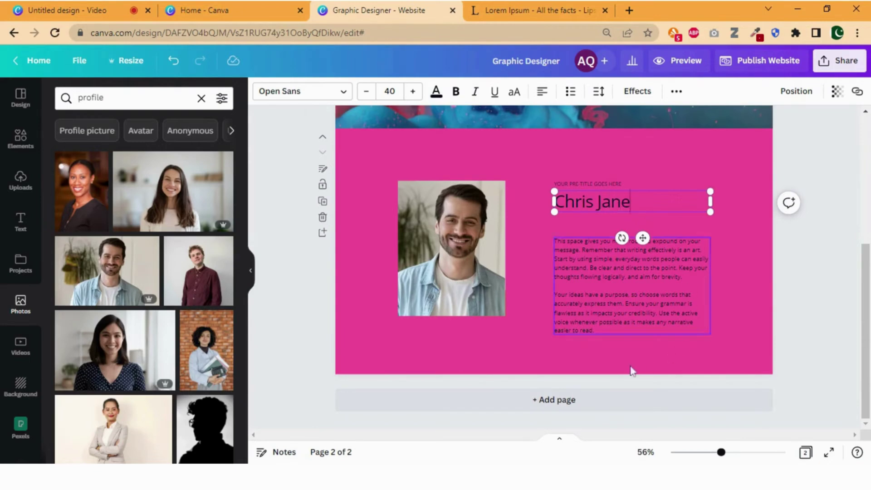
pyautogui.click(751, 341)
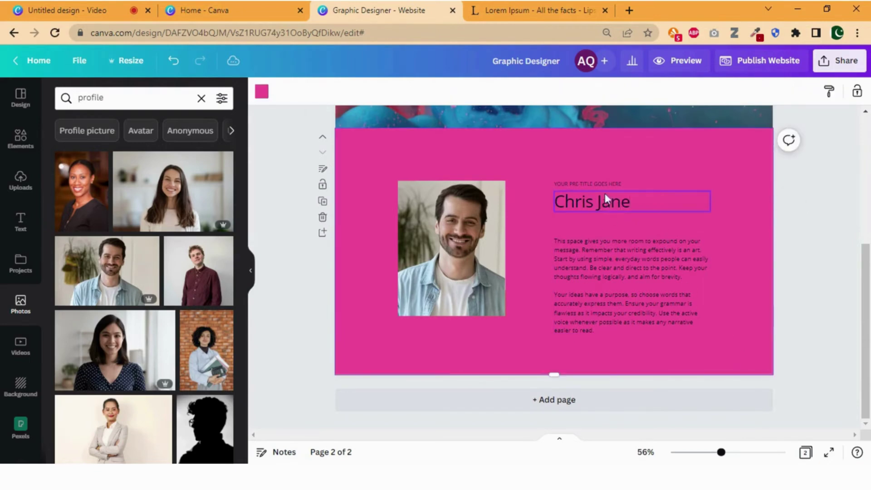
pyautogui.click(648, 282)
pyautogui.click(684, 341)
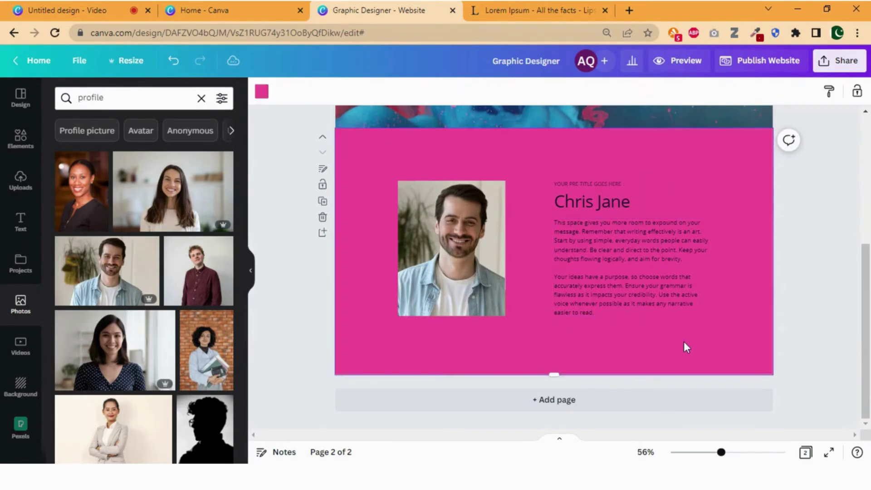
# - Justify the body paragraphs beneath the name on the second page
pyautogui.click(650, 254)
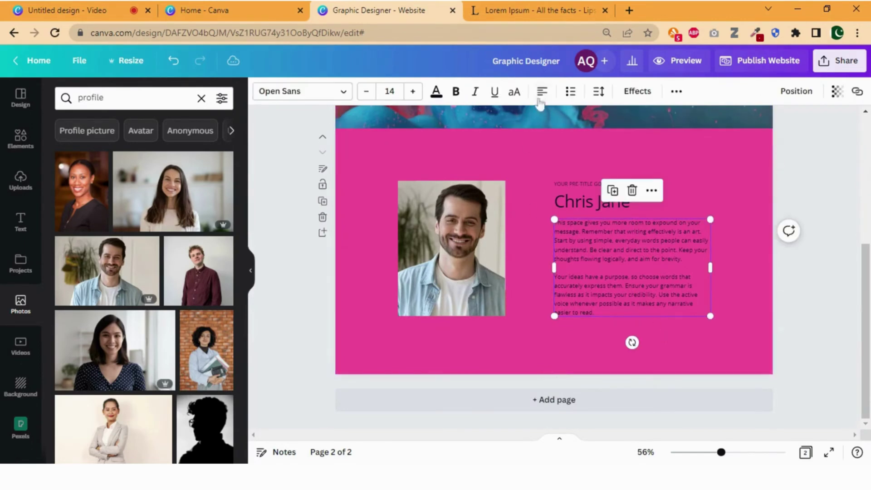
pyautogui.click(542, 92)
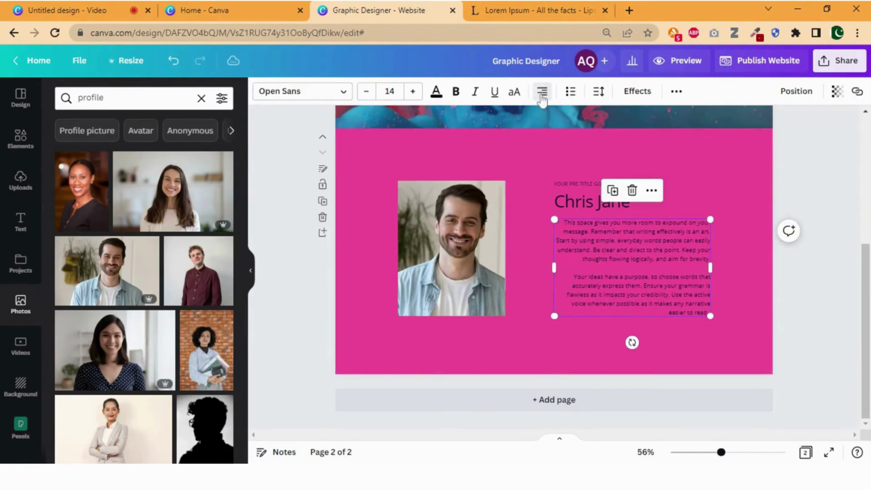
pyautogui.click(543, 94)
# - Change the second page's background color from the document colors to white
pyautogui.click(454, 154)
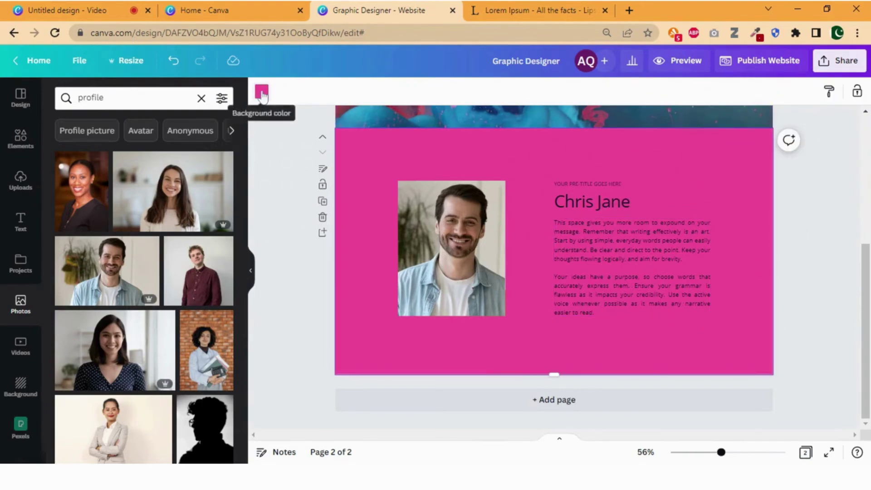
pyautogui.click(262, 92)
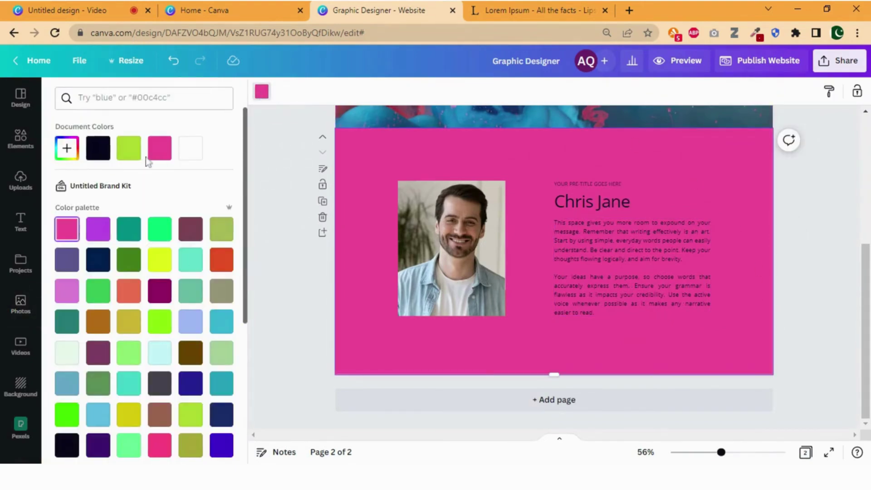
pyautogui.click(194, 159)
pyautogui.scroll(5, 571, 384)
pyautogui.scroll(-5, 571, 384)
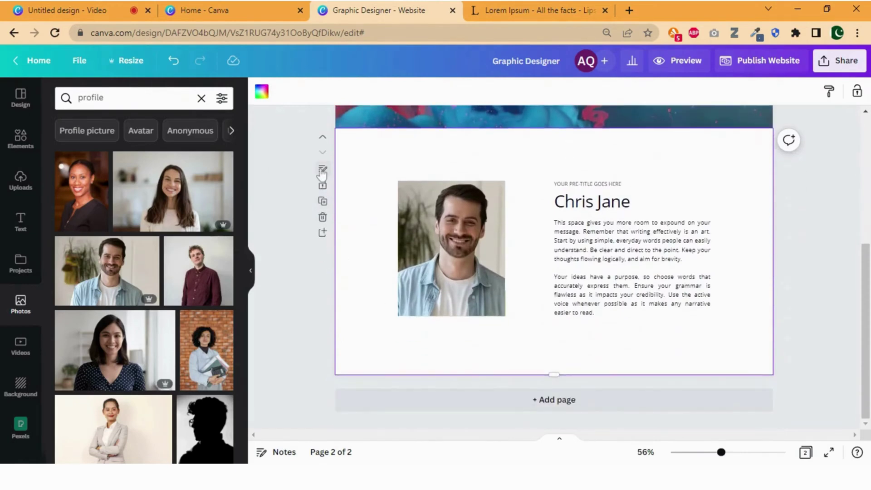
# - Title the second page "About Me" in its page notes
pyautogui.click(323, 171)
pyautogui.click(113, 90)
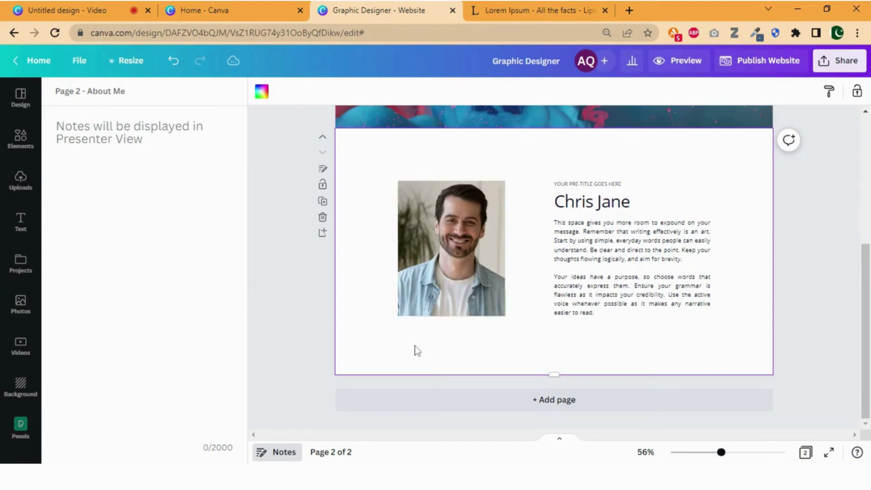
# - Add the website layout with a grid of six image frames as a new third page
pyautogui.click(20, 96)
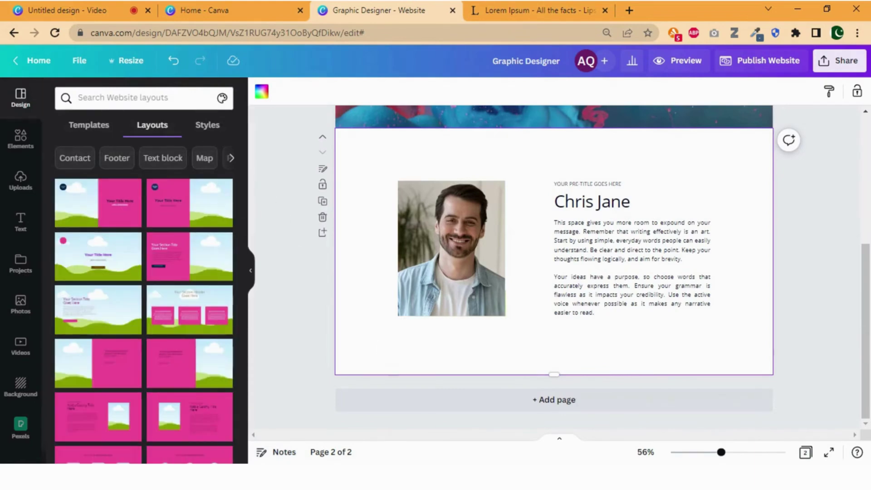
pyautogui.scroll(-5, 100, 436)
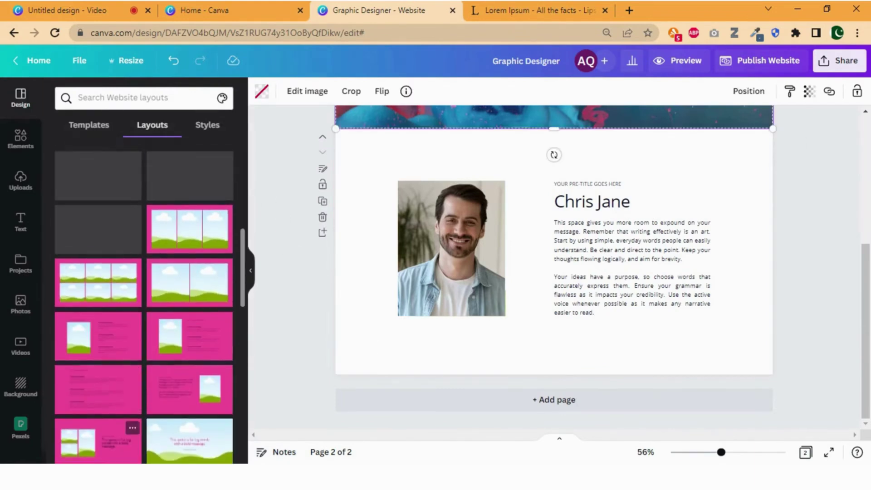
pyautogui.click(94, 294)
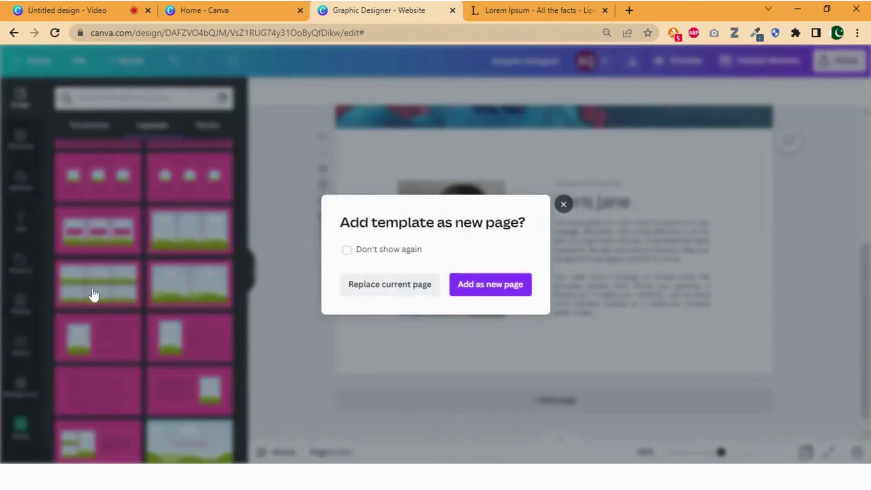
pyautogui.click(499, 291)
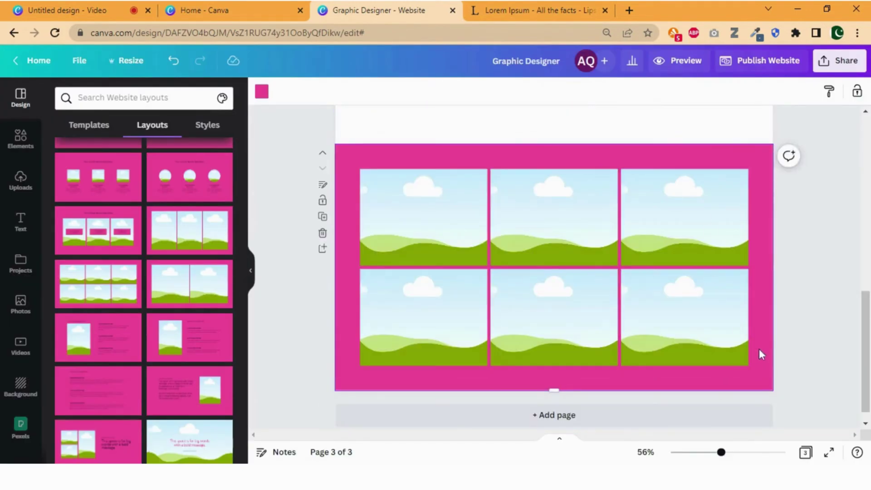
# - Select all six image frames on the third page and move them down slightly to leave room above
pyautogui.moveTo(759, 350); pyautogui.dragTo(413, 236)
pyautogui.moveTo(535, 263); pyautogui.dragTo(534, 275)
pyautogui.click(715, 159)
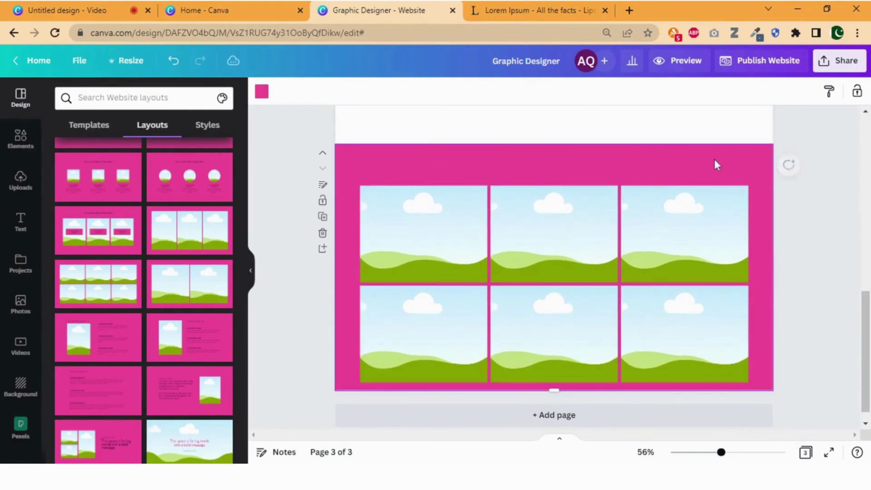
# - Add a heading text box to the third page and place it centered above the image grid
pyautogui.click(19, 227)
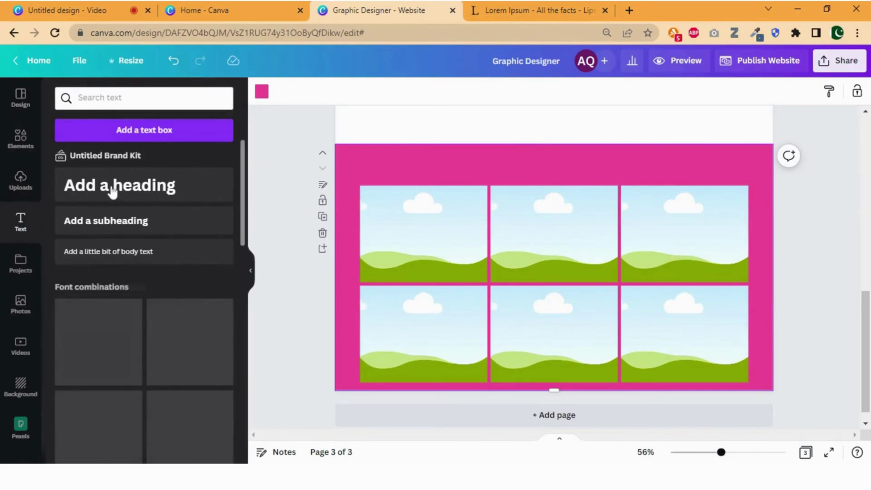
pyautogui.click(112, 191)
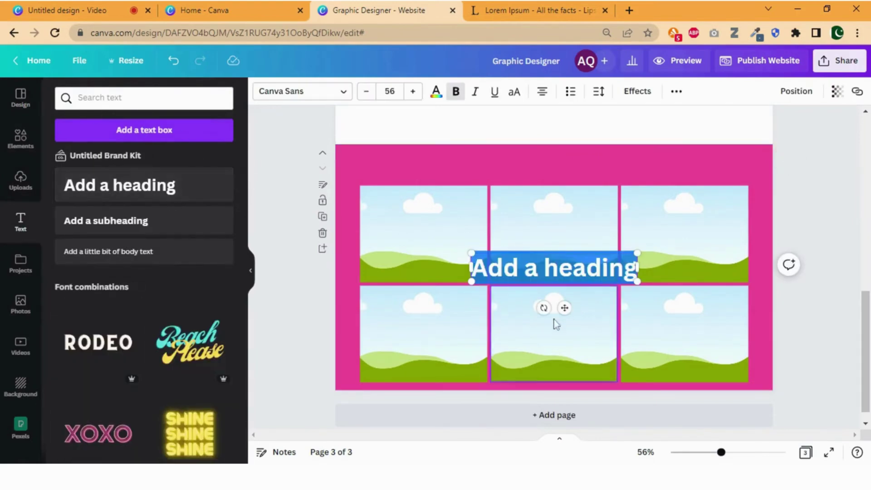
pyautogui.moveTo(565, 307); pyautogui.dragTo(564, 205)
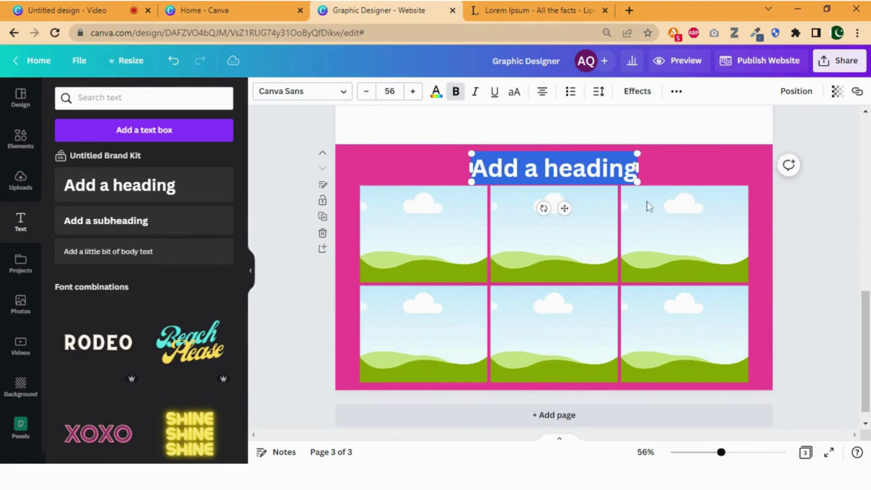
# - Set the third page heading's font size to 40, matching the second page's name heading, and remove its bold
pyautogui.scroll(5, 649, 215)
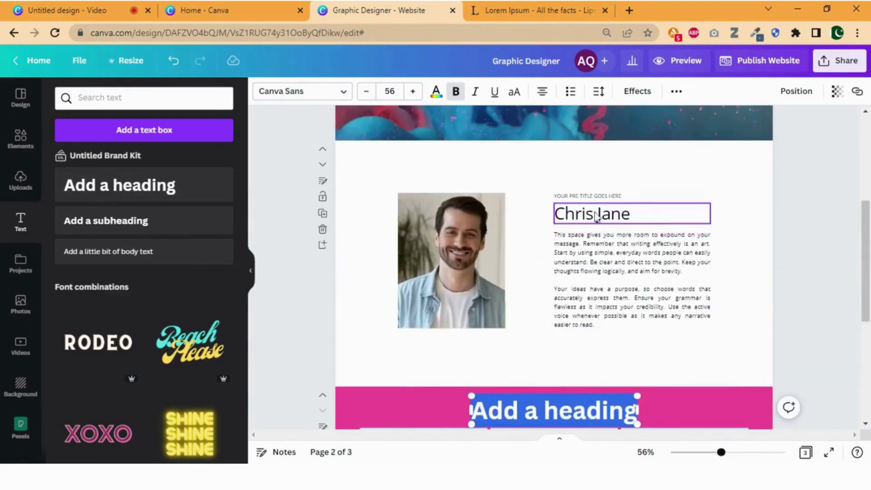
pyautogui.click(596, 216)
pyautogui.scroll(-1, 505, 263)
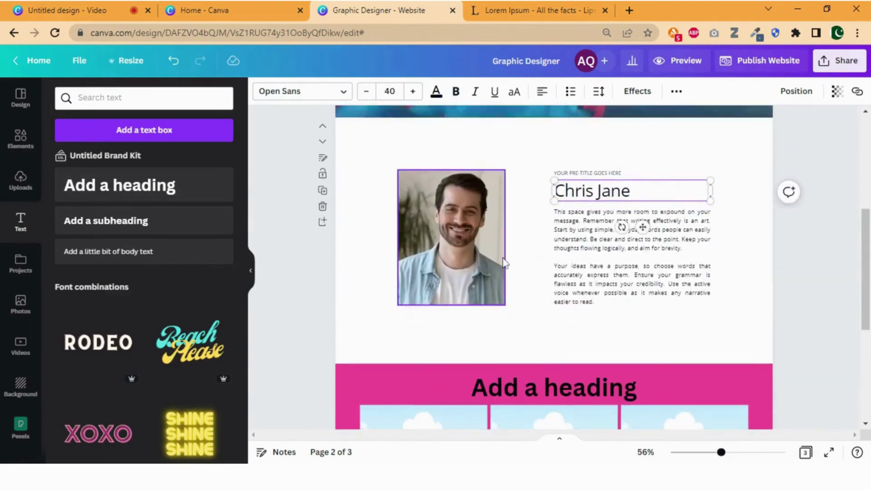
pyautogui.scroll(-4, 504, 261)
pyautogui.click(546, 281)
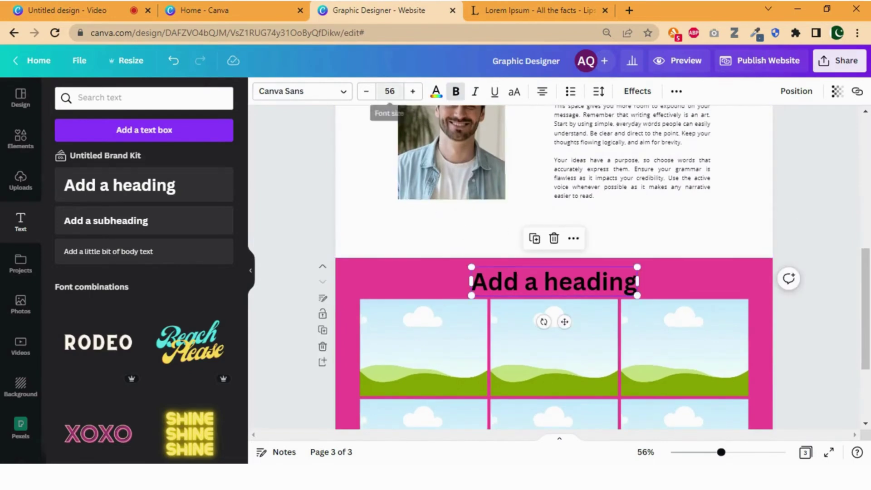
pyautogui.click(389, 91)
pyautogui.write('40')
pyautogui.press('Return')
pyautogui.scroll(3, 462, 132)
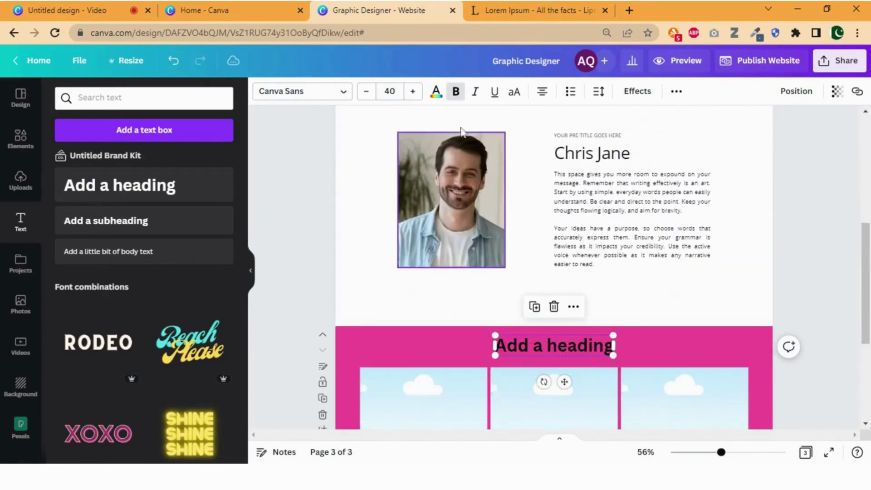
pyautogui.click(456, 91)
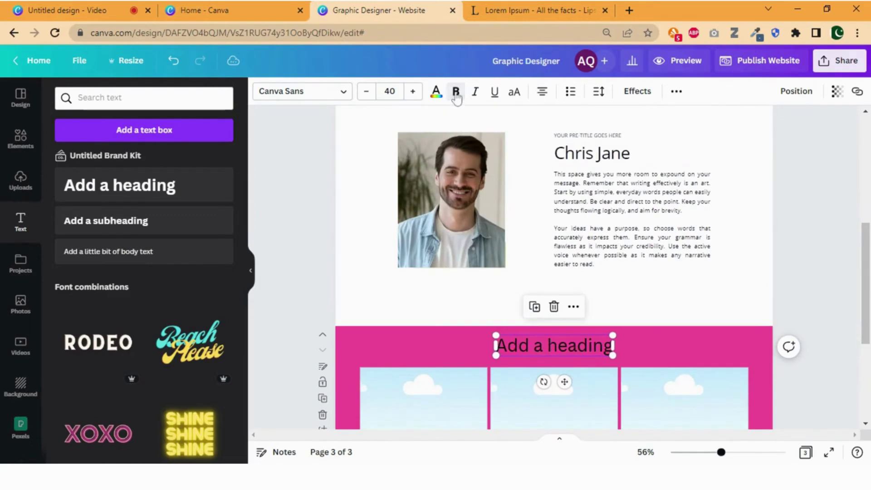
pyautogui.click(664, 355)
# - Search the photos for "design" and fill the grid's top-left frame with the hands holding app wireframes photo
pyautogui.scroll(-4, 664, 354)
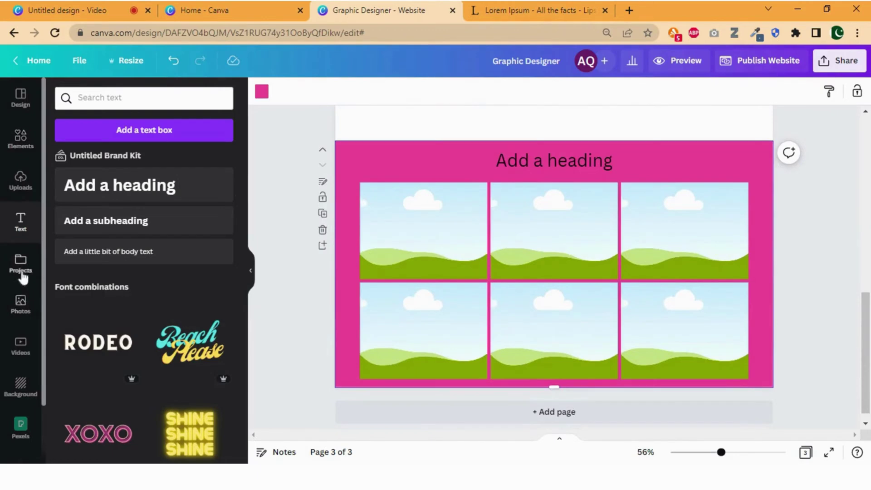
pyautogui.click(20, 302)
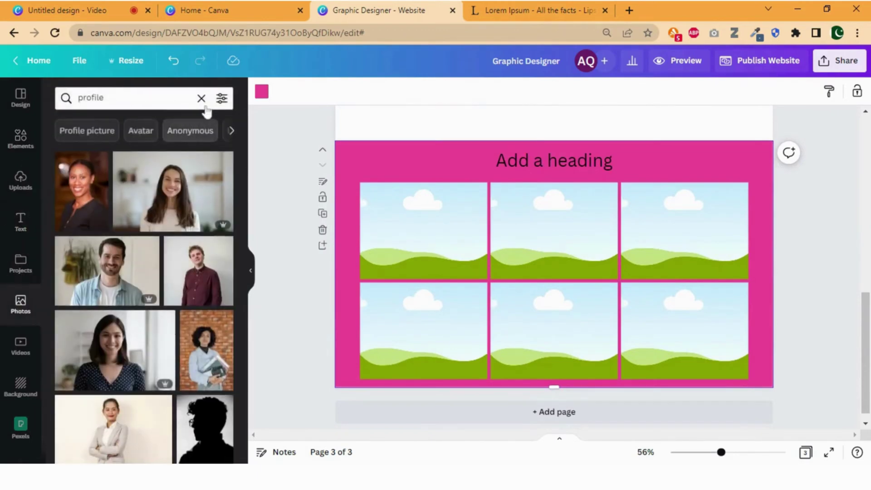
pyautogui.click(201, 98)
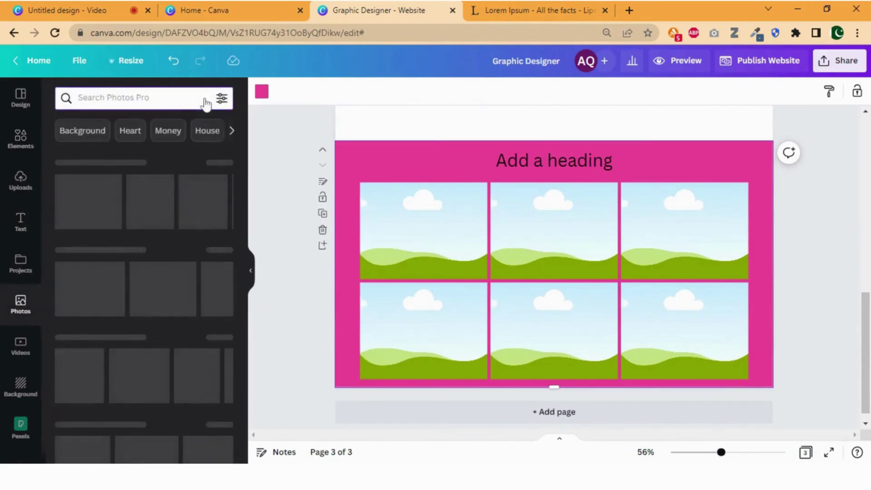
pyautogui.write('design')
pyautogui.press('Return')
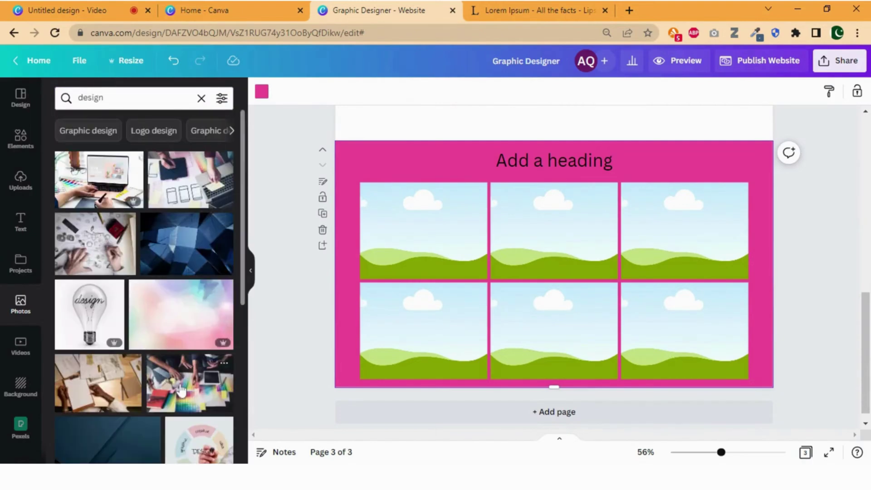
pyautogui.scroll(-2, 180, 390)
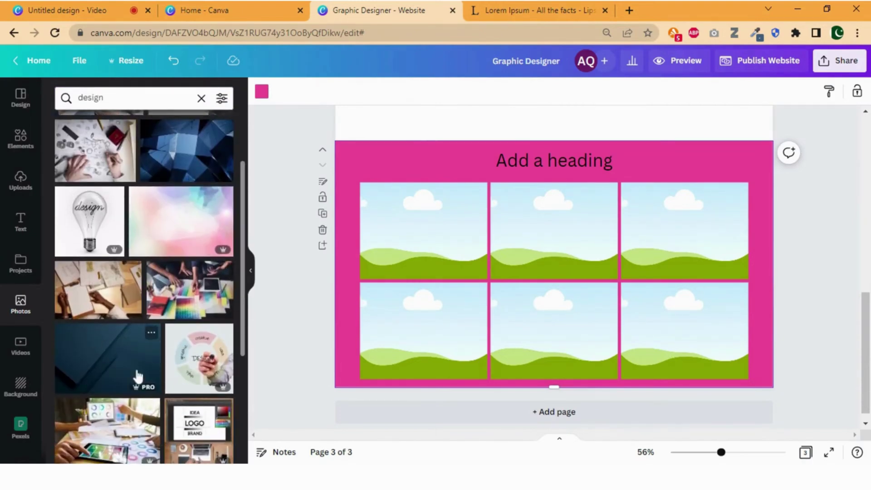
pyautogui.scroll(-5, 137, 376)
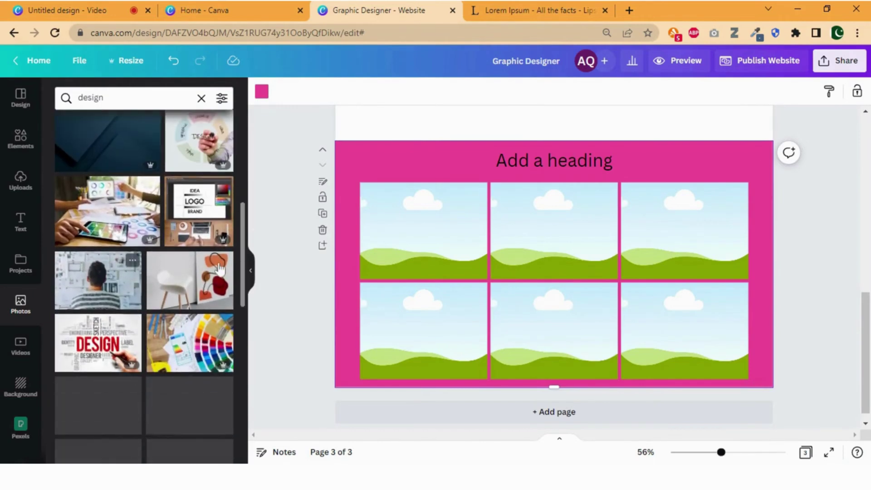
pyautogui.scroll(-4, 148, 391)
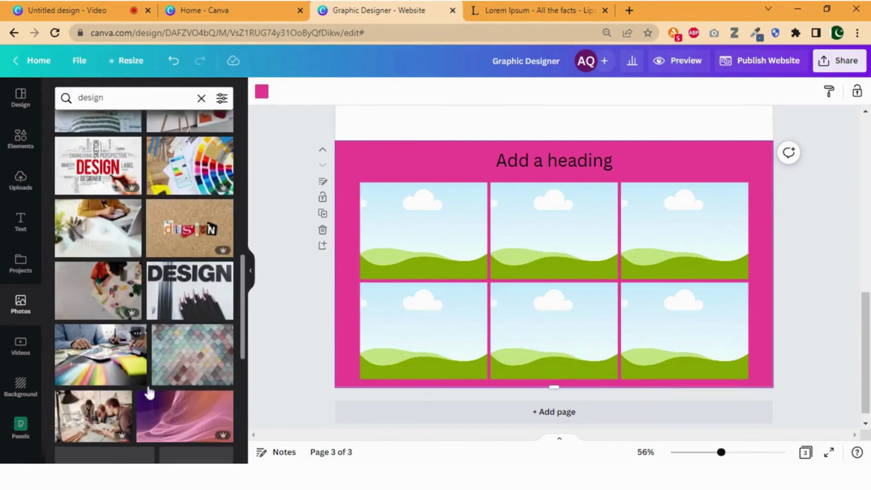
pyautogui.scroll(-4, 149, 393)
pyautogui.scroll(-10, 192, 238)
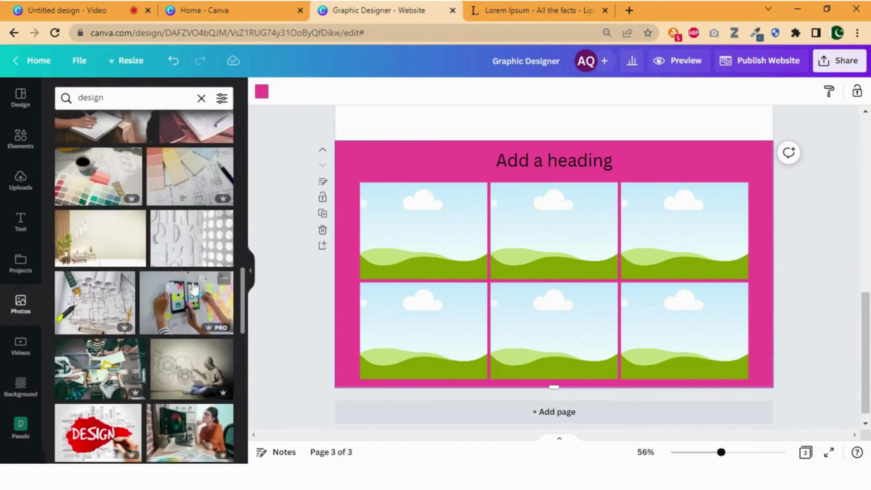
pyautogui.moveTo(179, 296); pyautogui.dragTo(426, 231)
# - Fill the top-middle frame with the red DESIGN word photo and the bottom-left frame with the skateboards photo
pyautogui.scroll(-3, 104, 372)
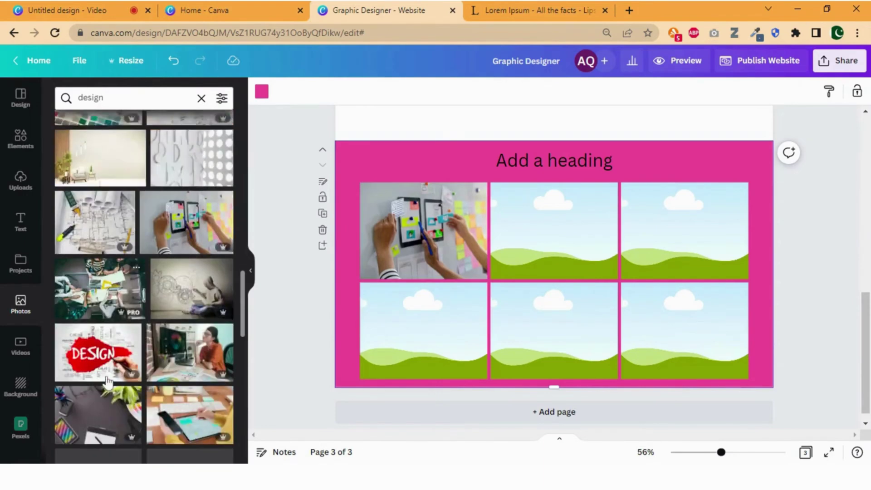
pyautogui.moveTo(89, 289); pyautogui.dragTo(544, 245)
pyautogui.scroll(-3, 101, 370)
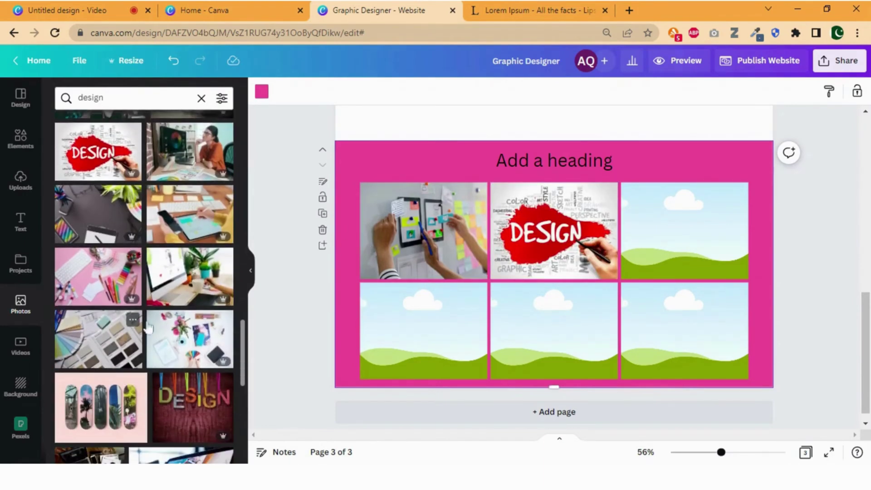
pyautogui.scroll(-3, 145, 363)
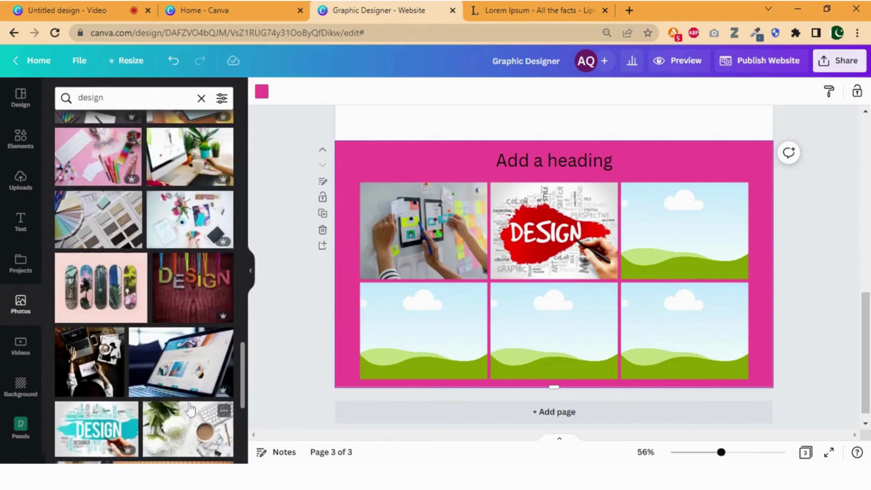
pyautogui.moveTo(113, 288); pyautogui.dragTo(422, 332)
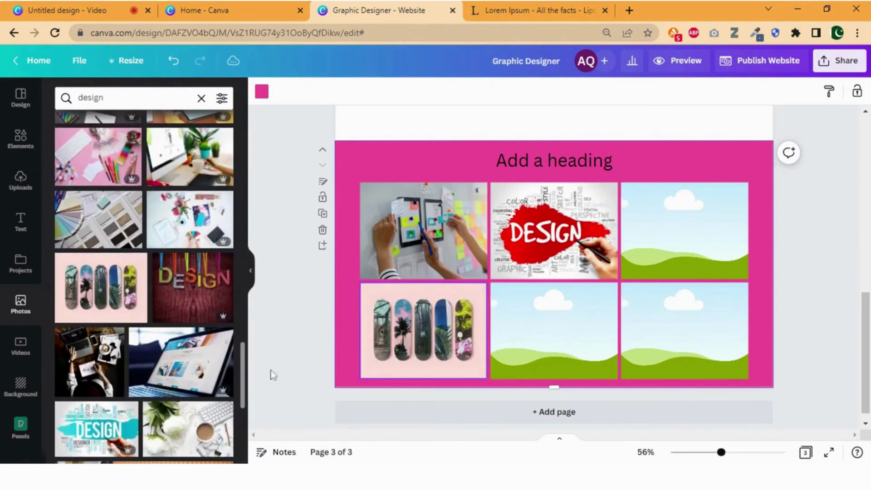
# - Fill the remaining frames with Design Tools at bottom-middle, the WEB DESIGN desk at top-right and the orange abstract painting at bottom-right
pyautogui.scroll(-3, 188, 326)
pyautogui.moveTo(186, 325); pyautogui.dragTo(583, 340)
pyautogui.scroll(-6, 172, 325)
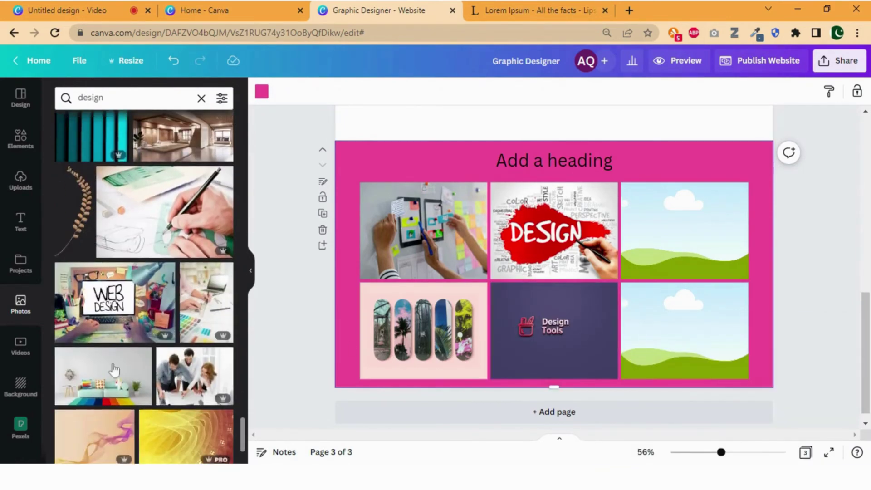
pyautogui.moveTo(114, 302); pyautogui.dragTo(663, 275)
pyautogui.scroll(-10, 190, 345)
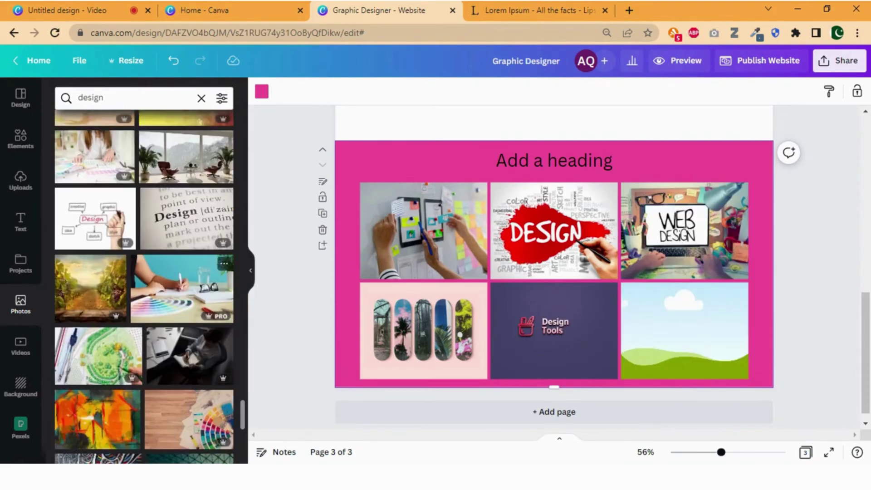
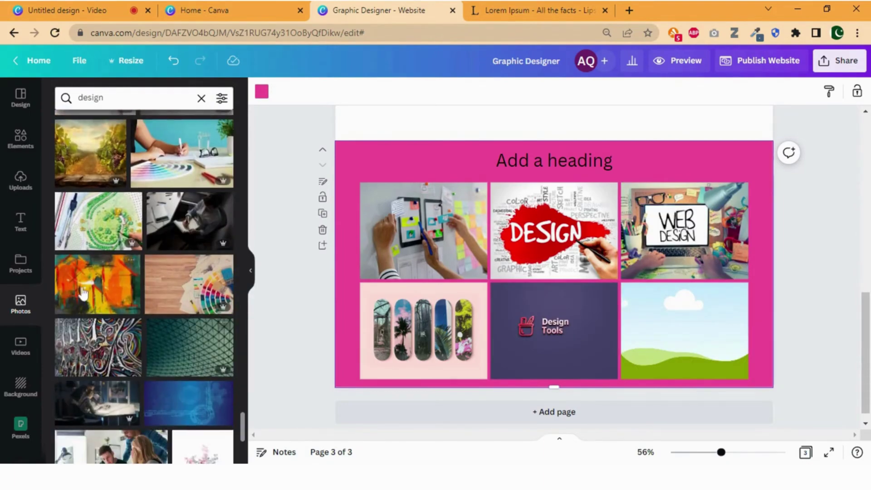
pyautogui.moveTo(130, 262); pyautogui.dragTo(713, 352)
# - Change the third page's background to the pale pink from the skateboards photo's colors
pyautogui.scroll(3, 712, 352)
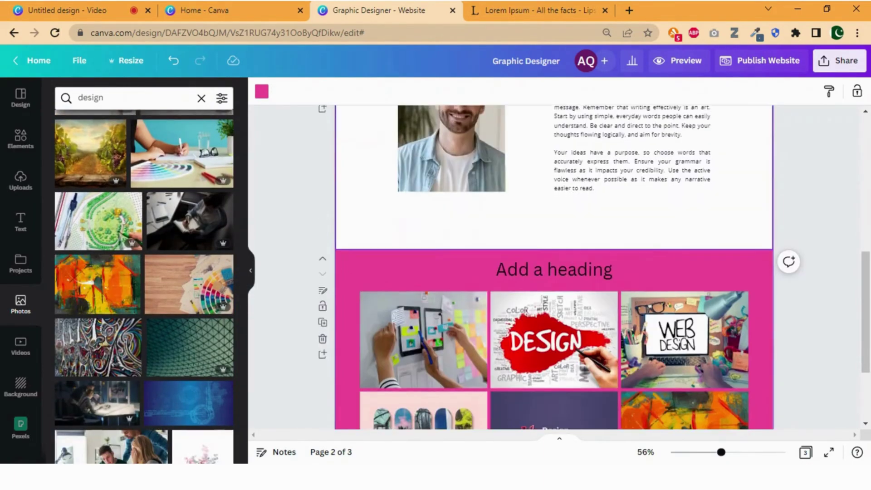
pyautogui.click(263, 92)
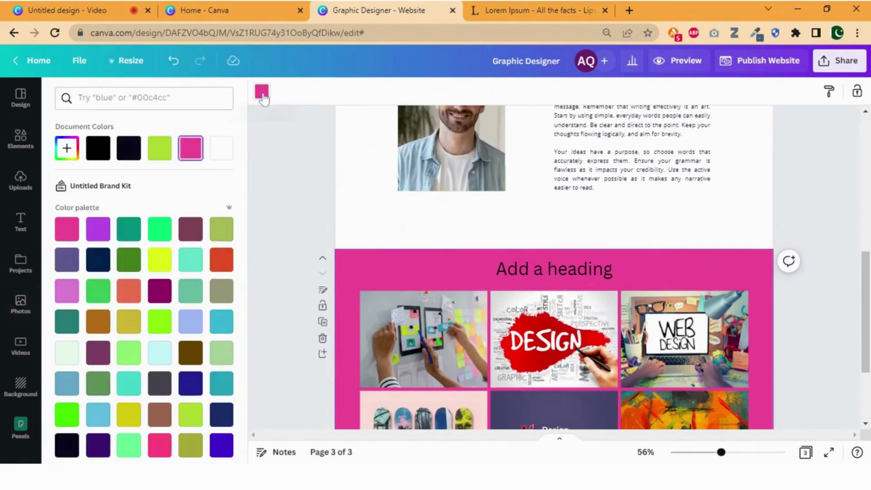
pyautogui.scroll(-5, 98, 213)
pyautogui.click(98, 213)
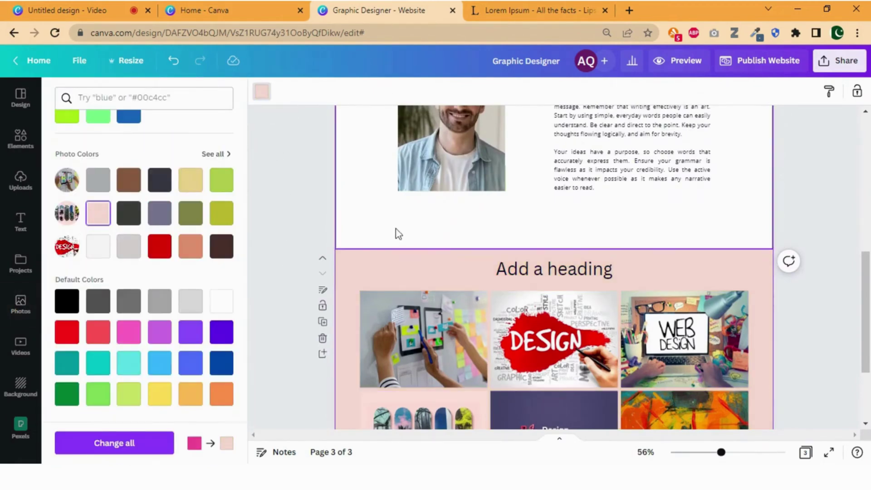
pyautogui.click(396, 232)
pyautogui.click(321, 233)
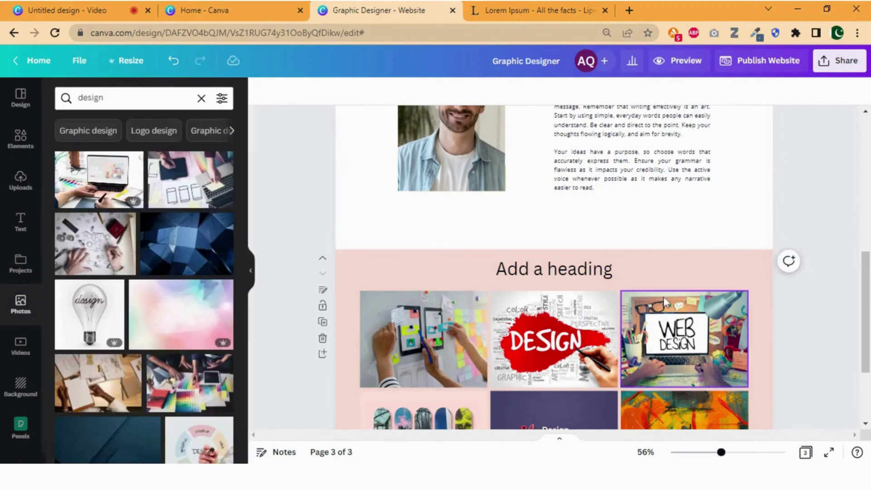
pyautogui.scroll(-3, 663, 299)
pyautogui.scroll(15, 663, 299)
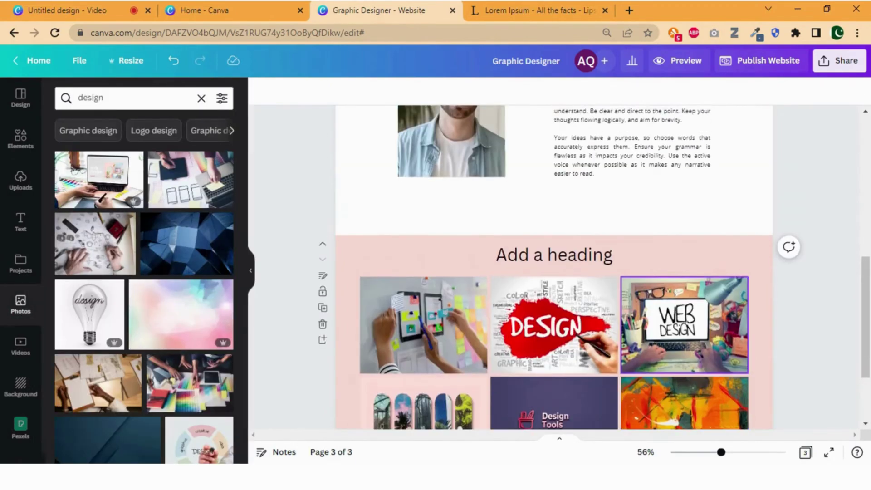
pyautogui.scroll(-9, 554, 268)
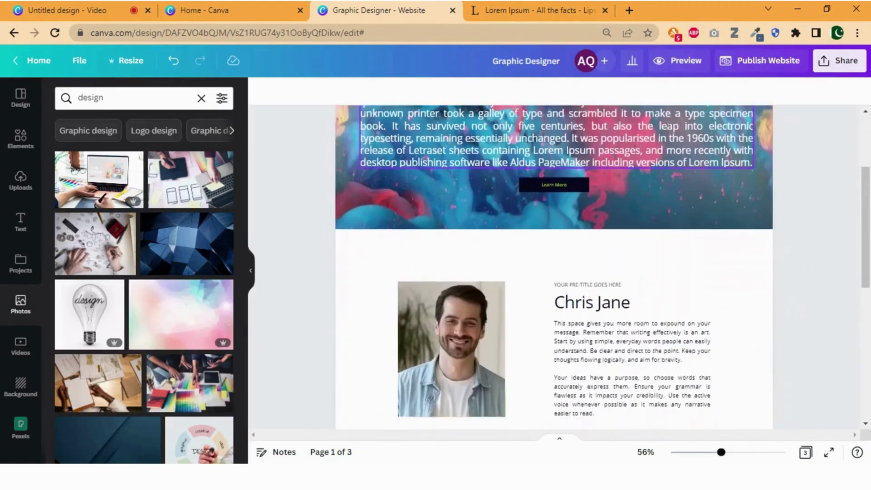
# - Shrink and centre the third page's six-image grid, and move the heading down to sit just above it
pyautogui.scroll(-2, 554, 268)
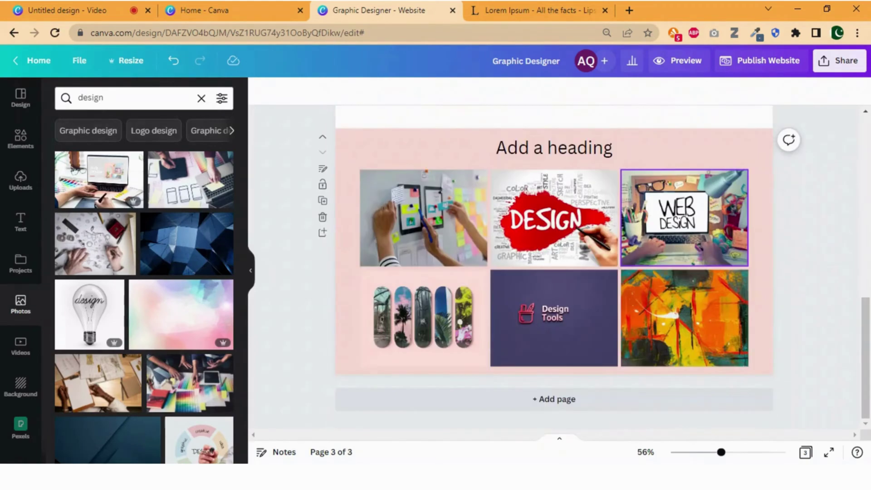
pyautogui.moveTo(353, 167); pyautogui.dragTo(695, 336)
pyautogui.moveTo(538, 303); pyautogui.dragTo(570, 309)
pyautogui.click(598, 155)
pyautogui.moveTo(597, 156); pyautogui.dragTo(598, 164)
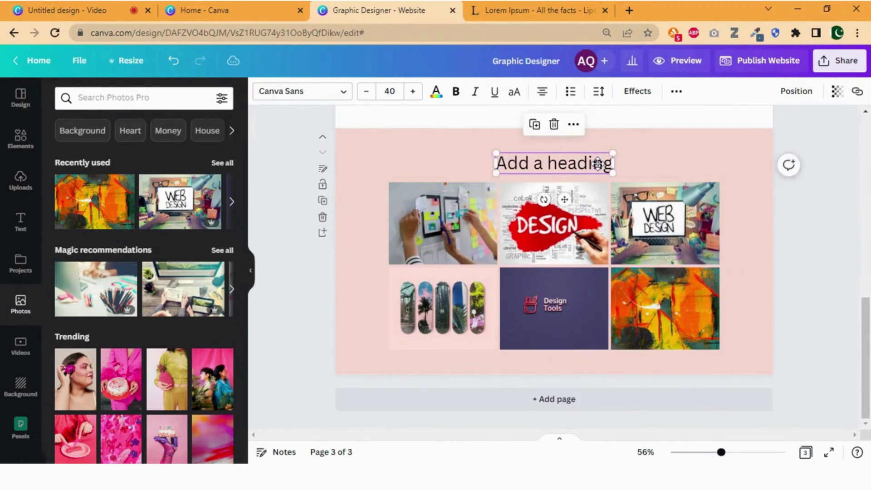
pyautogui.click(757, 243)
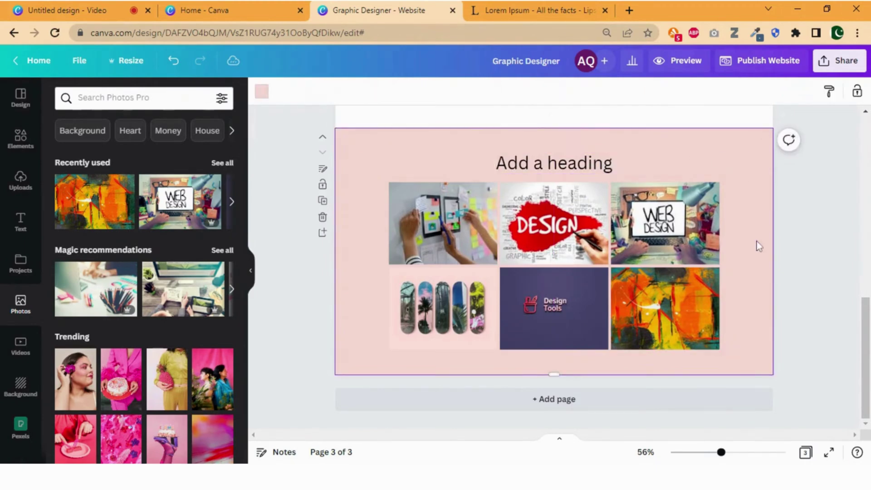
# - Add the website layout with a section header and three circular image frames as a new page
pyautogui.click(21, 97)
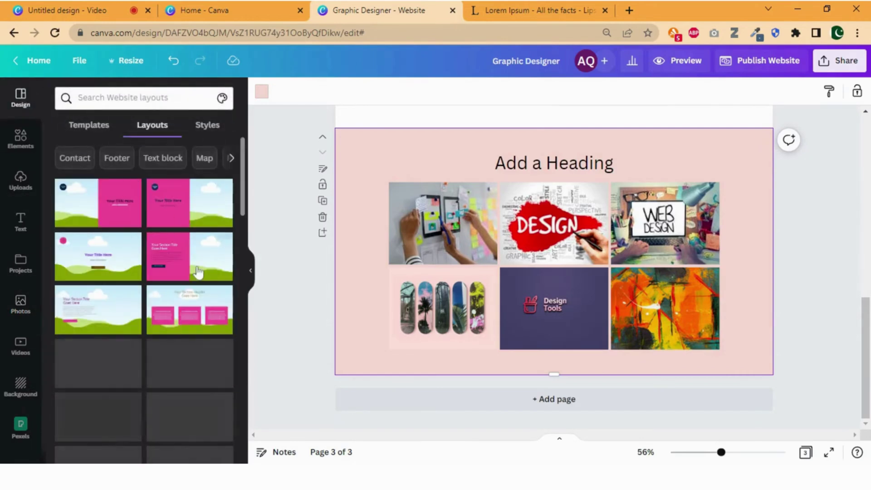
pyautogui.scroll(-4, 199, 272)
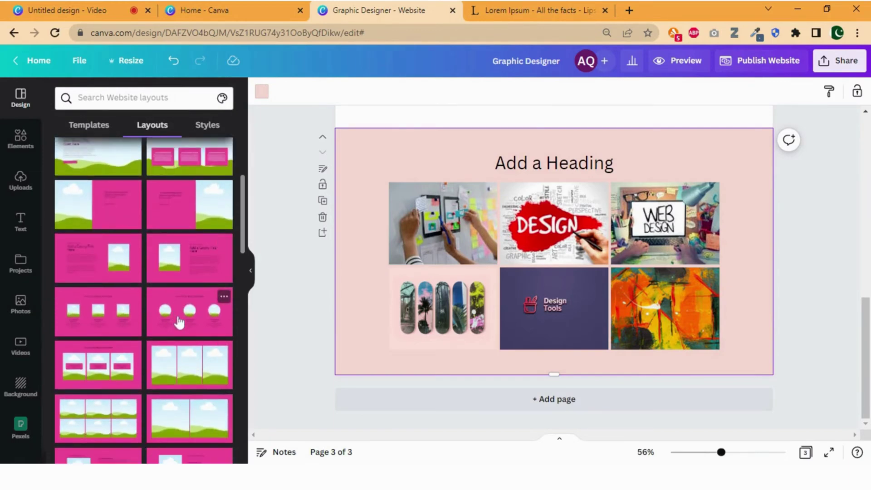
pyautogui.click(180, 322)
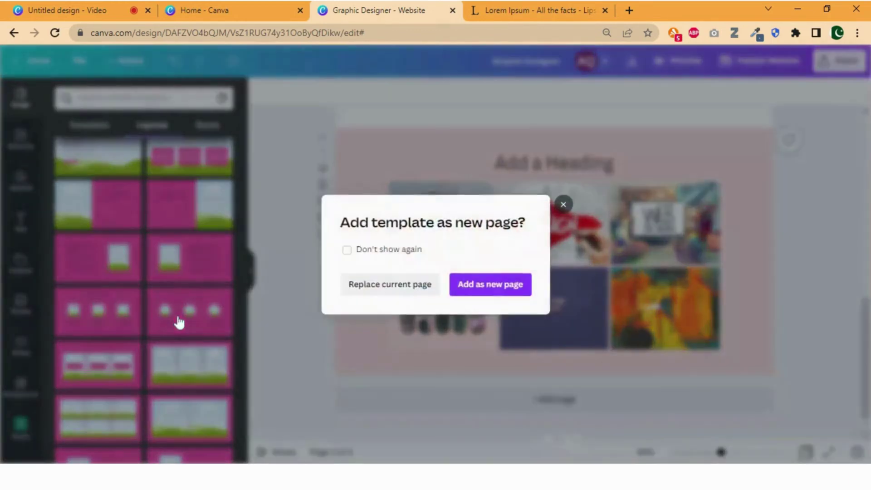
pyautogui.click(503, 291)
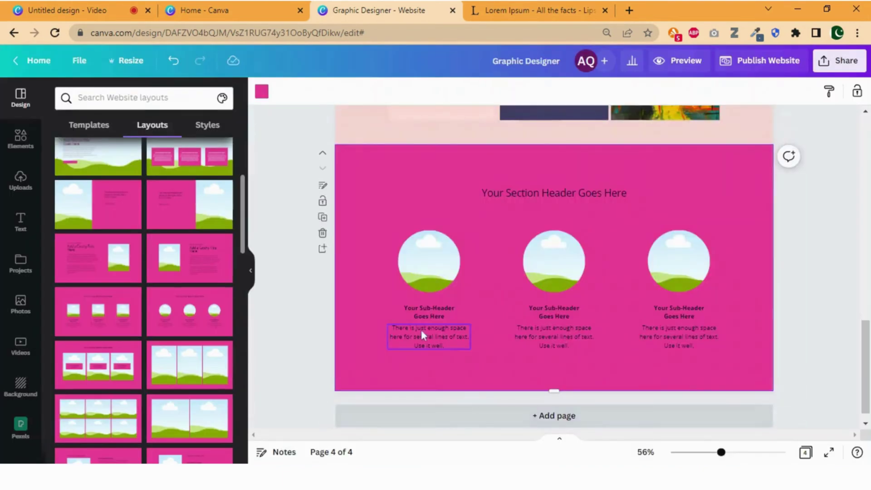
# - Replace the sub-header under each of the three circular frames with "Name"
pyautogui.click(426, 316)
pyautogui.click(426, 316)
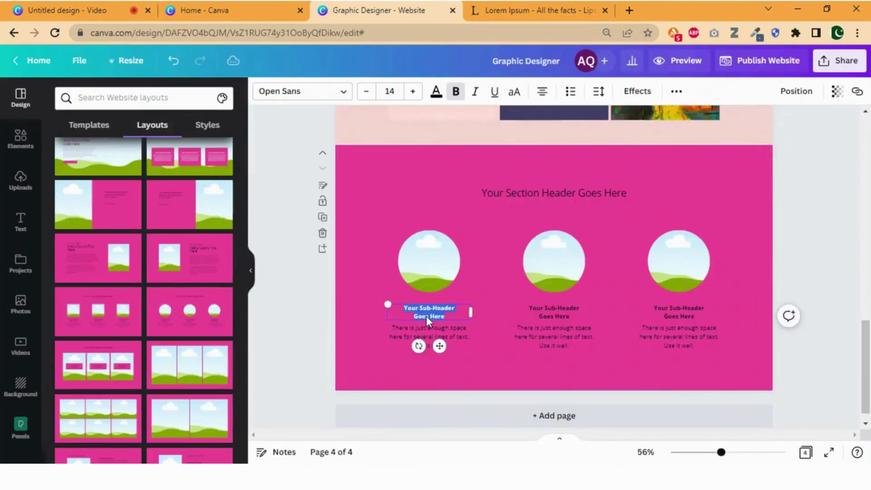
pyautogui.write('Name')
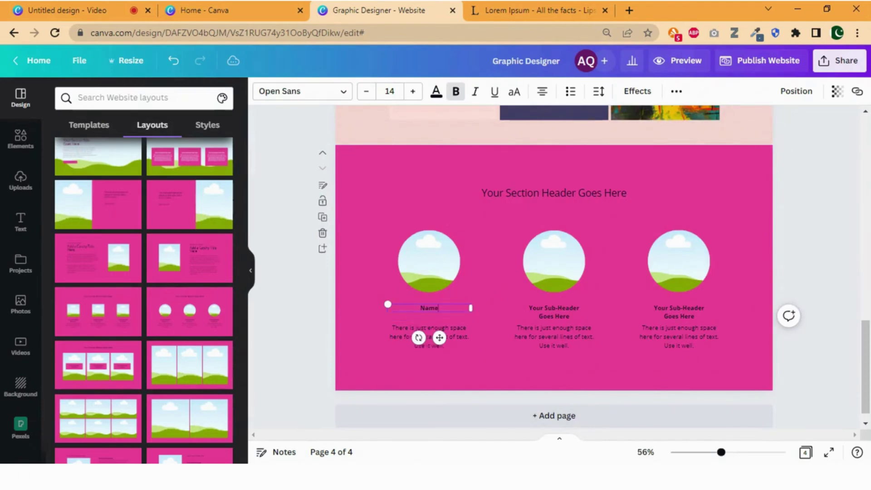
pyautogui.click(565, 311)
pyautogui.click(565, 312)
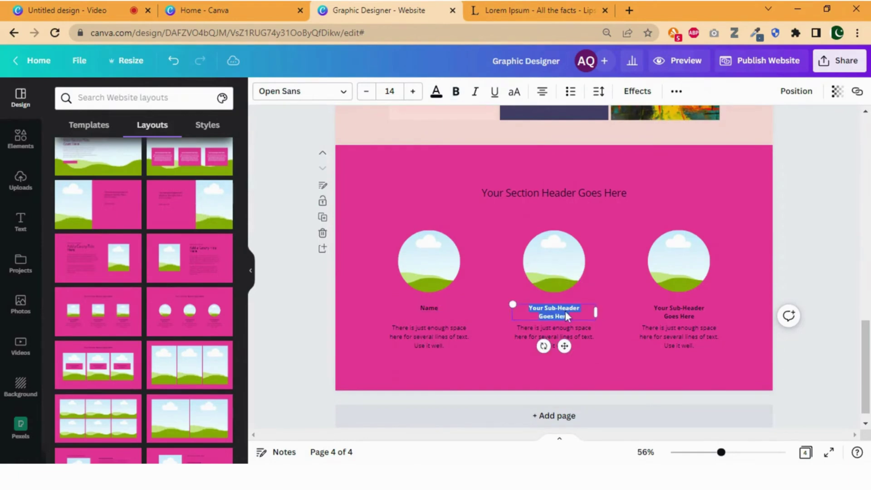
pyautogui.write('Name')
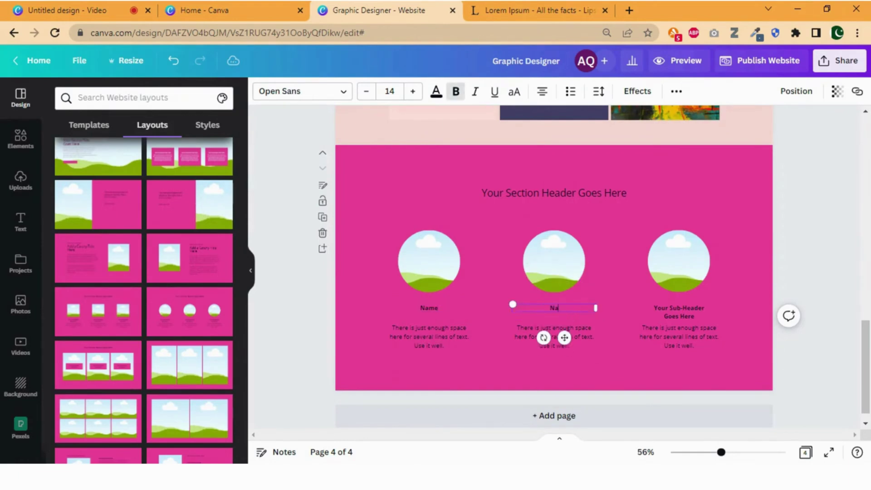
pyautogui.press('Escape')
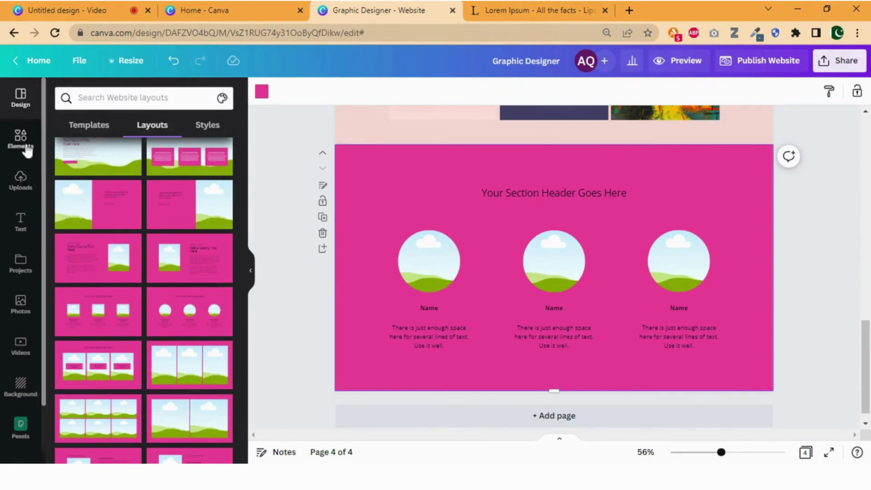
# - Search the photos for "profile" and fill the left circular frame with the smiling long-haired woman in a white top
pyautogui.click(22, 304)
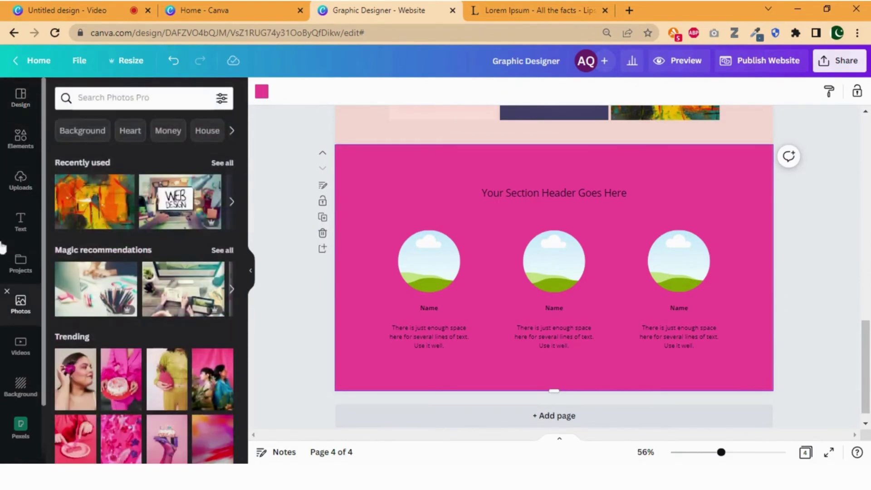
pyautogui.write('p')
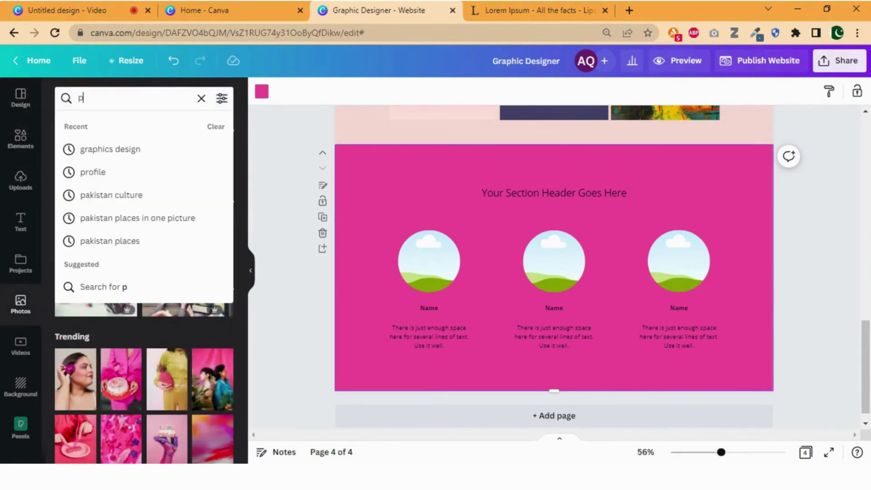
pyautogui.write('rofile')
pyautogui.press('Return')
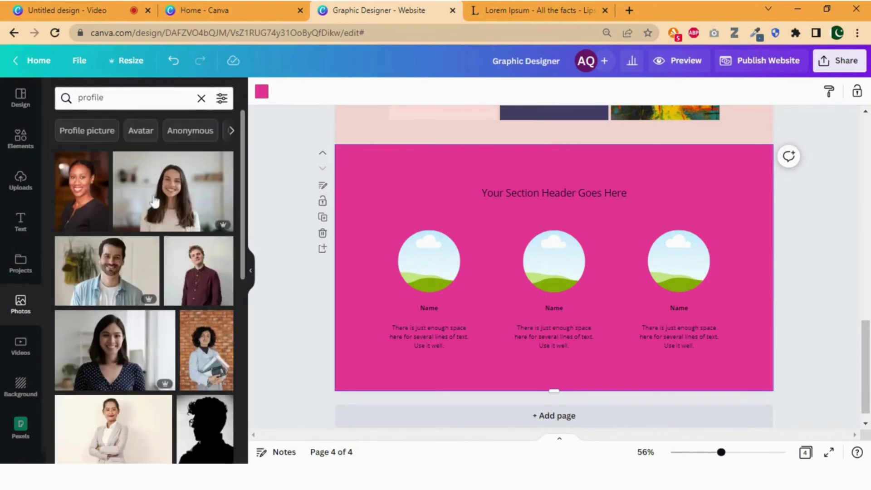
pyautogui.moveTo(164, 199); pyautogui.dragTo(429, 263)
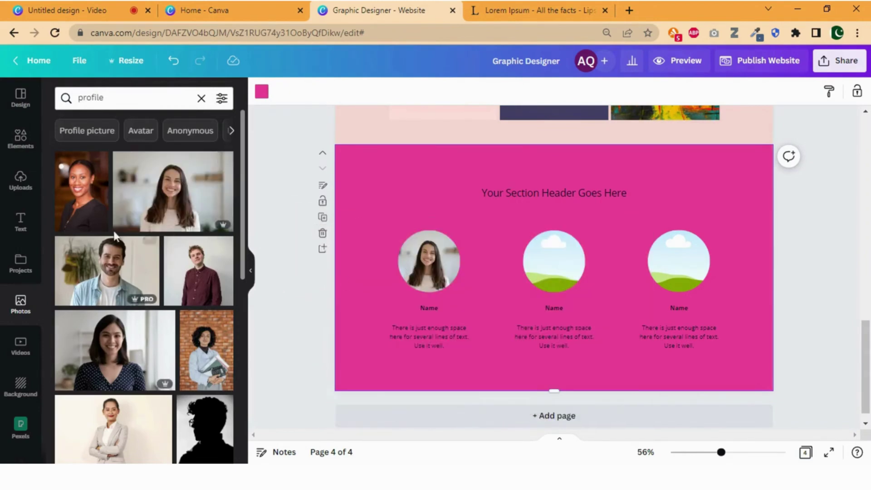
# - Fill the middle circle with the curly-haired woman by a brick wall and the right circle with the man wearing glasses and a white shirt
pyautogui.moveTo(90, 202); pyautogui.dragTo(567, 307)
pyautogui.press('Escape')
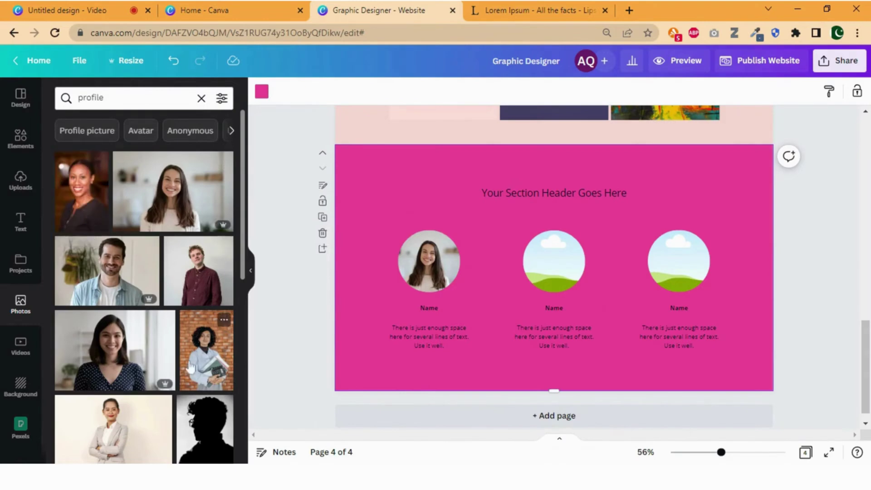
pyautogui.scroll(-2, 190, 368)
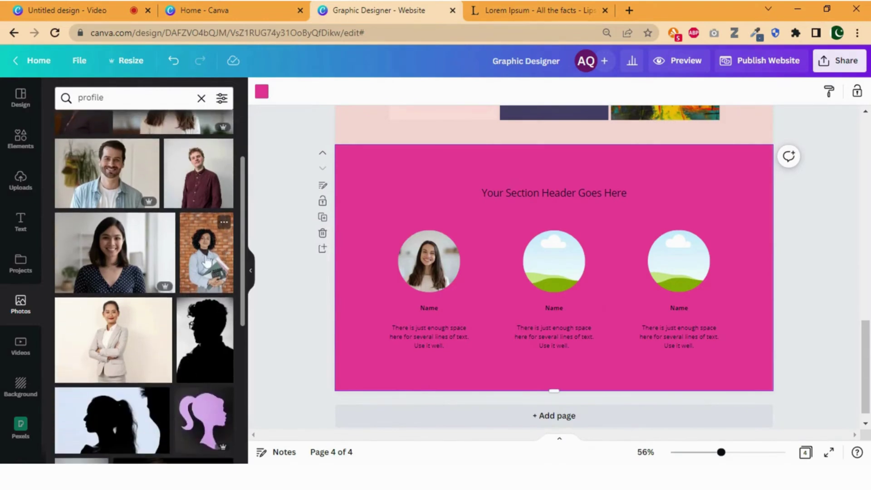
pyautogui.moveTo(208, 263); pyautogui.dragTo(556, 263)
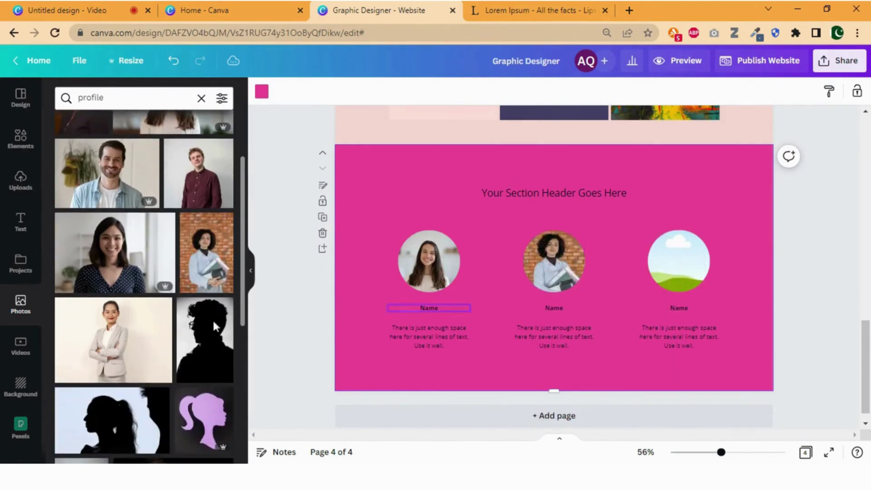
pyautogui.scroll(-5, 162, 317)
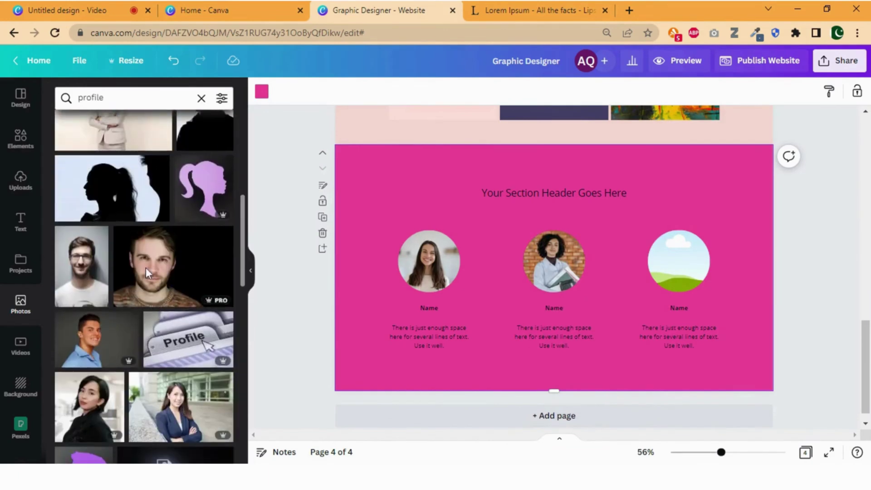
pyautogui.moveTo(76, 271); pyautogui.dragTo(694, 318)
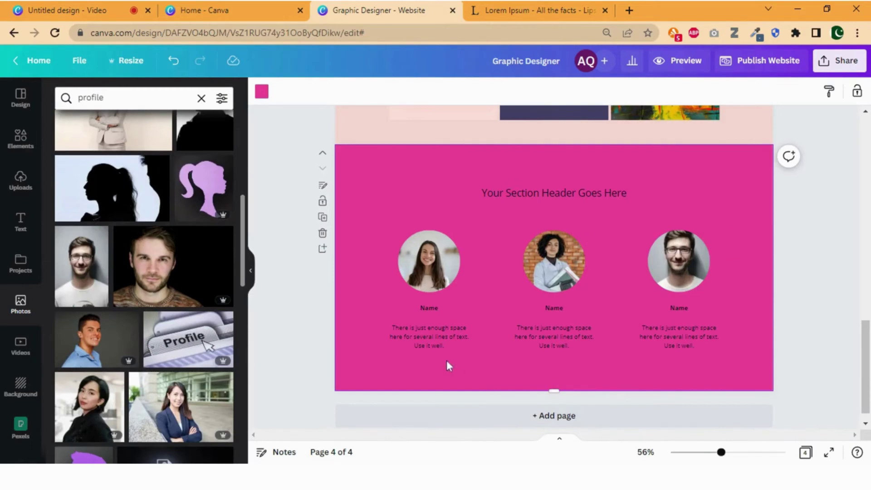
# - Delete the pink background of the fourth page
pyautogui.scroll(2, 437, 362)
pyautogui.rightClick(390, 251)
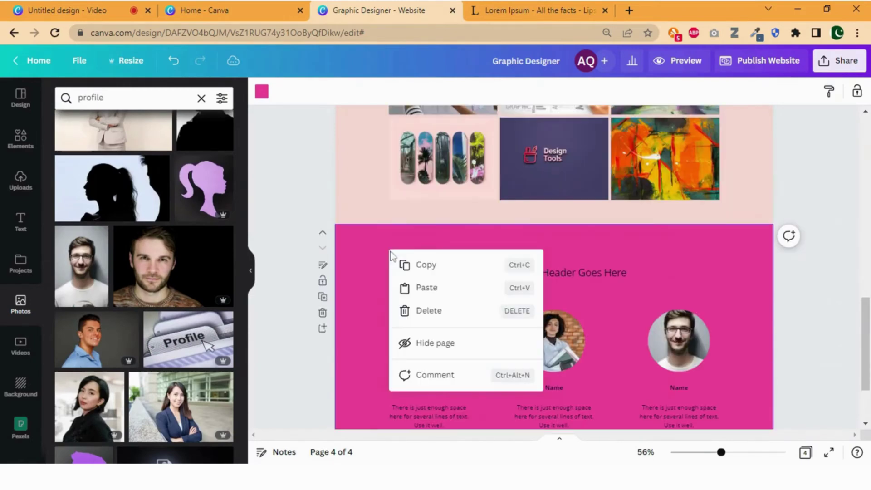
pyautogui.click(443, 312)
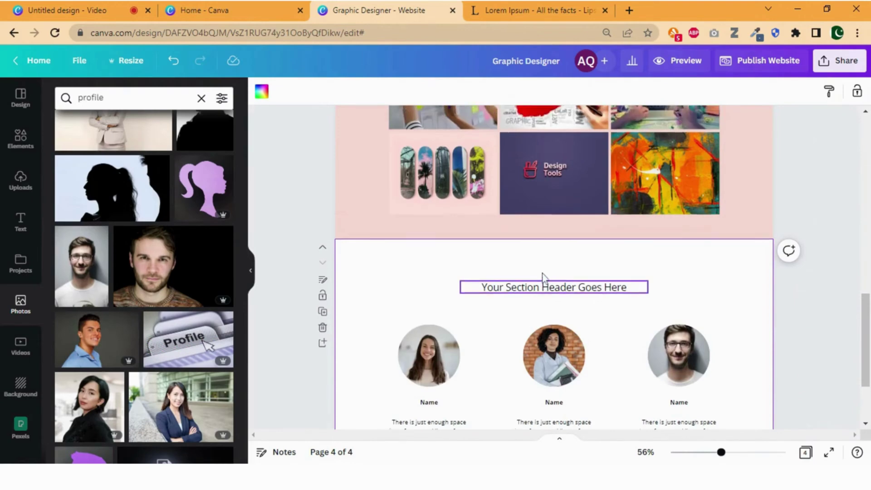
# - Replace the fourth page's section header with "My Clients says about me"
pyautogui.click(552, 290)
pyautogui.moveTo(549, 288); pyautogui.dragTo(481, 289)
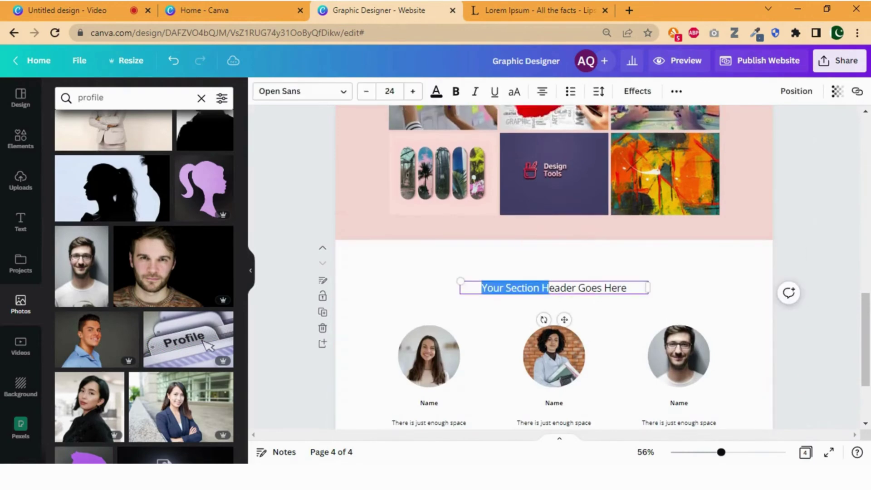
pyautogui.hotkey('ctrl', 'a')
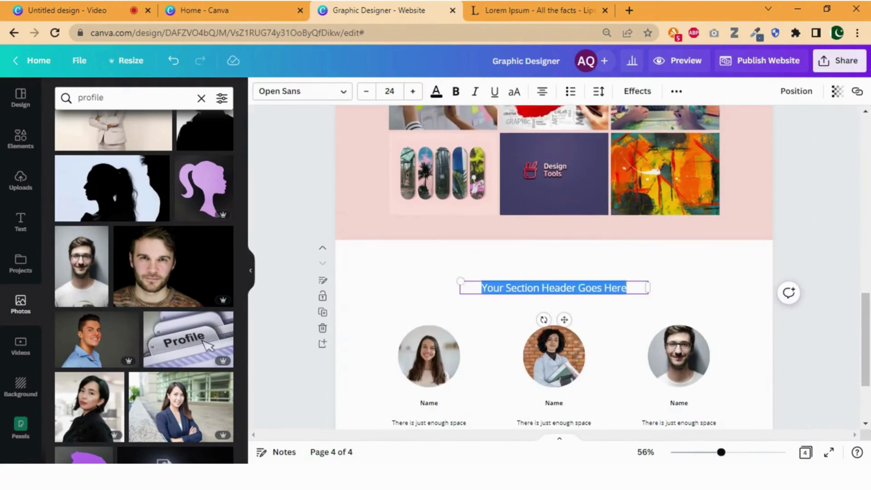
pyautogui.write('My')
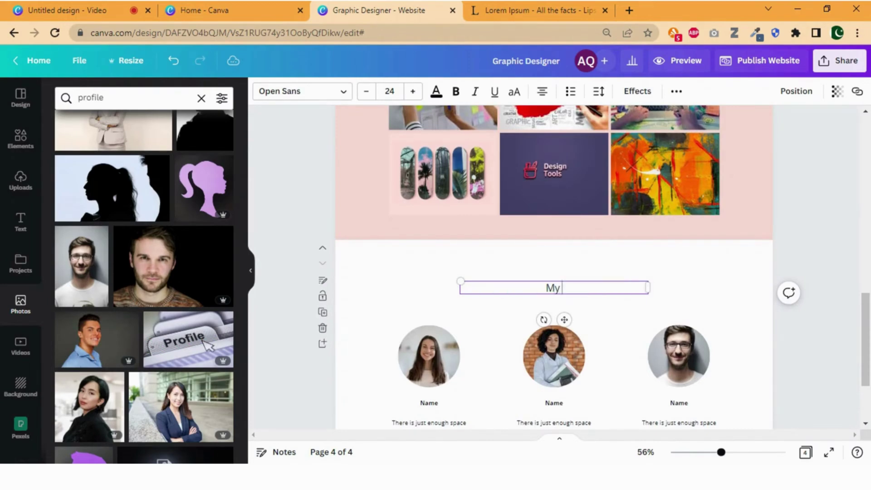
pyautogui.write(' Clients sa')
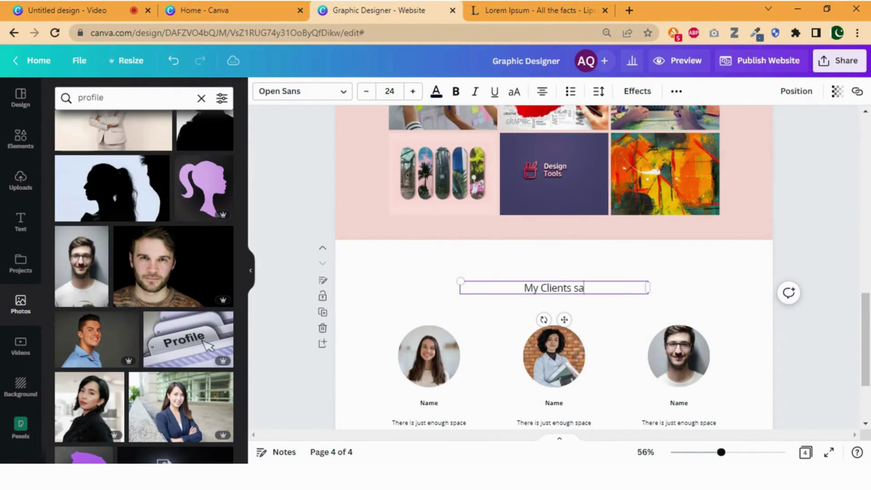
pyautogui.write('ys a')
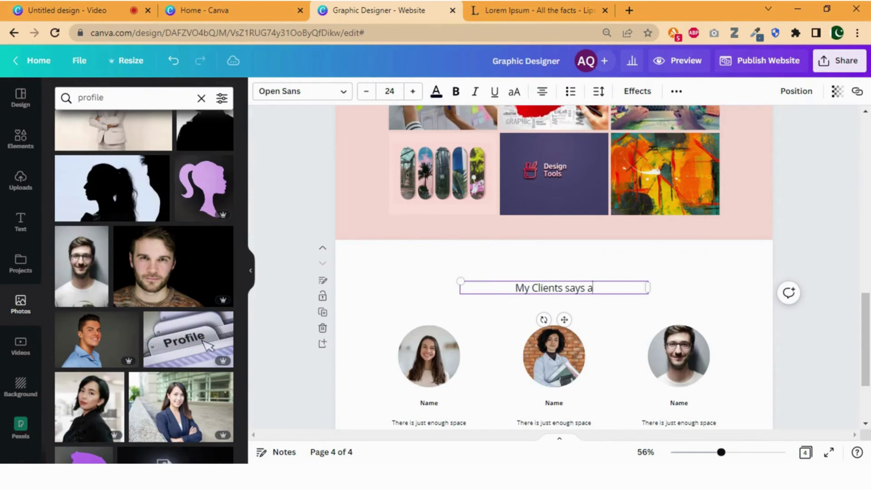
pyautogui.write('bout me')
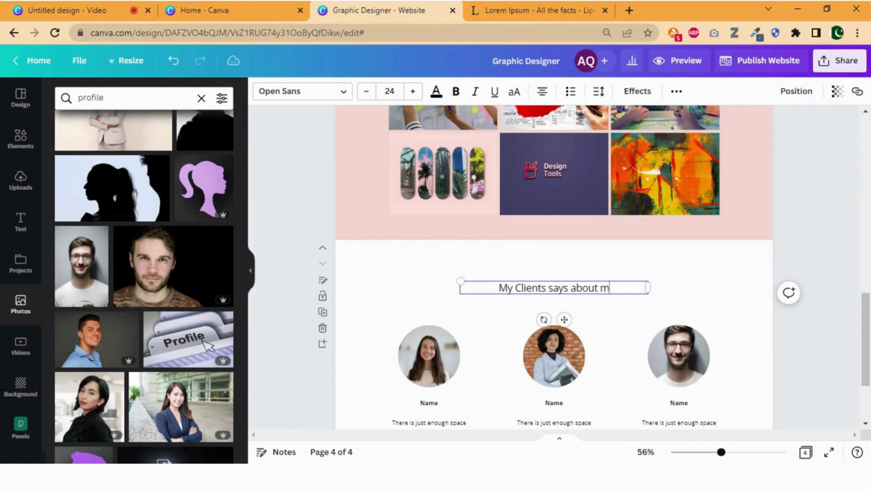
pyautogui.click(627, 307)
# - Increase the font size of the "My Clients says about me" heading
pyautogui.click(589, 291)
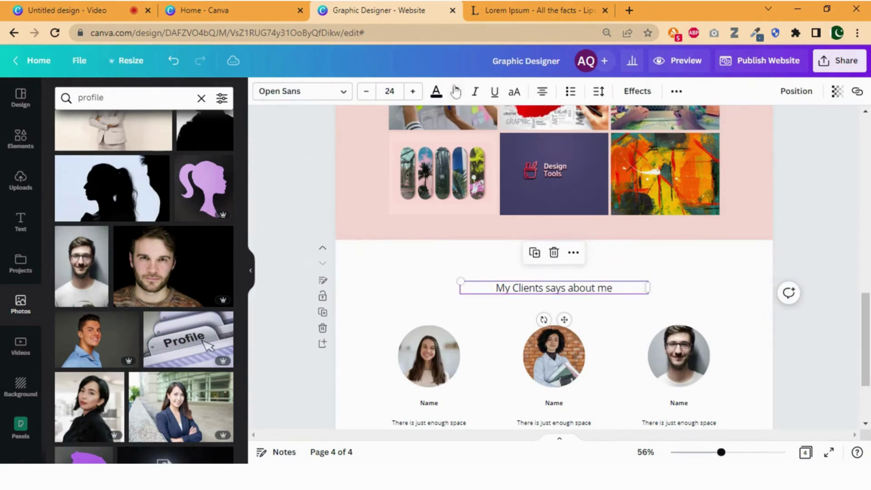
pyautogui.click(390, 91)
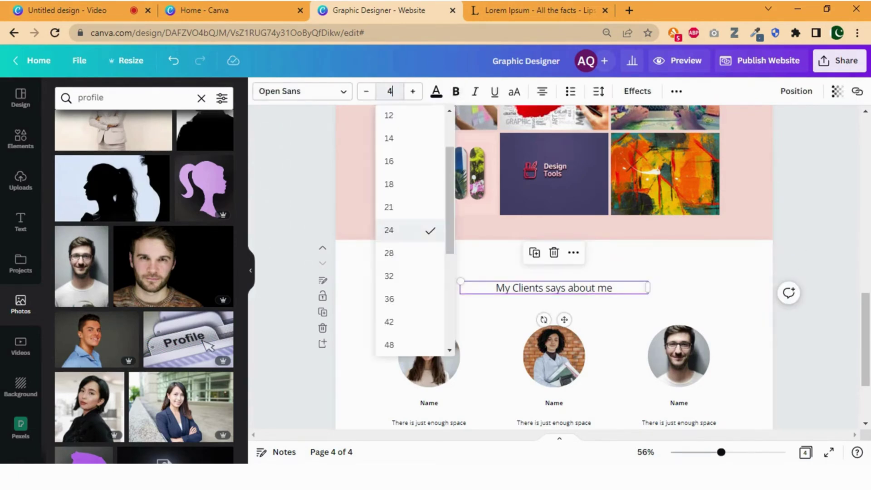
pyautogui.press('Return')
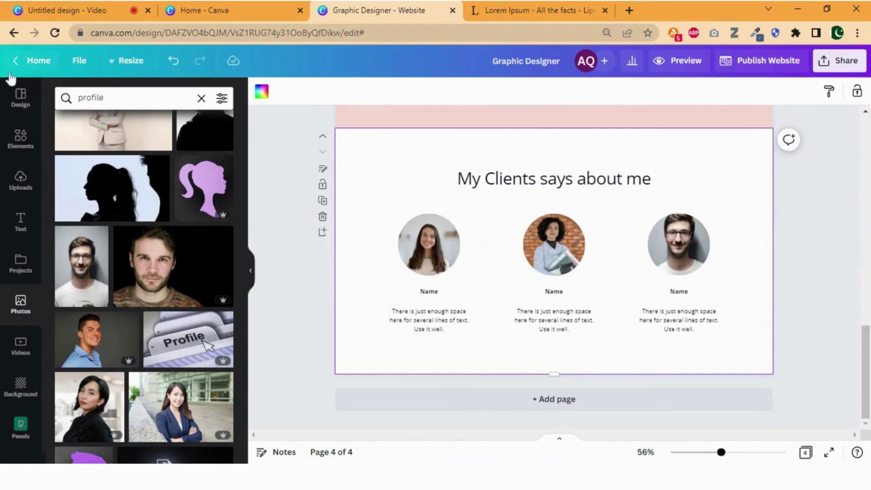
# - Filter the website layouts by Map and add the one with a large image beside the address and business hours as a new page
pyautogui.click(21, 97)
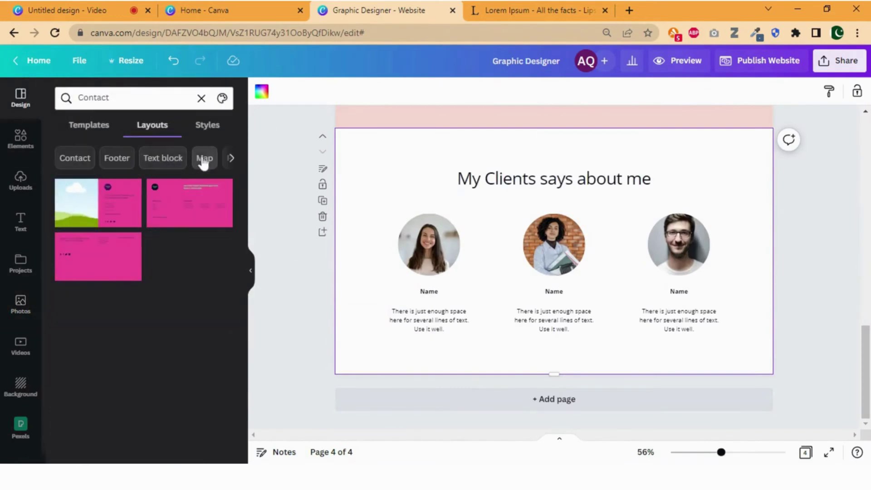
pyautogui.click(207, 159)
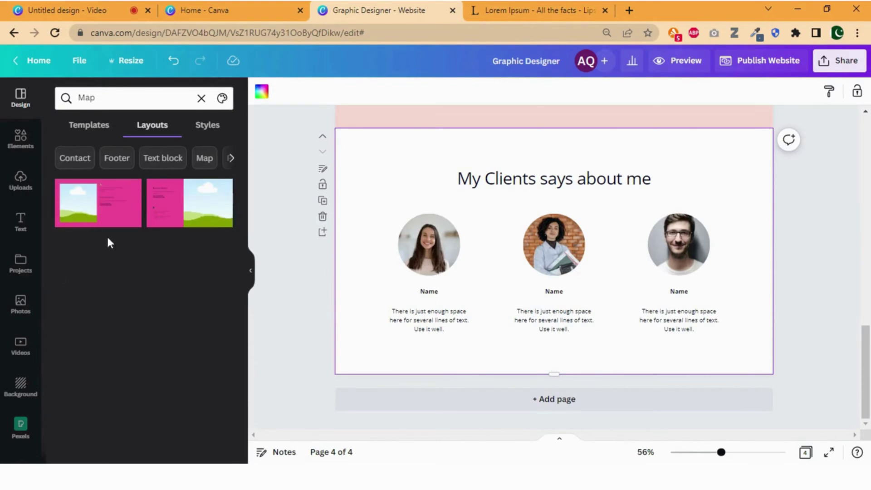
pyautogui.click(84, 217)
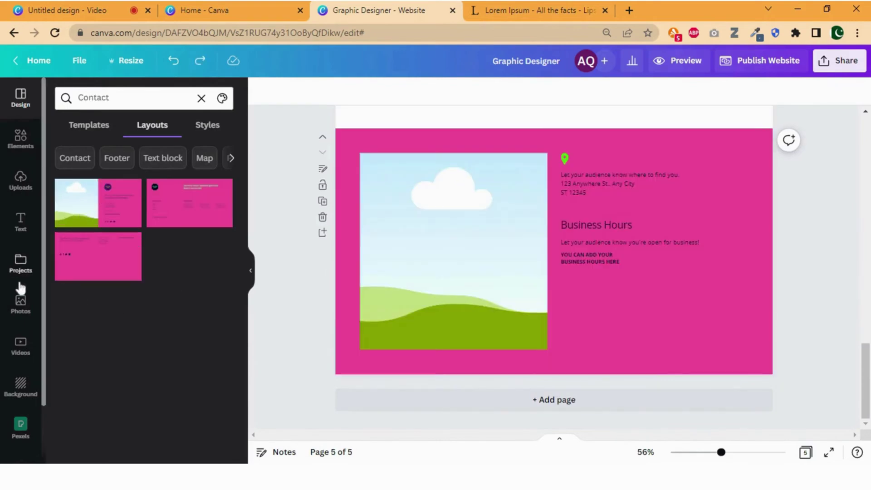
# - Search the photos for "map" and place the street map with the red pin in the fifth page's image frame
pyautogui.click(20, 304)
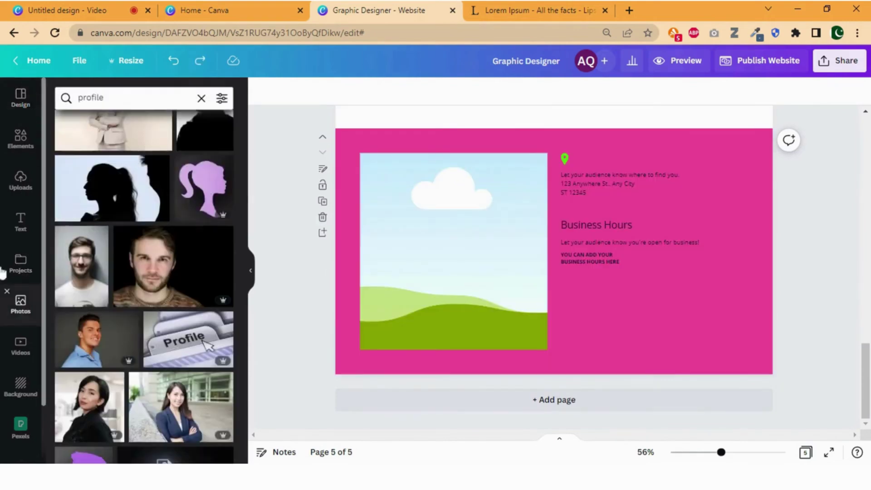
pyautogui.click(202, 99)
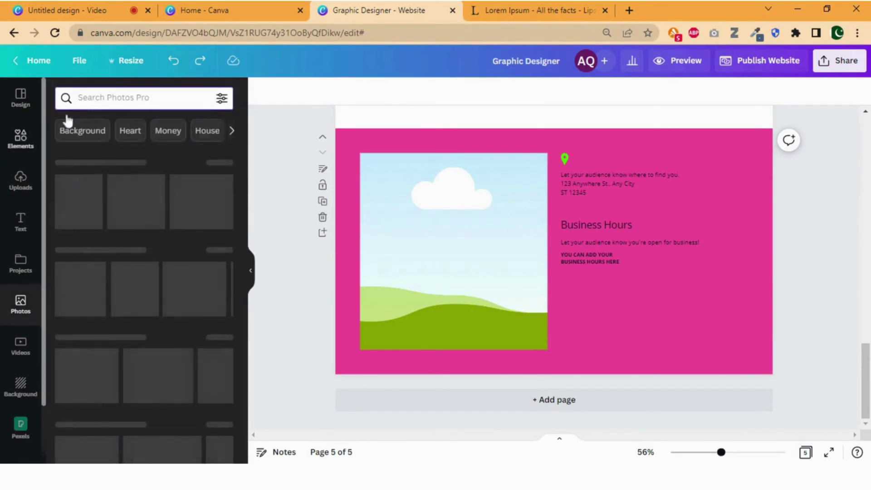
pyautogui.write('map')
pyautogui.press('Return')
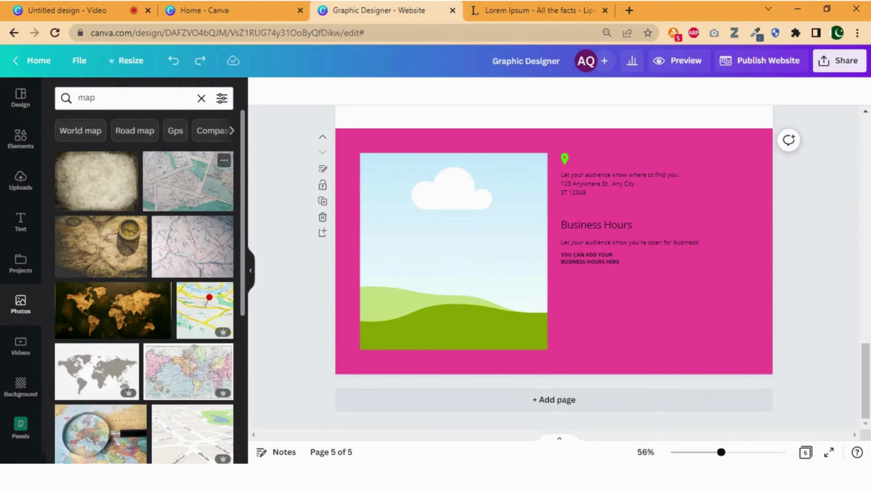
pyautogui.moveTo(307, 295); pyautogui.dragTo(414, 274)
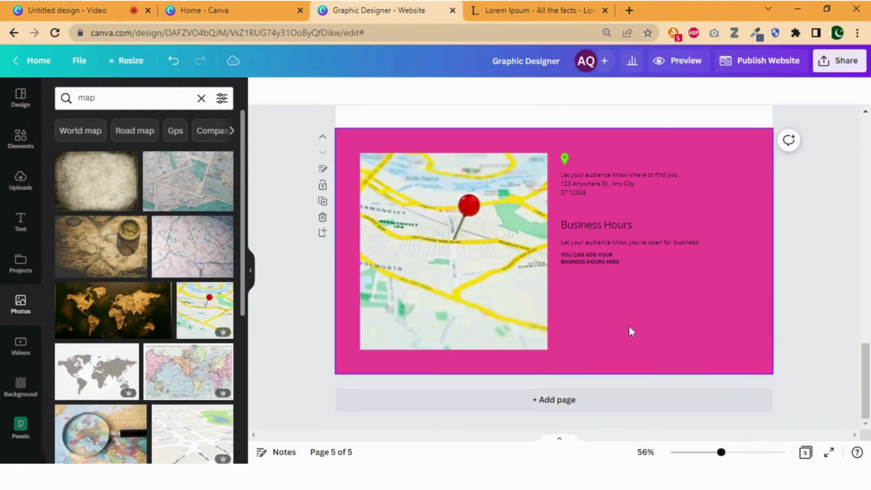
# - Change the fifth page's background from the document colors to light pink
pyautogui.click(642, 338)
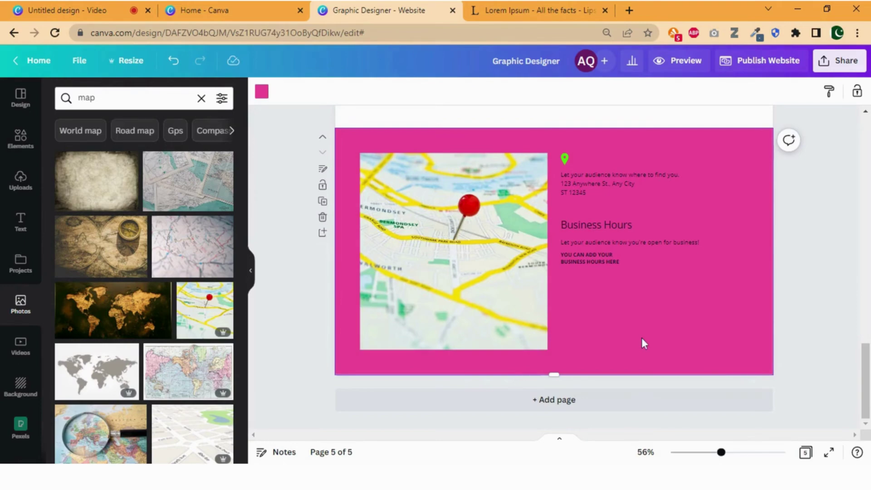
pyautogui.click(848, 351)
pyautogui.scroll(8, 675, 285)
pyautogui.scroll(-3, 676, 285)
pyautogui.scroll(-5, 723, 375)
pyautogui.click(737, 397)
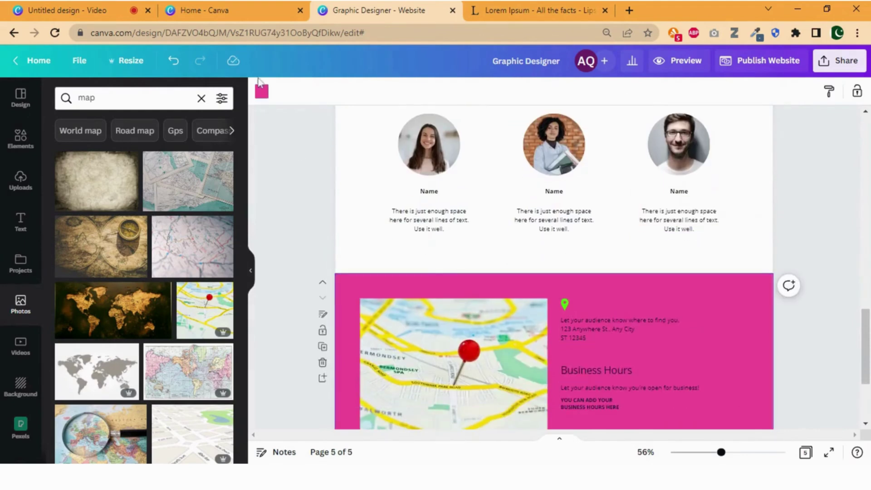
pyautogui.click(262, 93)
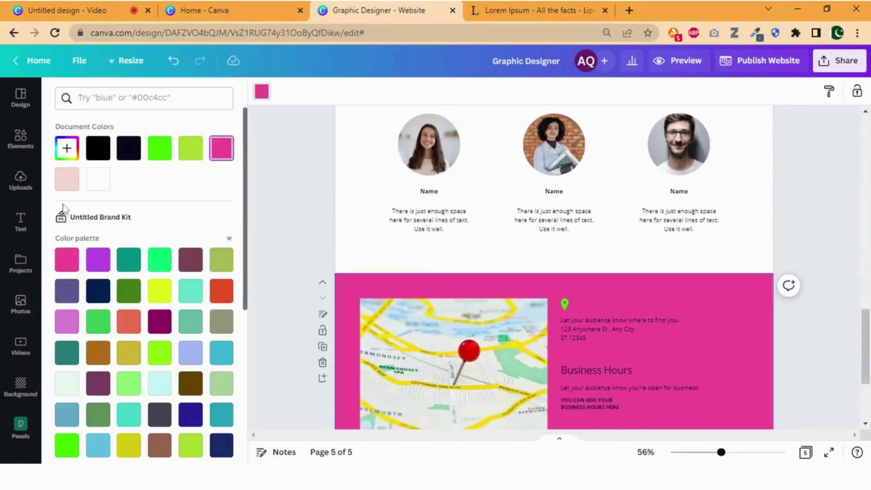
pyautogui.click(70, 188)
pyautogui.scroll(-3, 518, 272)
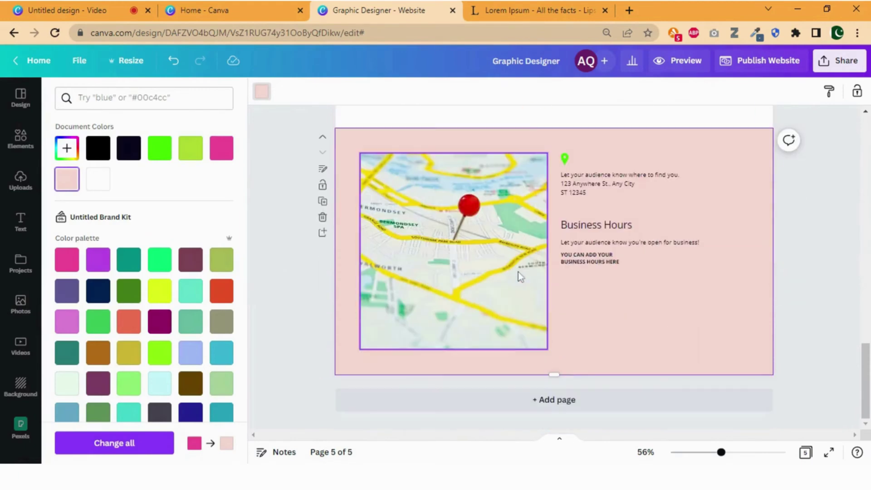
pyautogui.click(785, 338)
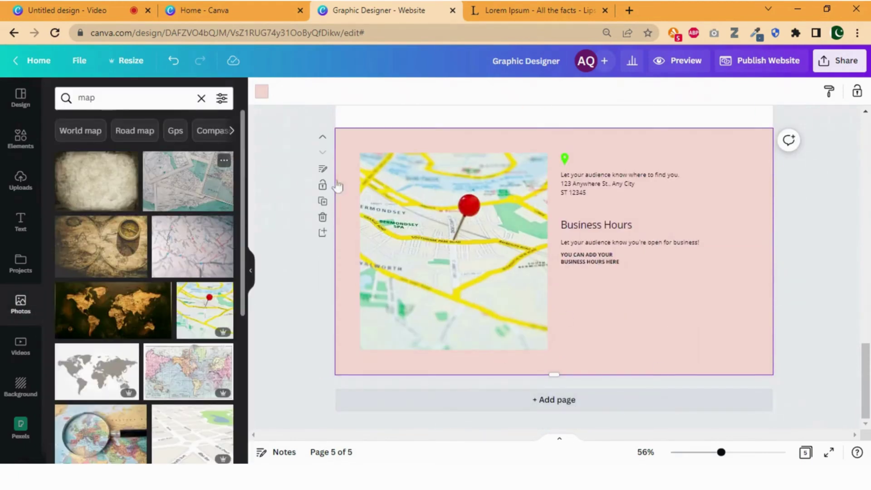
# - Filter the website layouts by Footer and add the one with a logo, impact statement, social links and three locations as a new page
pyautogui.click(19, 95)
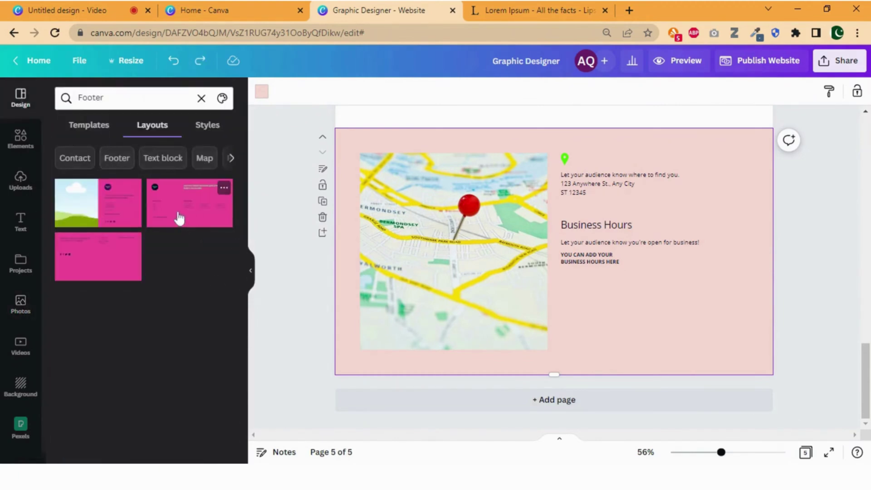
pyautogui.moveTo(414, 285); pyautogui.dragTo(552, 383)
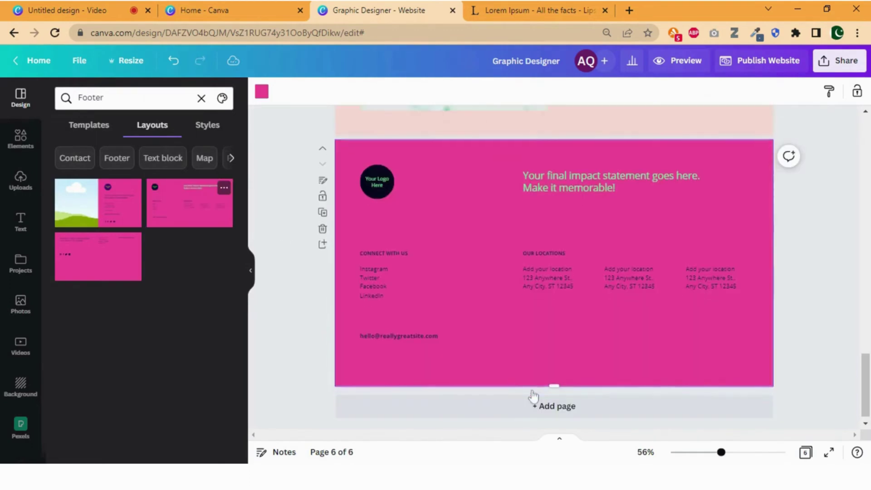
# - Change the new footer page's background to the light pink document color
pyautogui.scroll(3, 512, 336)
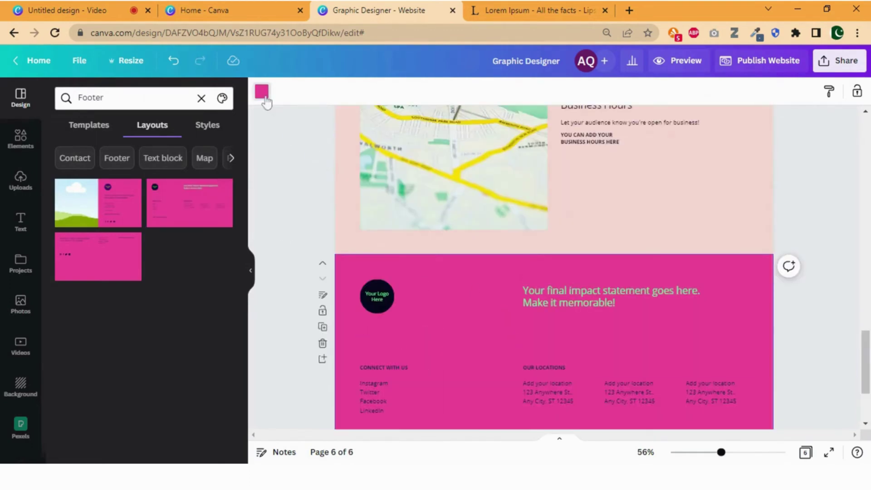
pyautogui.click(264, 96)
pyautogui.click(128, 181)
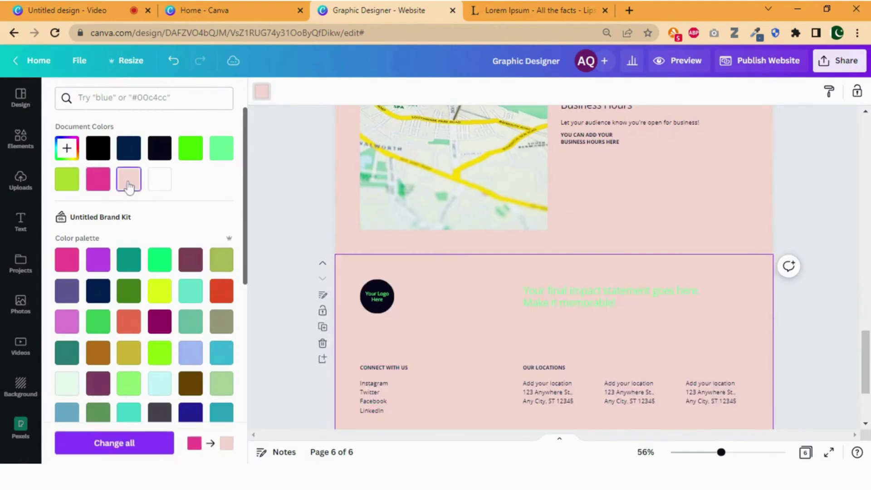
pyautogui.click(291, 217)
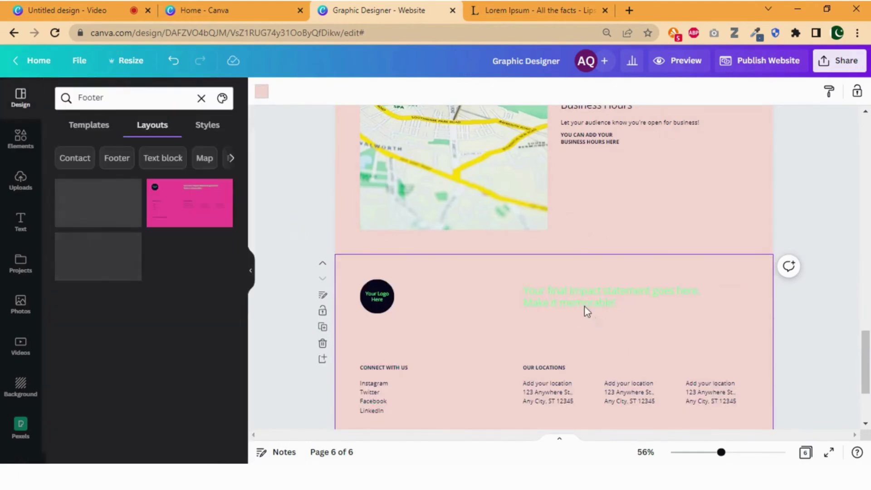
# - Clear the layout search and apply the recently used green style to the first page
pyautogui.scroll(-2, 584, 308)
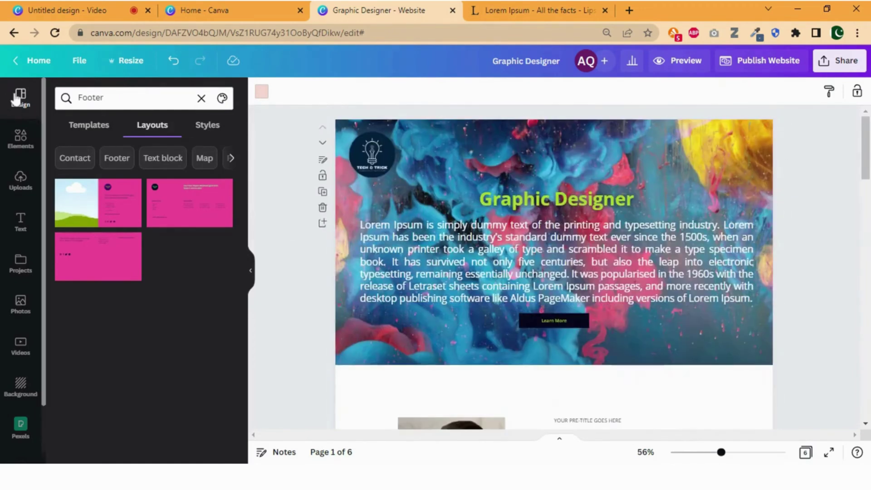
pyautogui.click(201, 99)
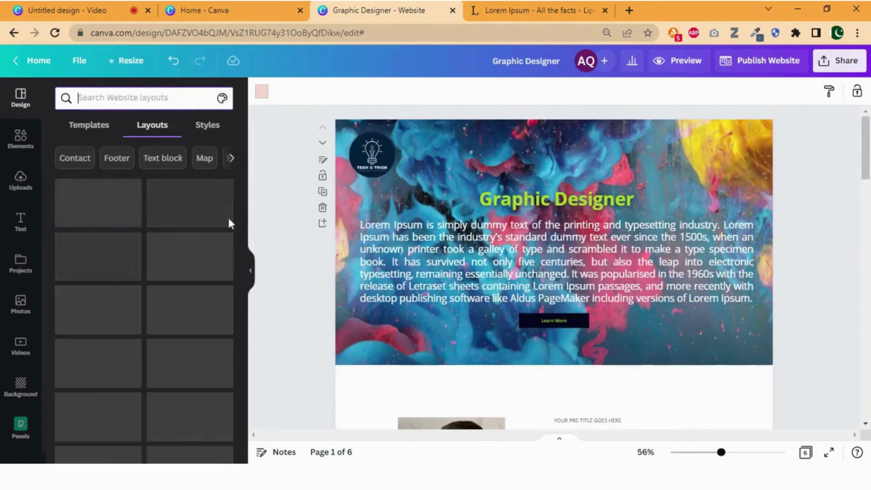
pyautogui.click(207, 129)
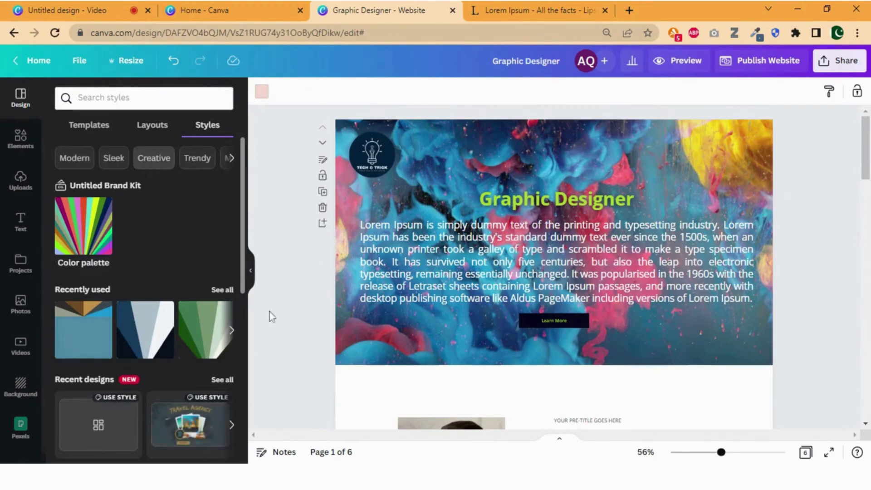
pyautogui.click(203, 333)
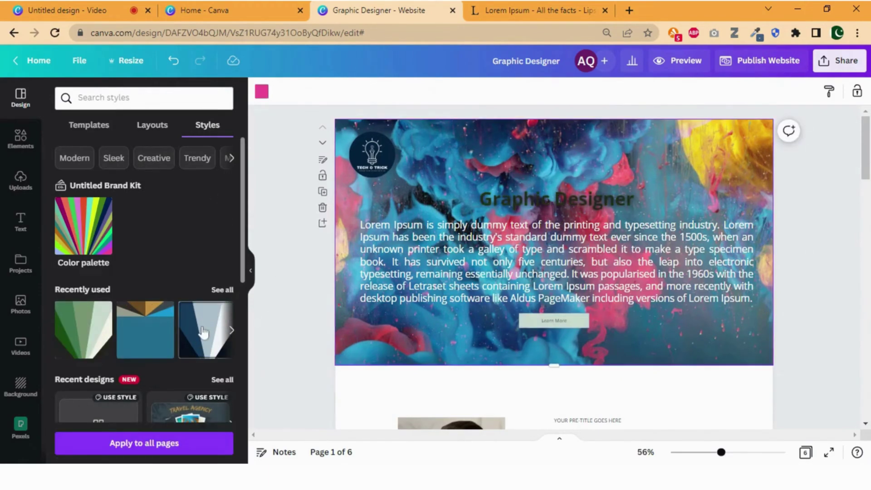
# - Apply the recently used navy-and-white style to the third page with the design gallery
pyautogui.scroll(-5, 440, 350)
pyautogui.scroll(-3, 444, 356)
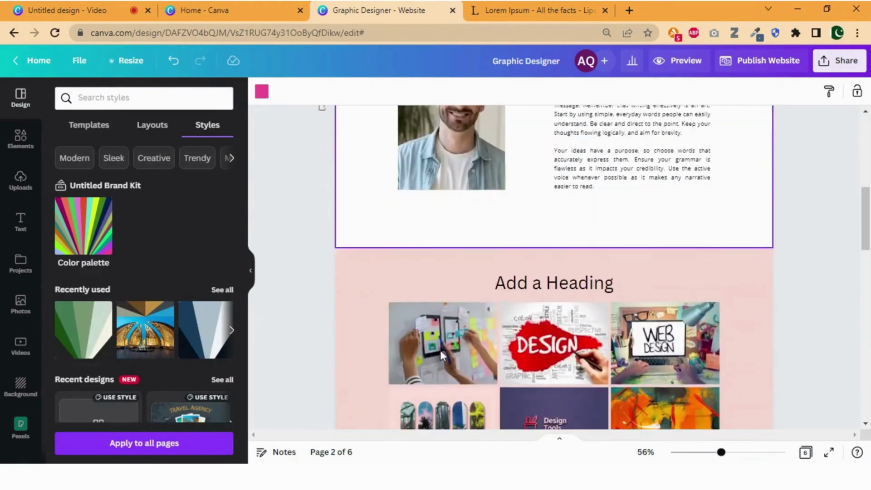
pyautogui.click(206, 324)
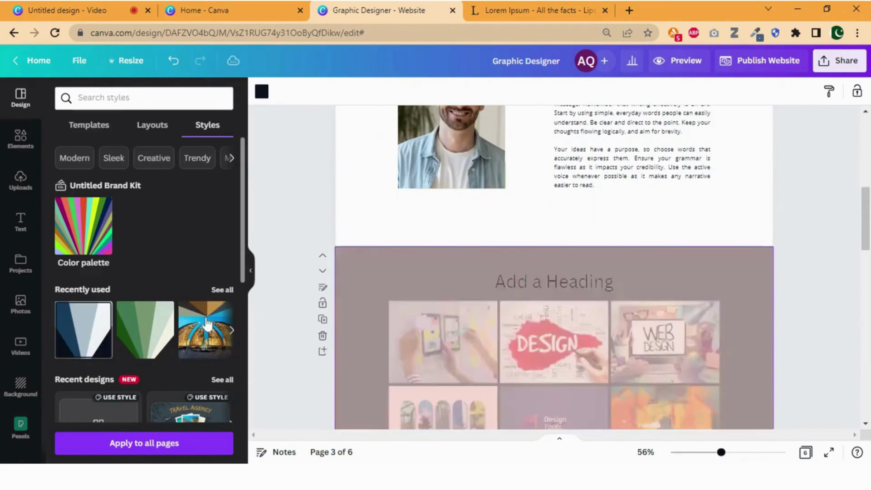
# - Apply the same navy-and-white style to the map page and the footer page
pyautogui.scroll(-10, 371, 323)
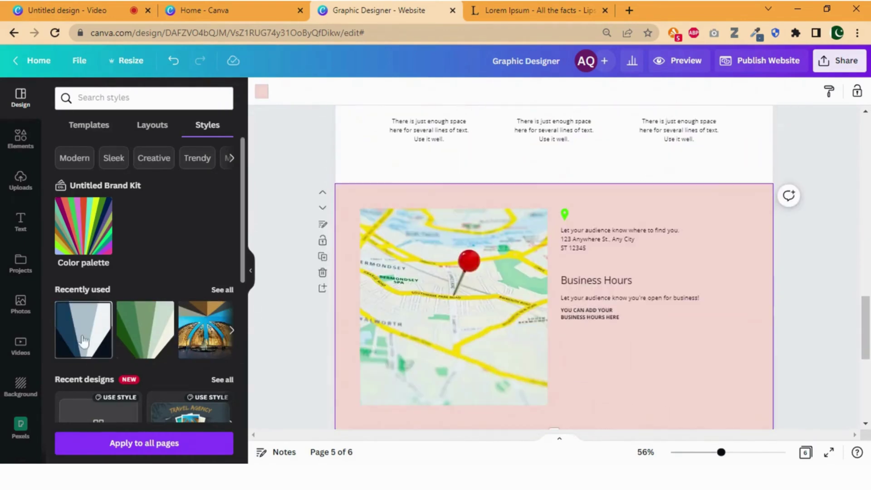
pyautogui.click(83, 341)
pyautogui.scroll(-5, 356, 334)
pyautogui.click(472, 336)
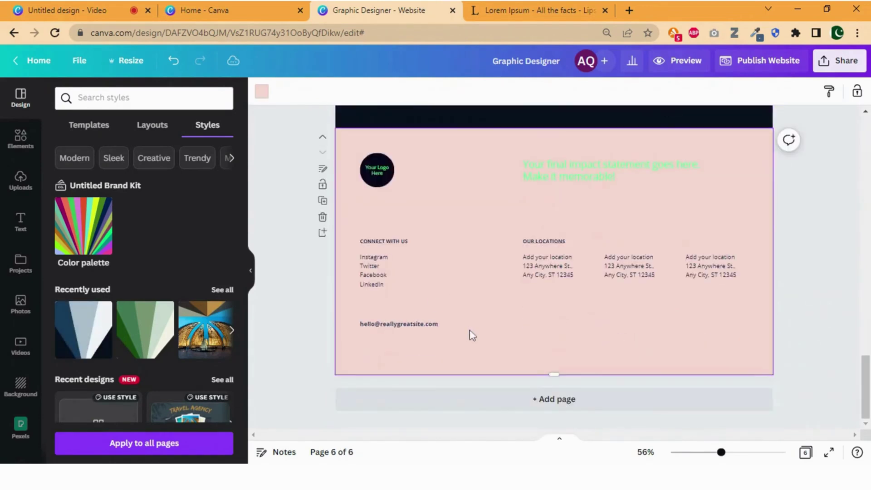
pyautogui.click(73, 338)
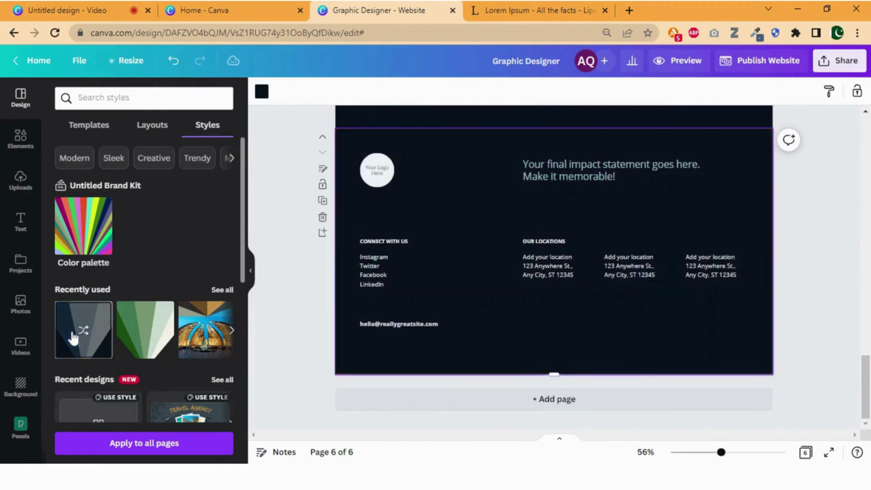
# - Delete the "Your Logo Here" placeholder from the footer page
pyautogui.scroll(1, 556, 379)
pyautogui.scroll(4, 552, 376)
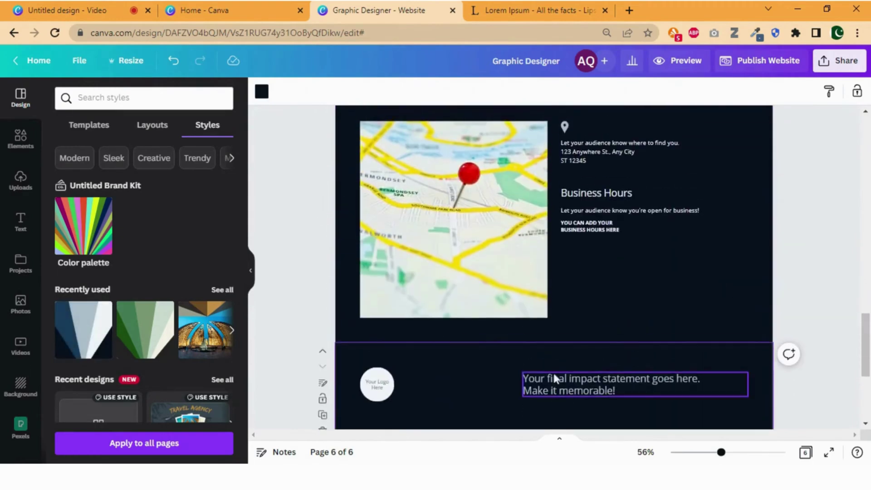
pyautogui.scroll(-3, 381, 299)
pyautogui.click(373, 255)
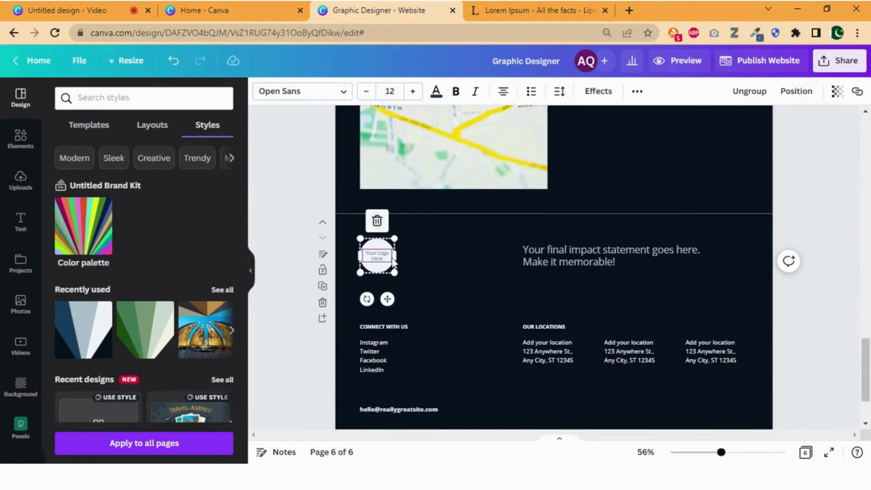
pyautogui.click(414, 273)
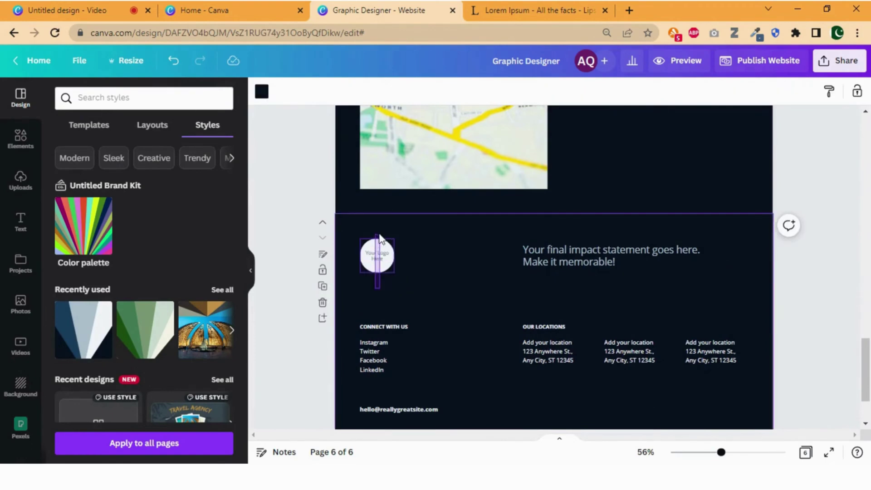
pyautogui.click(377, 251)
pyautogui.click(377, 209)
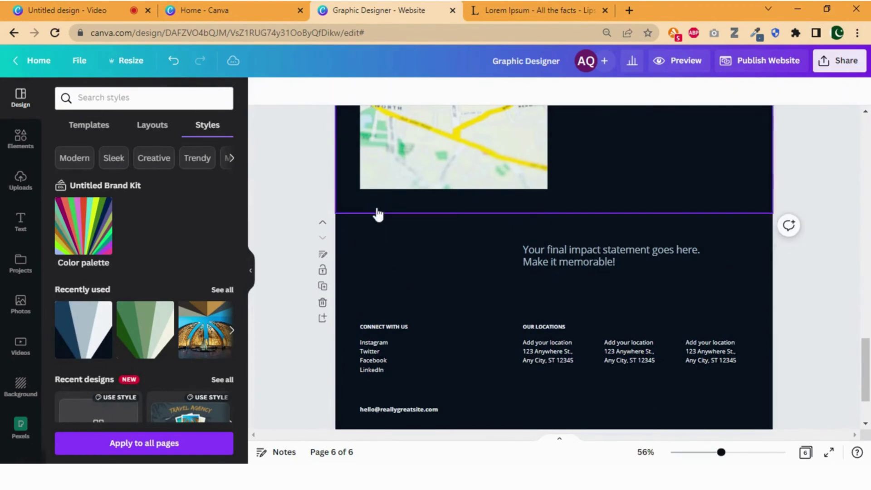
# - Copy the round light-bulb logo from the first page and paste it onto the footer page
pyautogui.scroll(20, 459, 270)
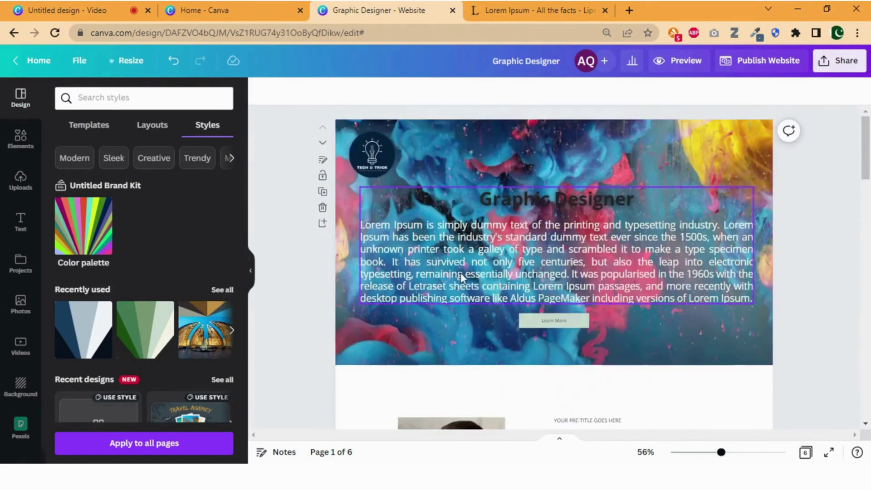
pyautogui.click(383, 154)
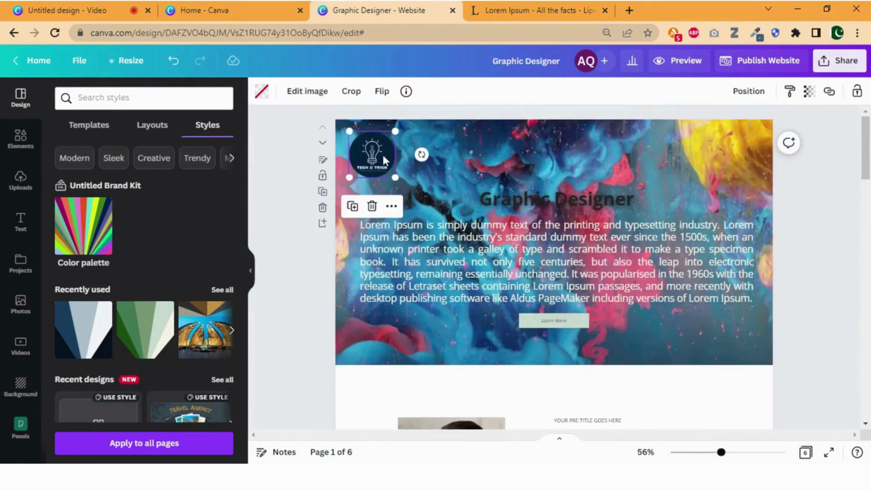
pyautogui.scroll(-20, 382, 154)
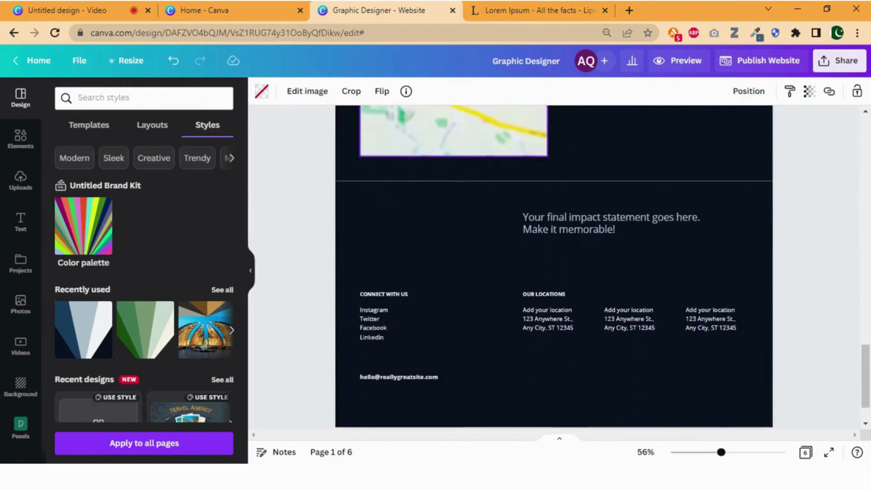
pyautogui.click(388, 235)
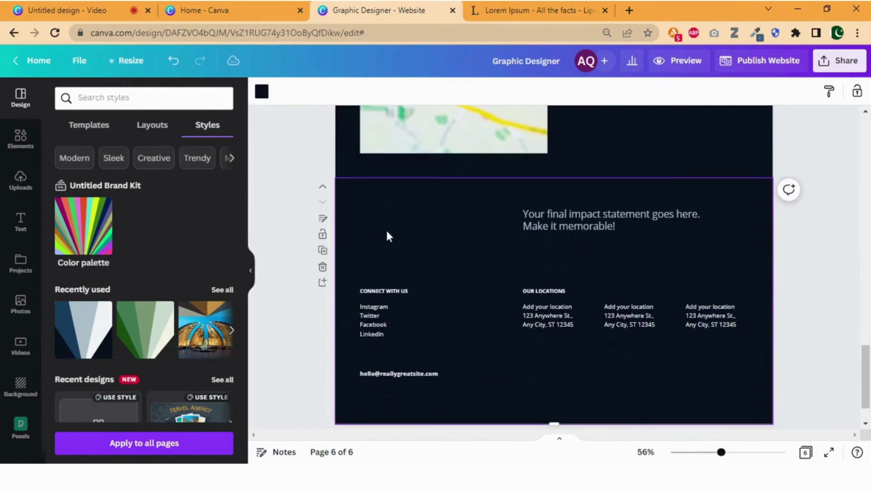
pyautogui.hotkey('ctrl', 'v')
pyautogui.click(427, 236)
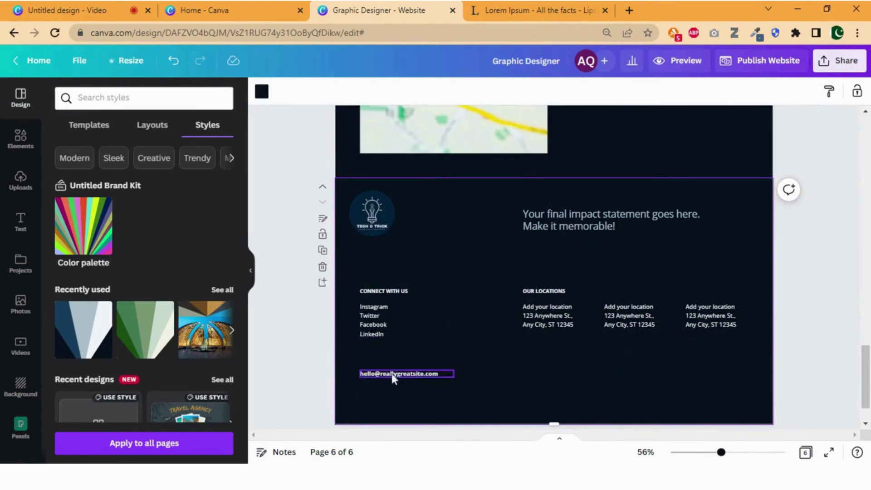
pyautogui.scroll(-1, 600, 326)
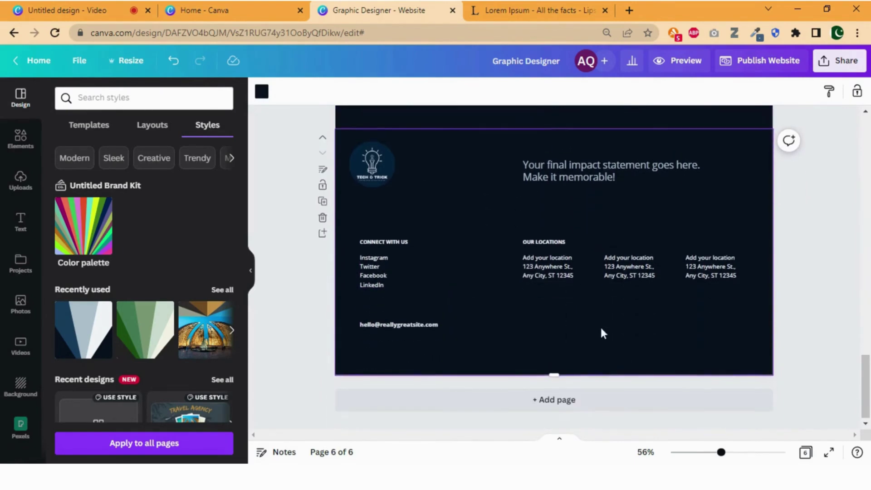
pyautogui.scroll(10, 600, 325)
pyautogui.scroll(20, 492, 168)
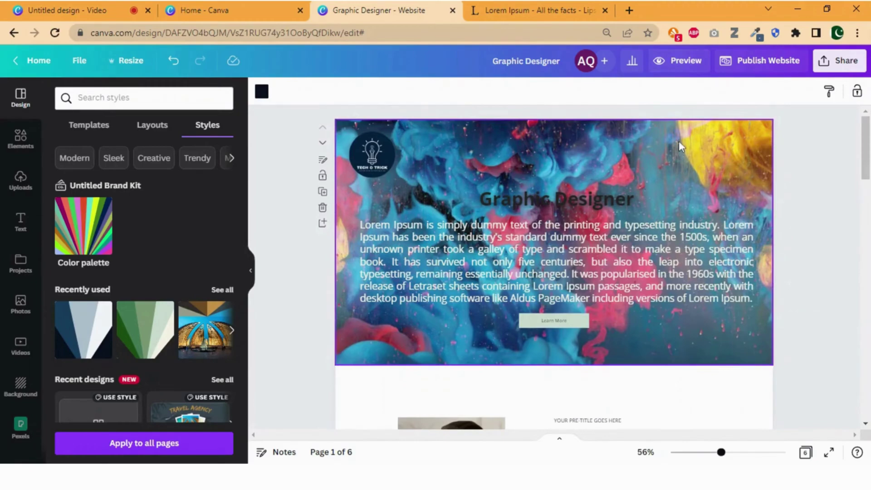
pyautogui.scroll(-6, 583, 242)
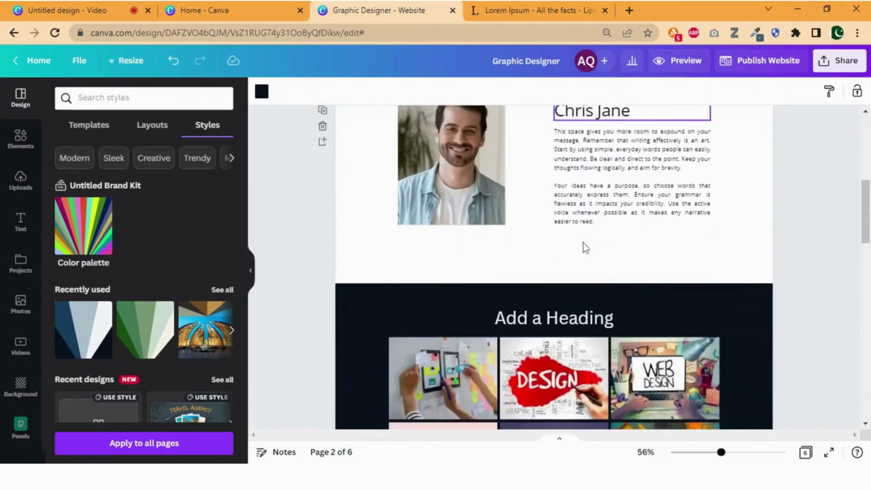
# - Replace the placeholder heading above the design images on the third page with "Gallery"
pyautogui.scroll(-3, 584, 243)
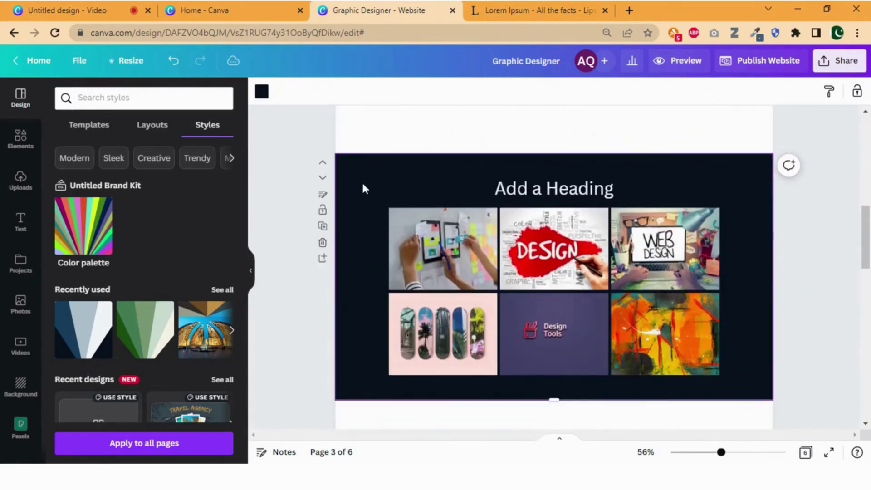
pyautogui.click(536, 192)
pyautogui.click(536, 192)
pyautogui.tripleClick(536, 192)
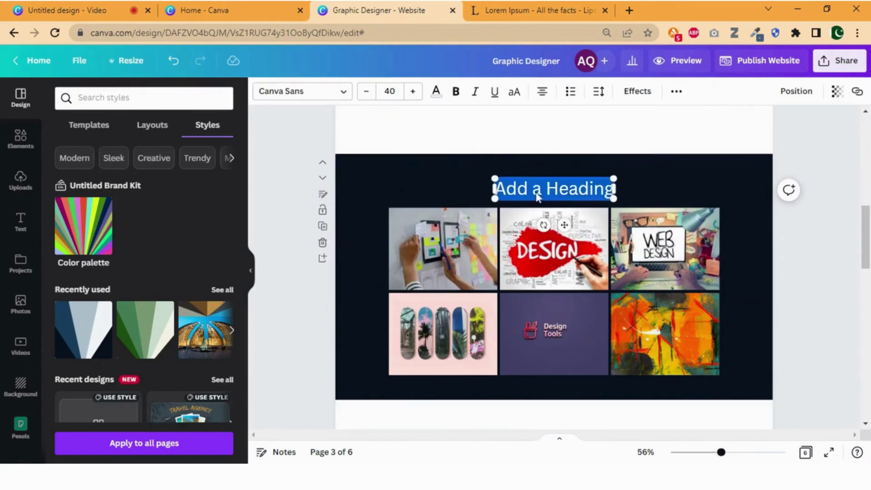
pyautogui.write('Gall')
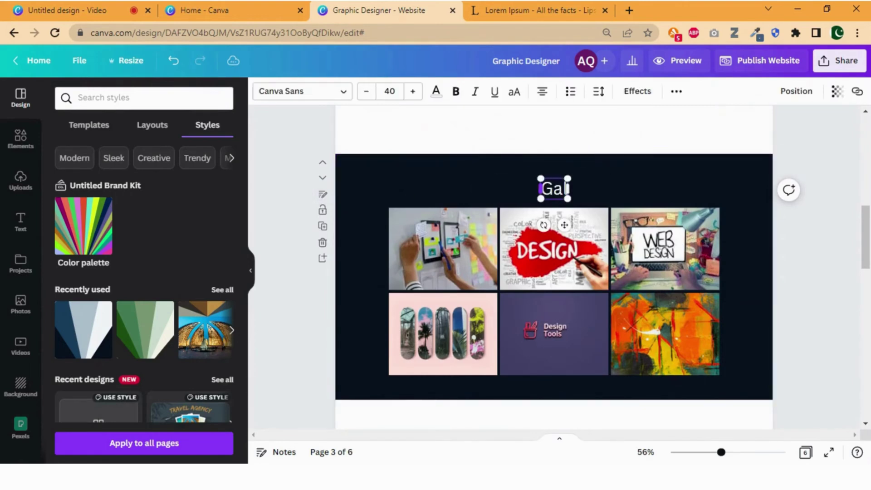
pyautogui.write('ery')
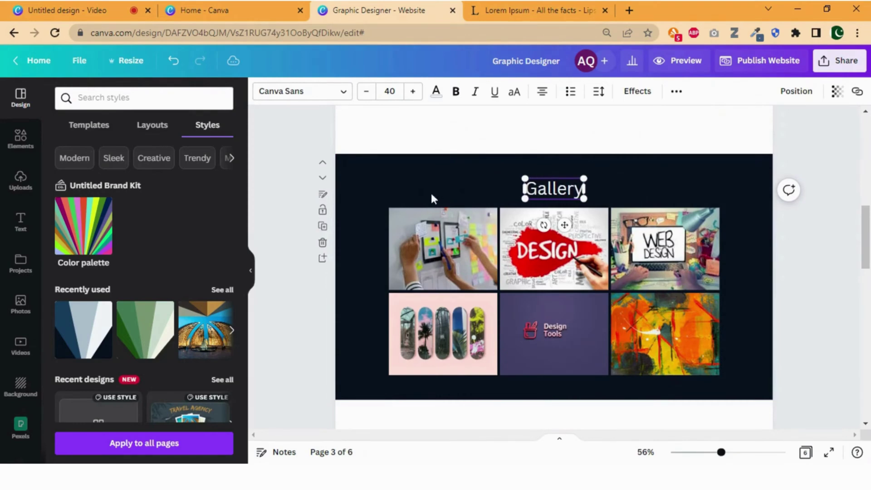
pyautogui.click(428, 190)
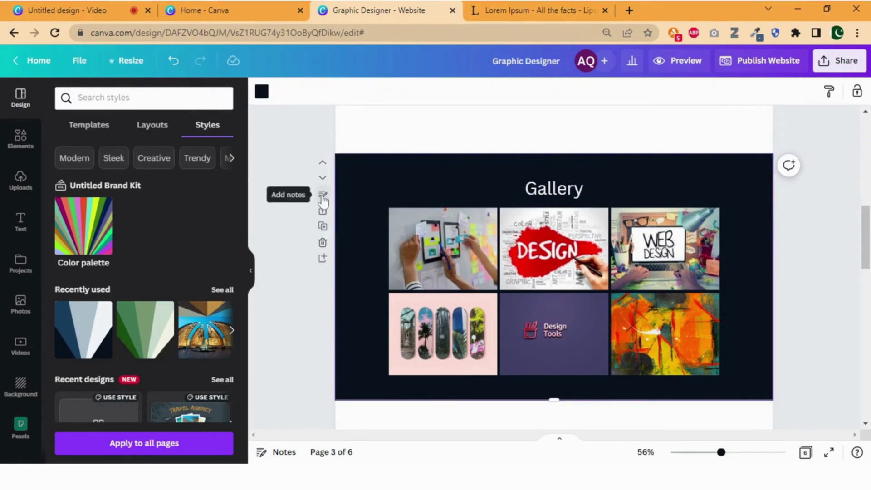
# - Give the third page the title "Gallery" and the client testimonials page the title "Clients"
pyautogui.click(323, 196)
pyautogui.click(115, 91)
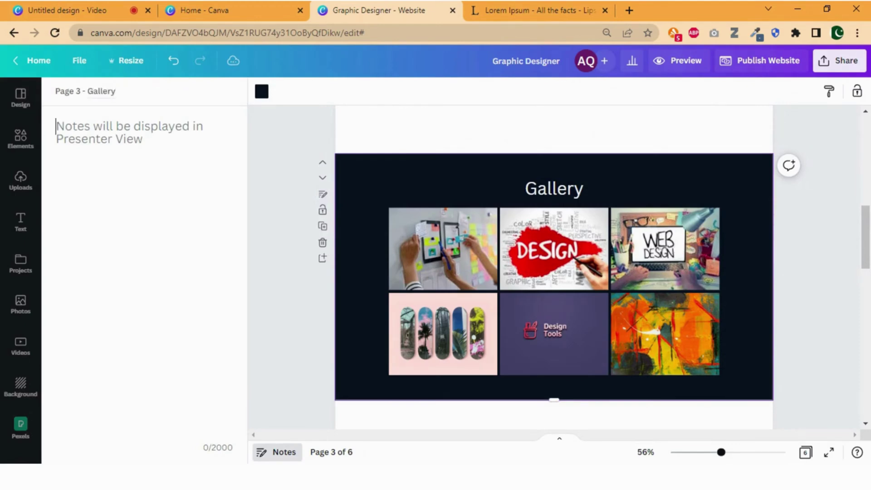
pyautogui.scroll(-5, 327, 272)
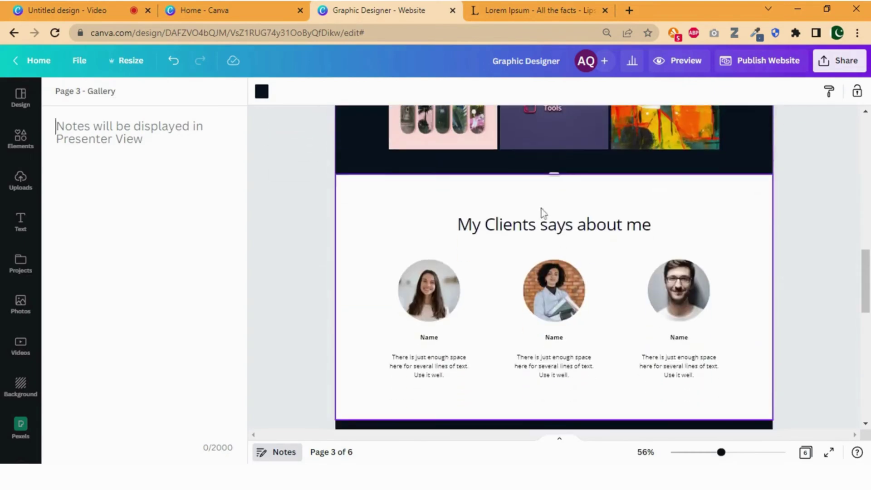
pyautogui.click(417, 231)
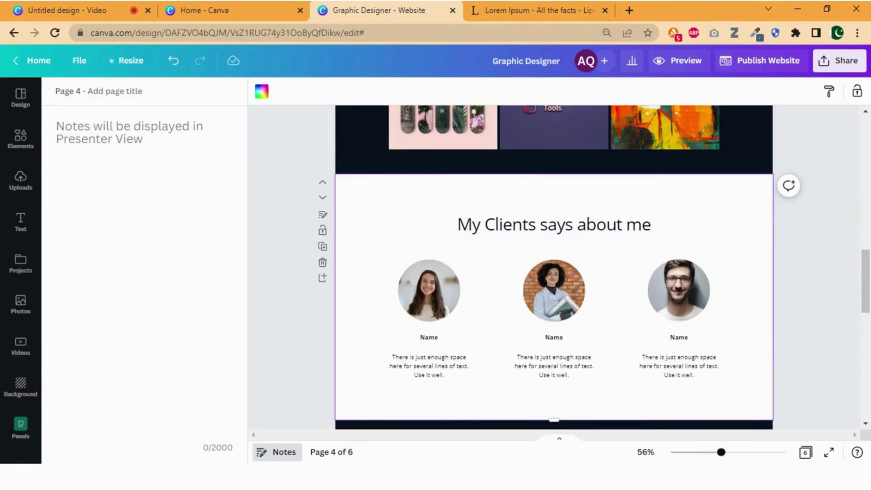
pyautogui.click(114, 91)
# - Move the address and business-hours block down on the map page and place a white "Find Us" heading above it
pyautogui.scroll(-6, 382, 234)
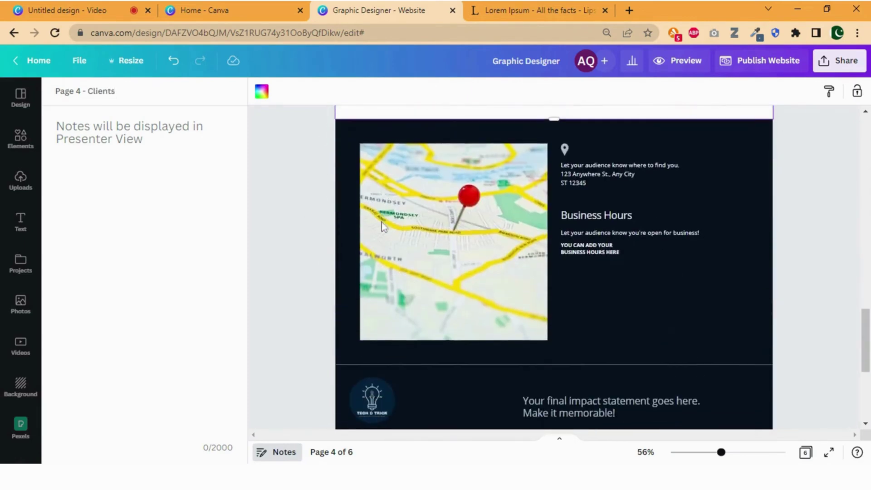
pyautogui.scroll(2, 382, 227)
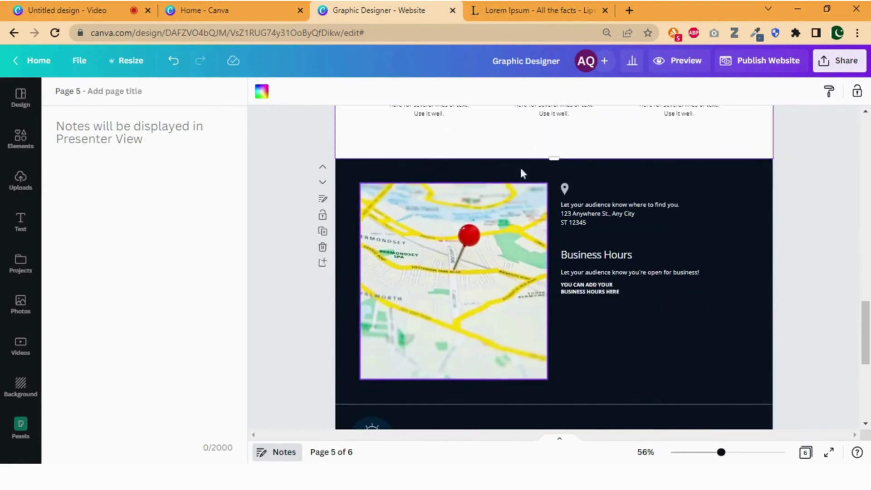
pyautogui.moveTo(598, 320); pyautogui.dragTo(569, 186)
pyautogui.press('Escape')
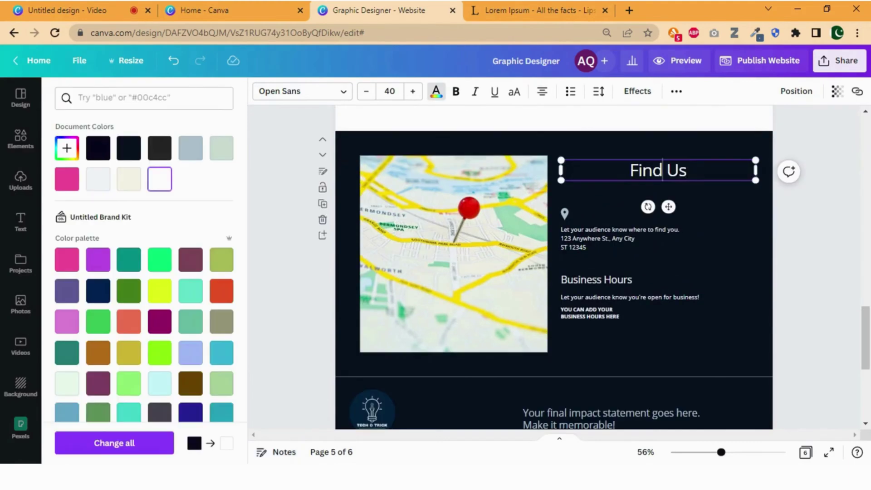
# - Change the map page's heading to "Contact Us"
pyautogui.hotkey('shift', 'Left')
pyautogui.hotkey('shift', 'Left')
pyautogui.hotkey('shift', 'Left')
pyautogui.hotkey('shift', 'Left')
pyautogui.write('Conta')
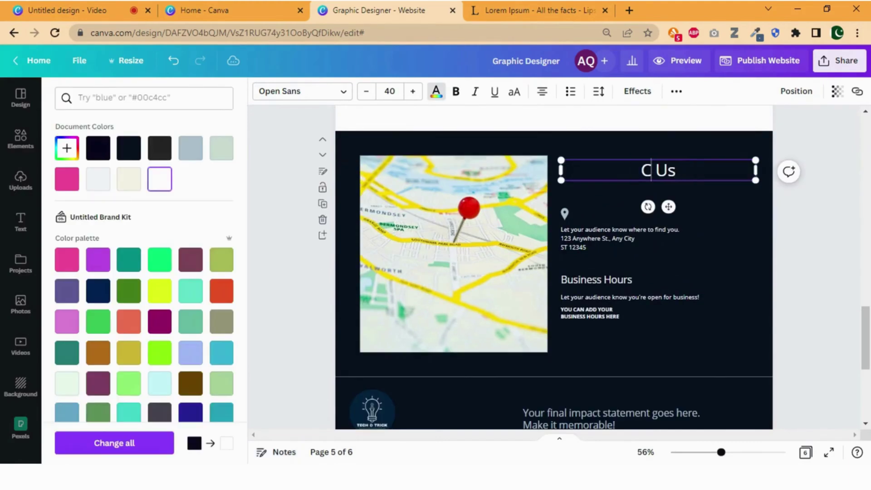
pyautogui.write('ct')
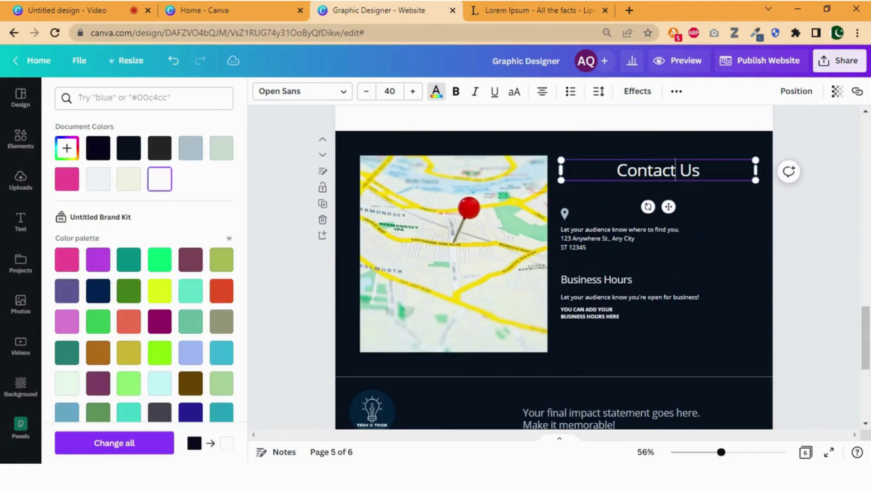
pyautogui.press('Escape')
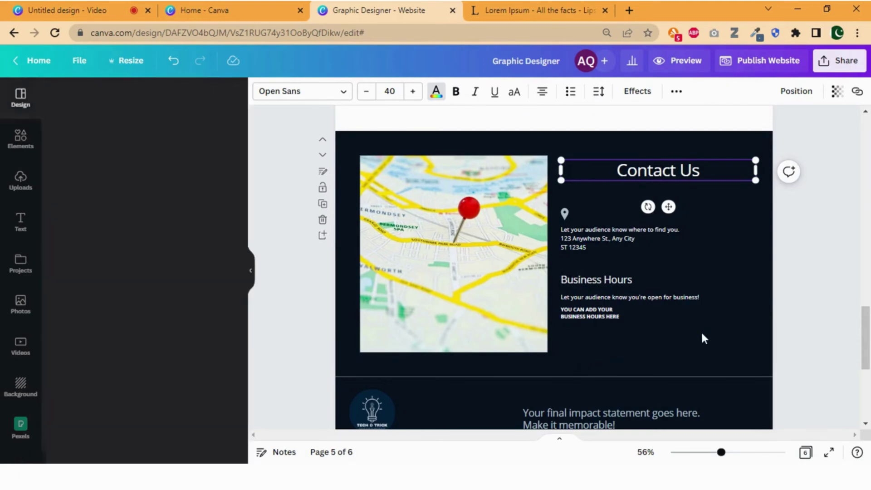
# - Give the map page the title "Contact"
pyautogui.scroll(-2, 701, 338)
pyautogui.scroll(3, 527, 330)
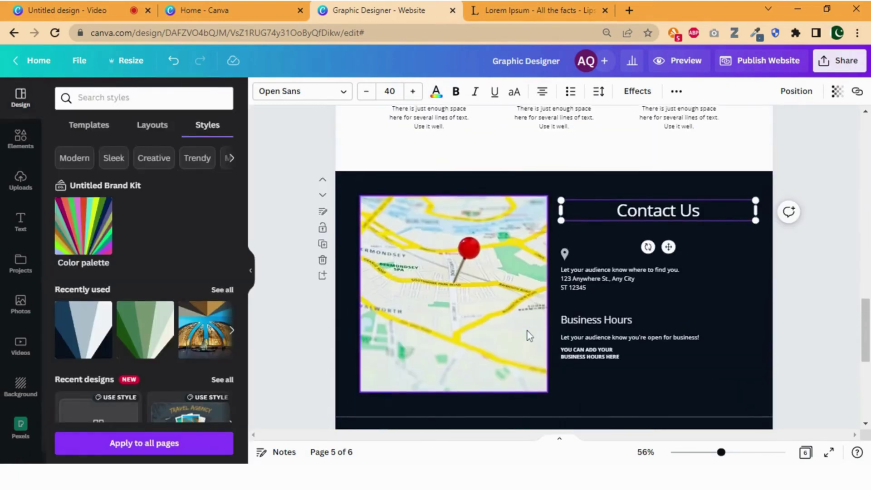
pyautogui.click(322, 216)
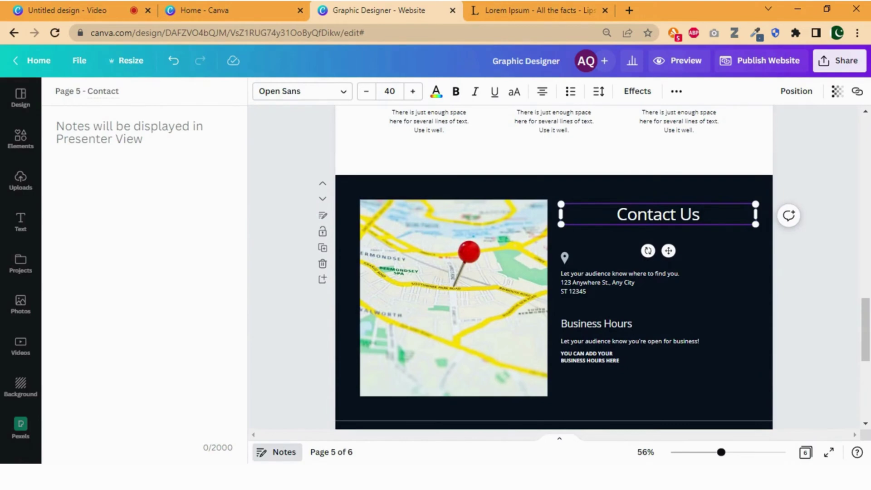
# - Preview the website from its first page and examine every section down to the footer
pyautogui.press('Home')
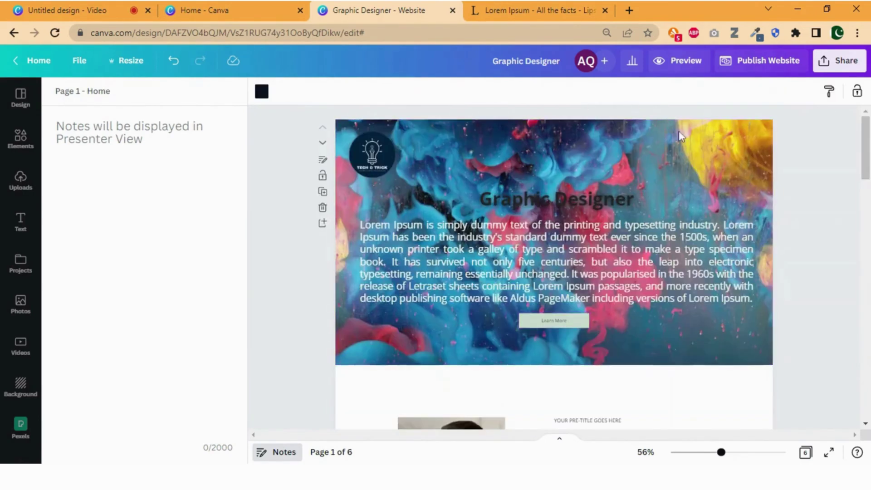
pyautogui.click(686, 61)
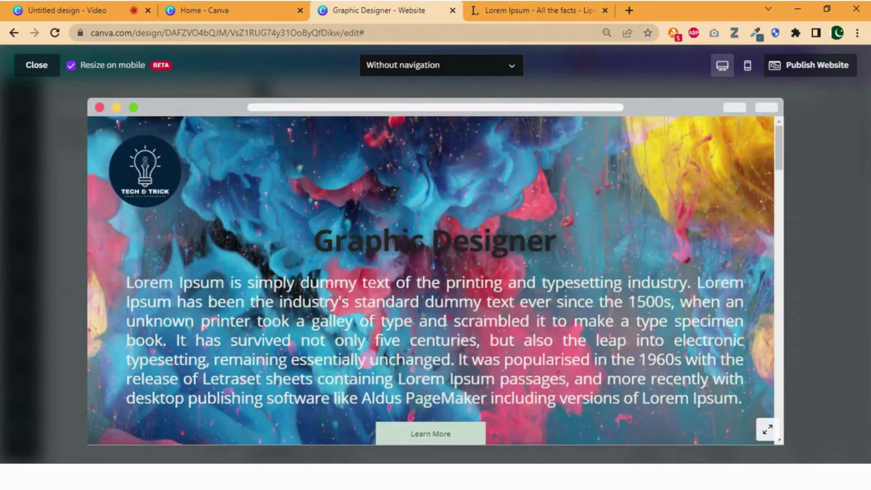
pyautogui.scroll(-3, 431, 281)
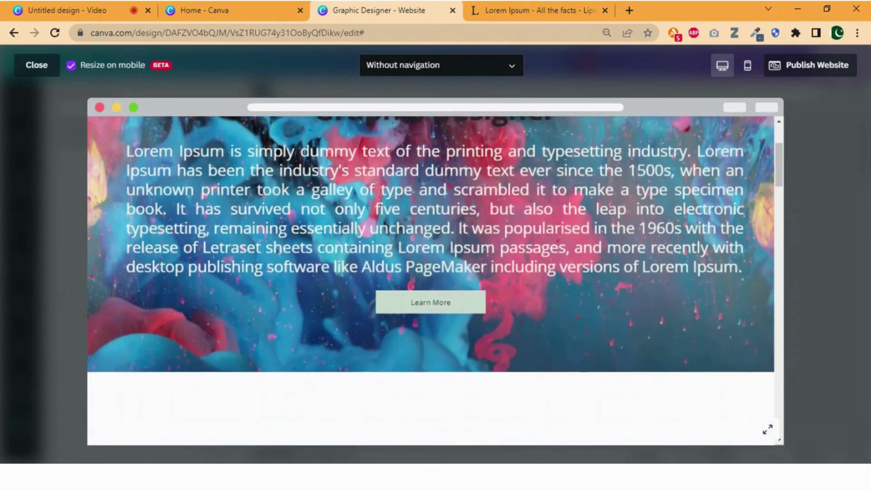
pyautogui.scroll(-8, 431, 281)
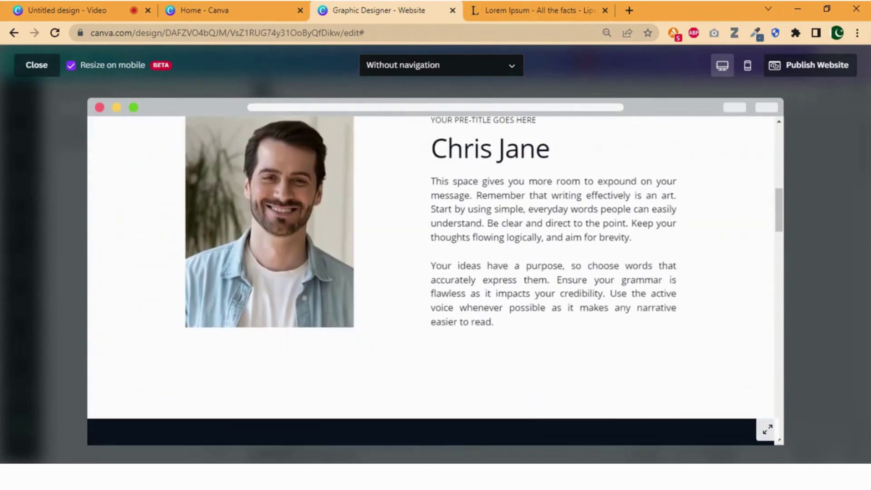
pyautogui.scroll(-6, 431, 282)
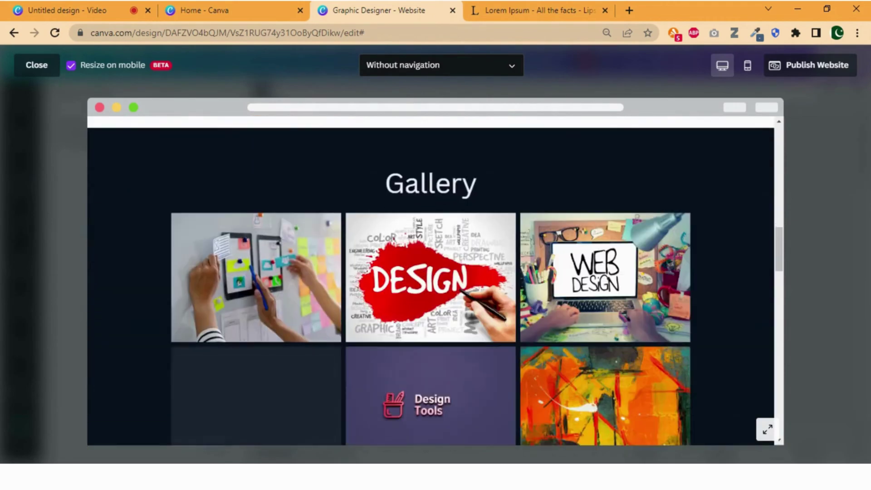
pyautogui.scroll(-4, 431, 281)
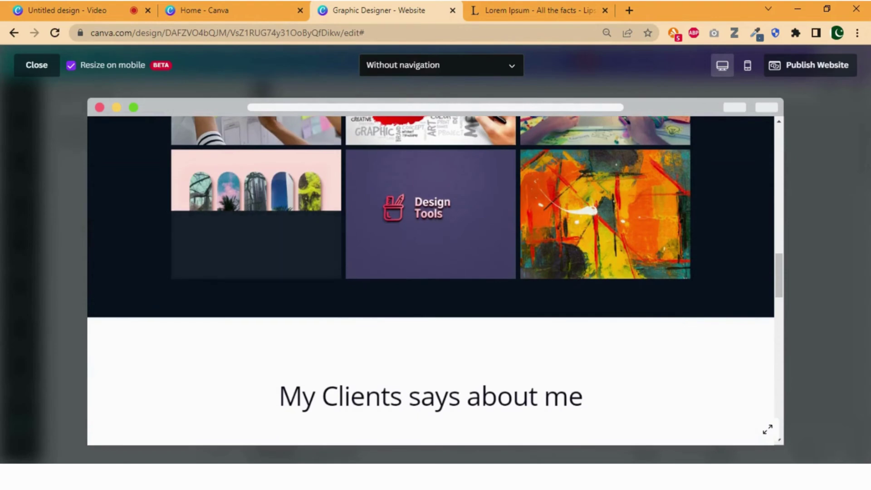
pyautogui.scroll(-5, 431, 282)
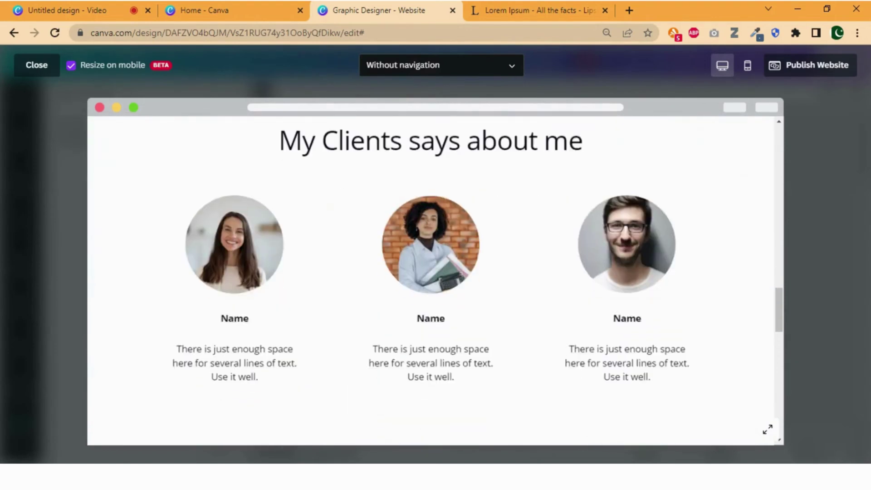
pyautogui.scroll(-2, 431, 281)
pyautogui.scroll(3, 431, 281)
pyautogui.scroll(-3, 431, 282)
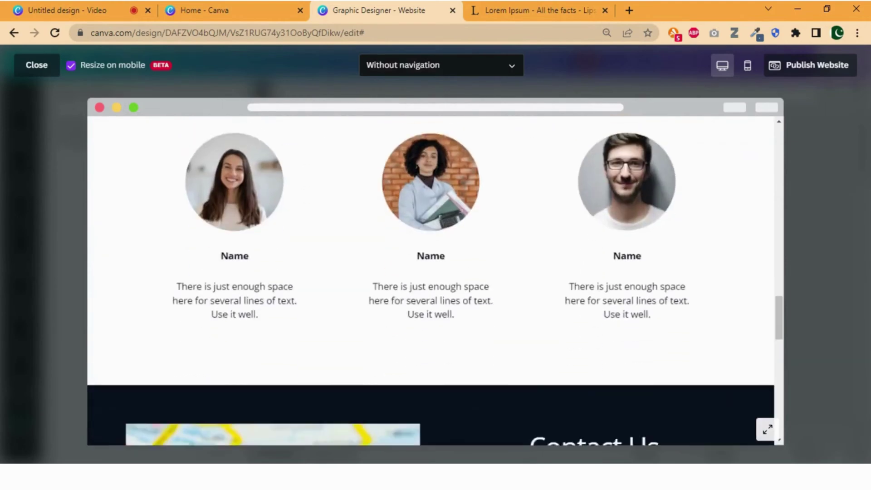
pyautogui.scroll(-6, 431, 281)
pyautogui.scroll(-8, 431, 281)
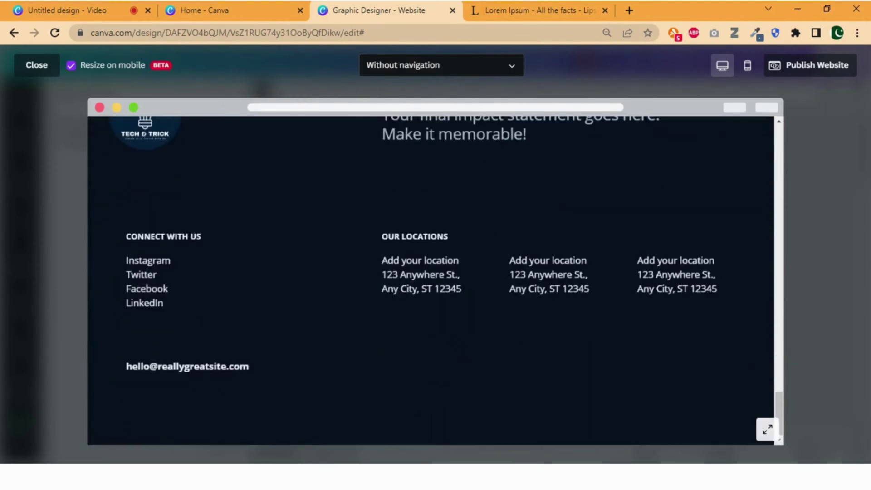
pyautogui.scroll(5, 431, 281)
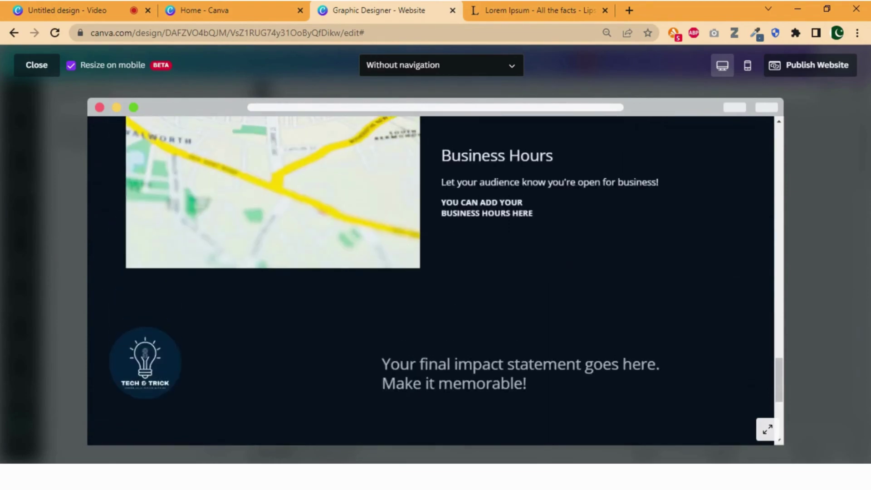
pyautogui.scroll(-5, 431, 281)
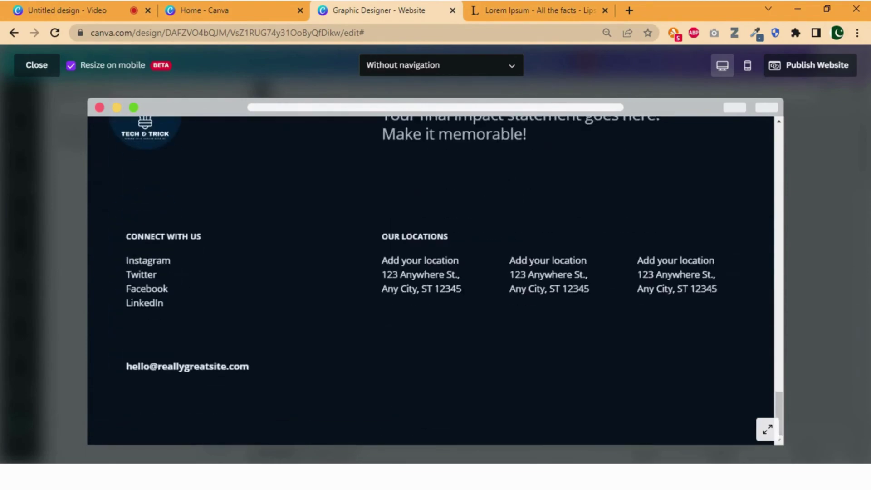
pyautogui.scroll(10, 661, 351)
pyautogui.scroll(10, 550, 217)
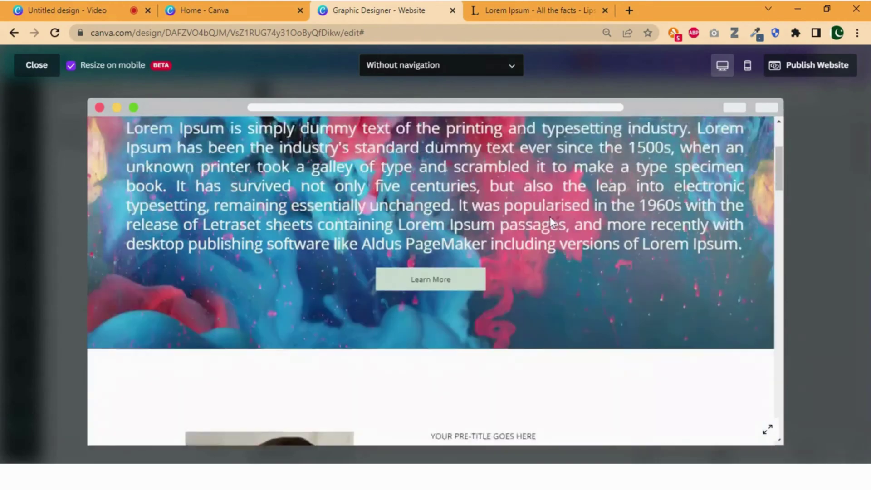
# - Set the preview to "With navigation" and test the About Me, Gallery, Clients and Contact links
pyautogui.click(511, 69)
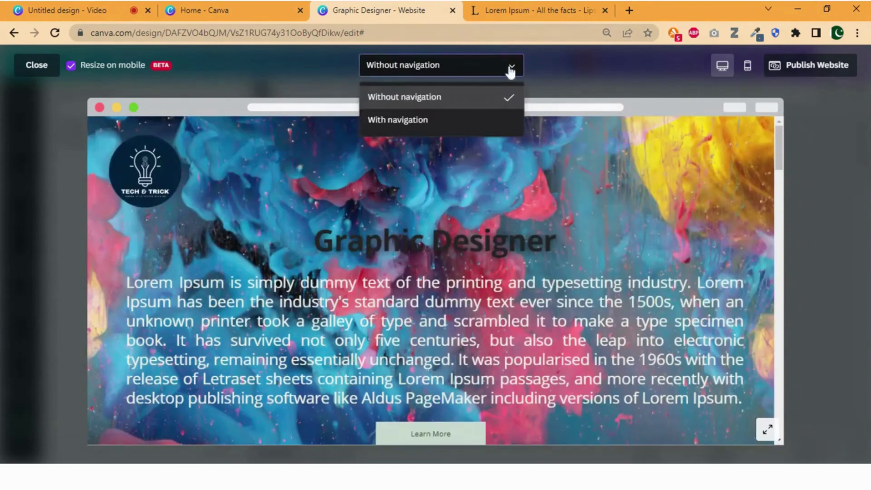
pyautogui.click(428, 121)
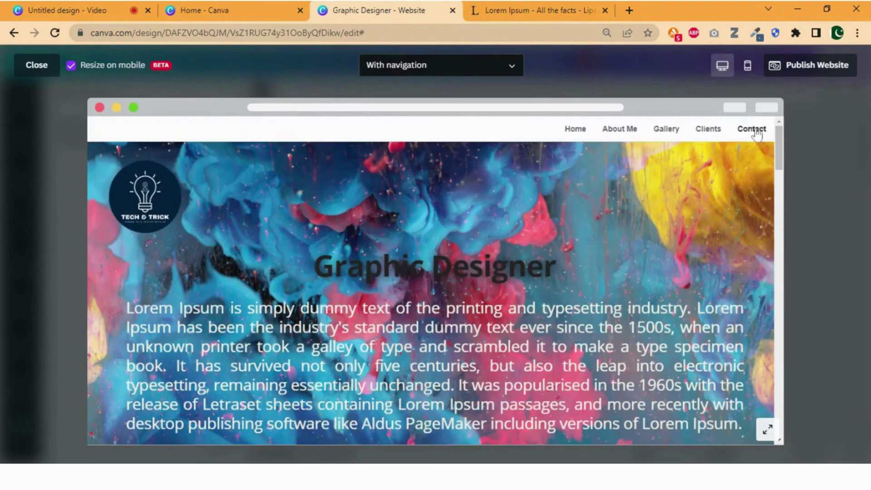
pyautogui.click(620, 132)
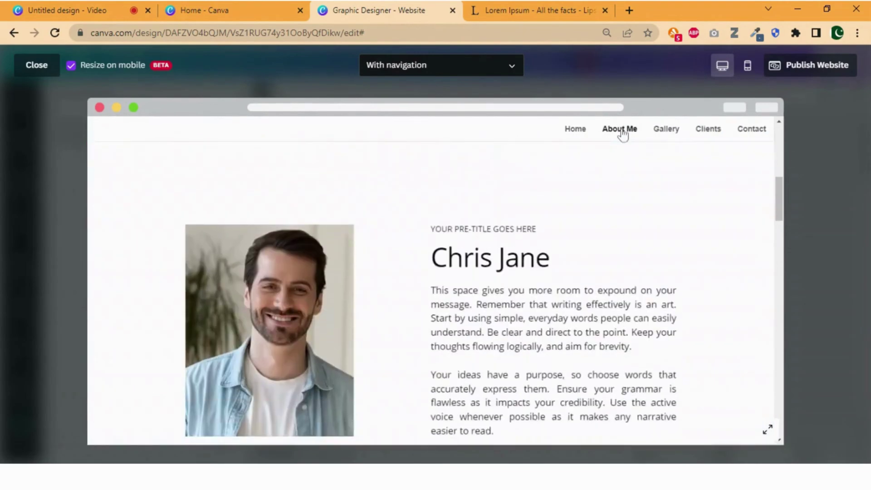
pyautogui.click(667, 132)
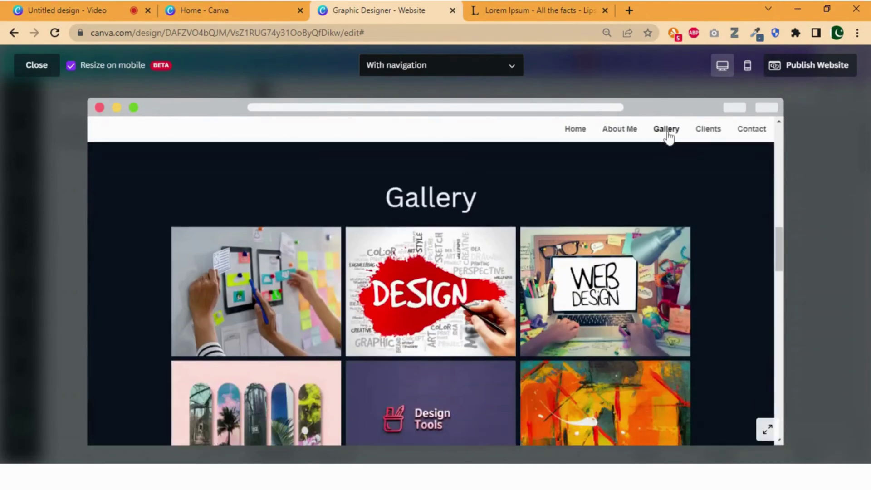
pyautogui.click(709, 131)
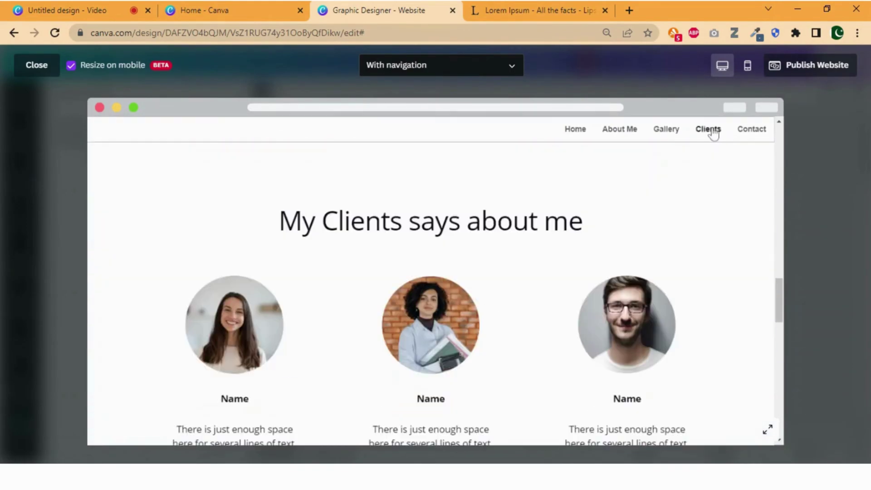
pyautogui.click(752, 130)
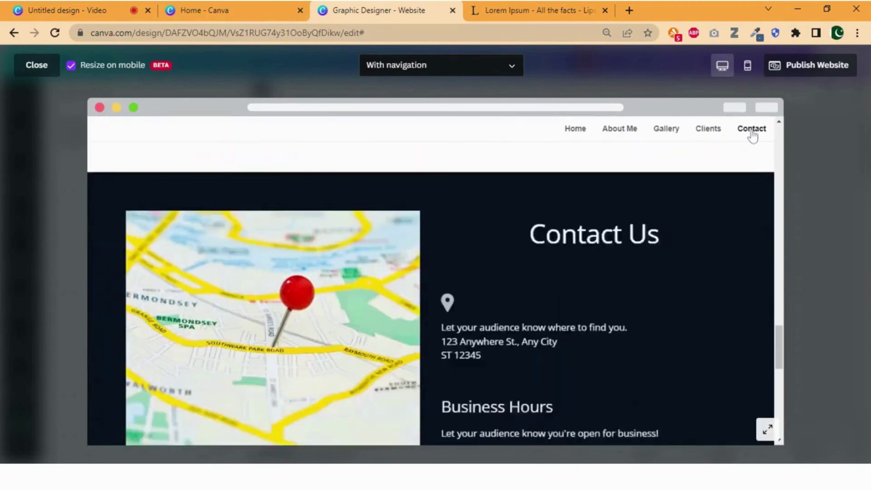
pyautogui.scroll(-3, 653, 280)
pyautogui.scroll(-4, 652, 280)
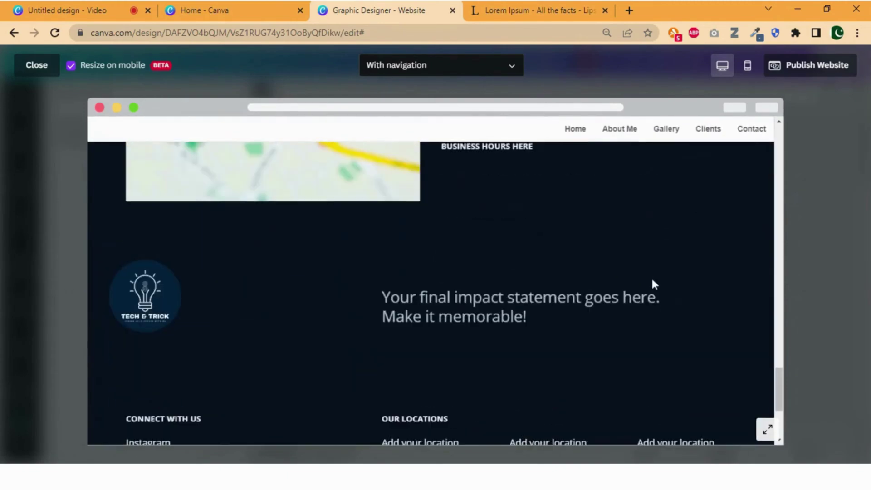
# - Preview the website in the mobile view, examine every section down to the footer, and close the preview
pyautogui.scroll(15, 652, 280)
pyautogui.scroll(8, 652, 280)
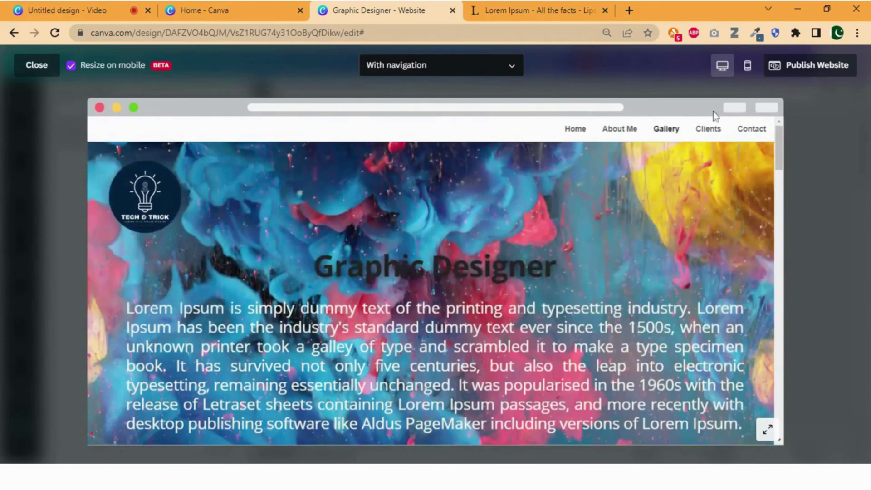
pyautogui.click(748, 65)
pyautogui.scroll(-6, 432, 273)
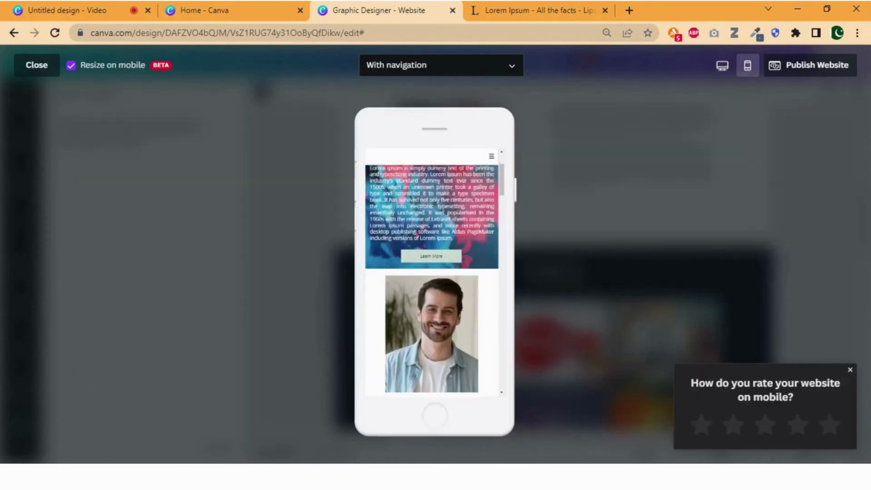
pyautogui.scroll(-4, 431, 282)
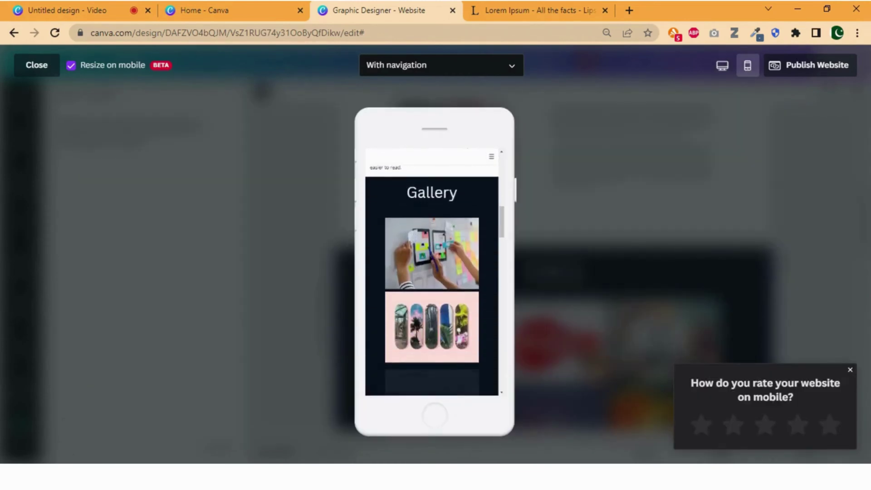
pyautogui.scroll(-6, 432, 272)
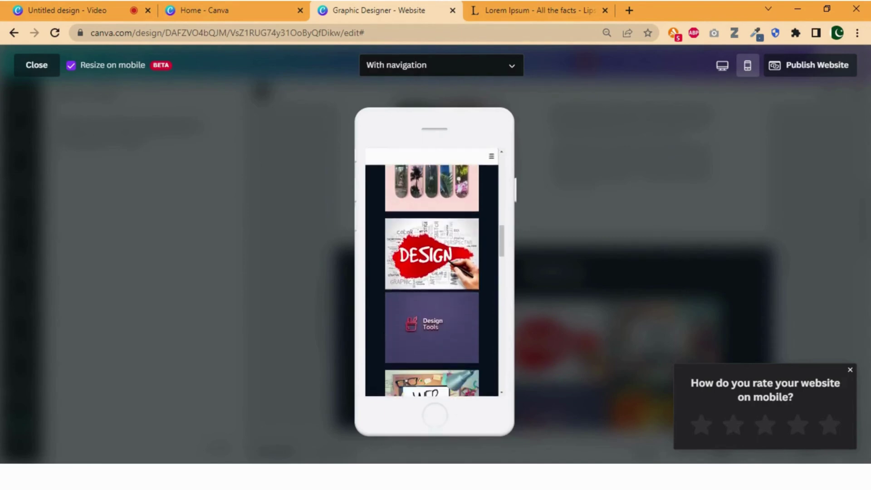
pyautogui.scroll(-8, 432, 272)
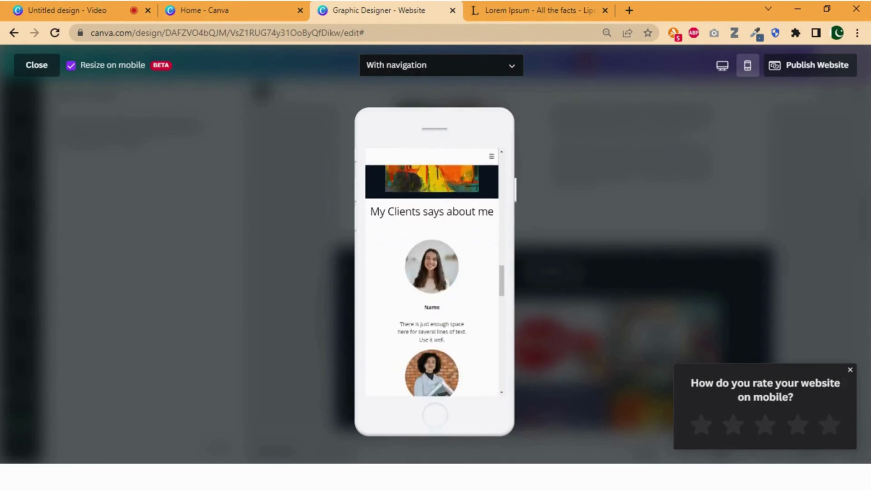
pyautogui.scroll(-10, 432, 272)
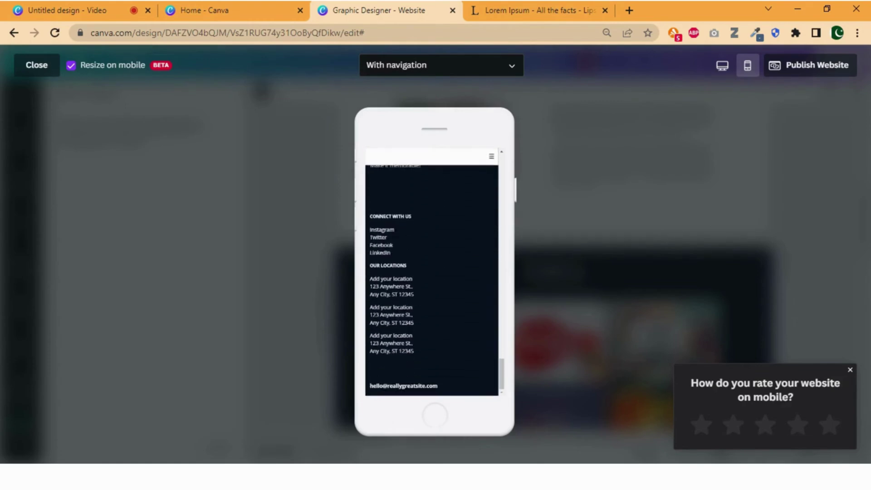
pyautogui.scroll(20, 432, 272)
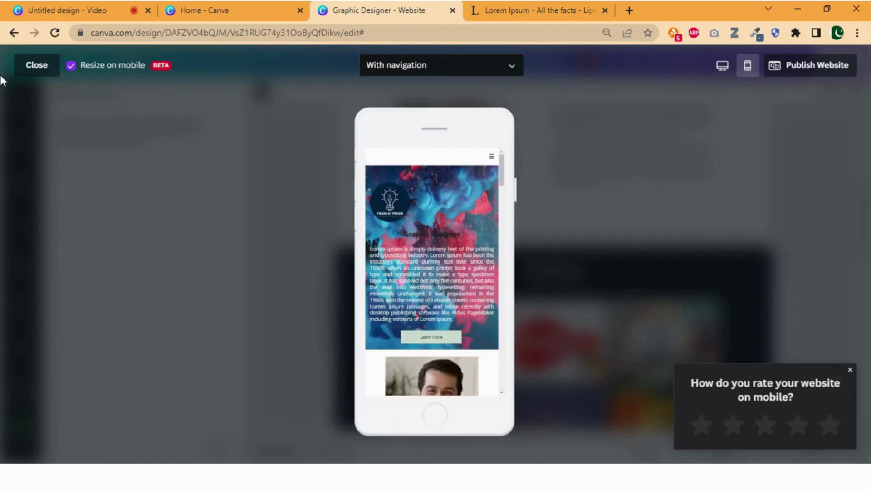
pyautogui.click(35, 64)
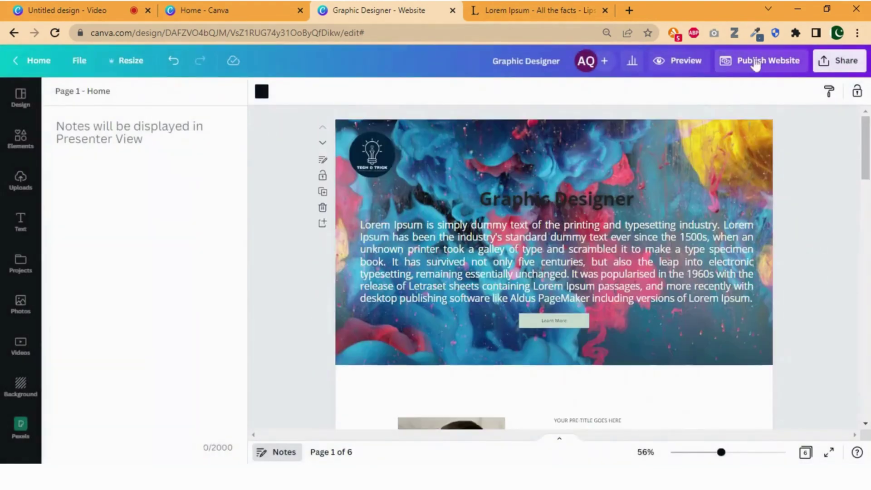
# - Publish the website to a free Canva domain using the "With navigation" layout
pyautogui.click(766, 68)
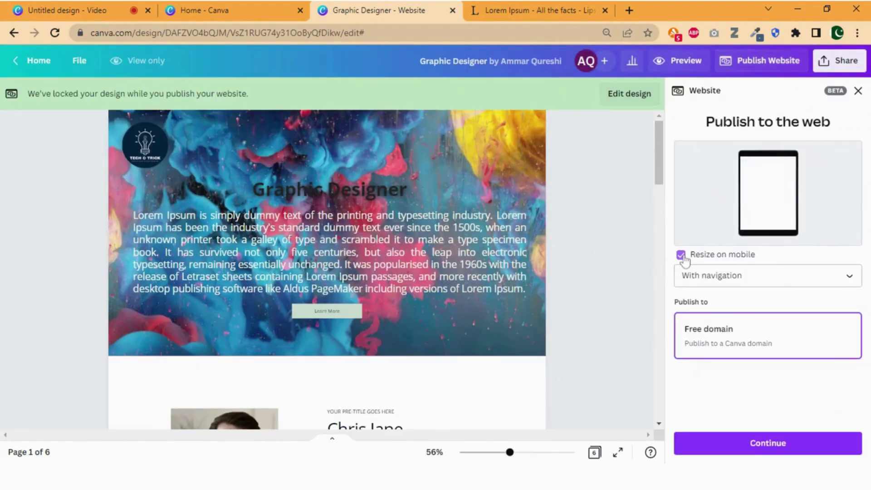
pyautogui.click(836, 283)
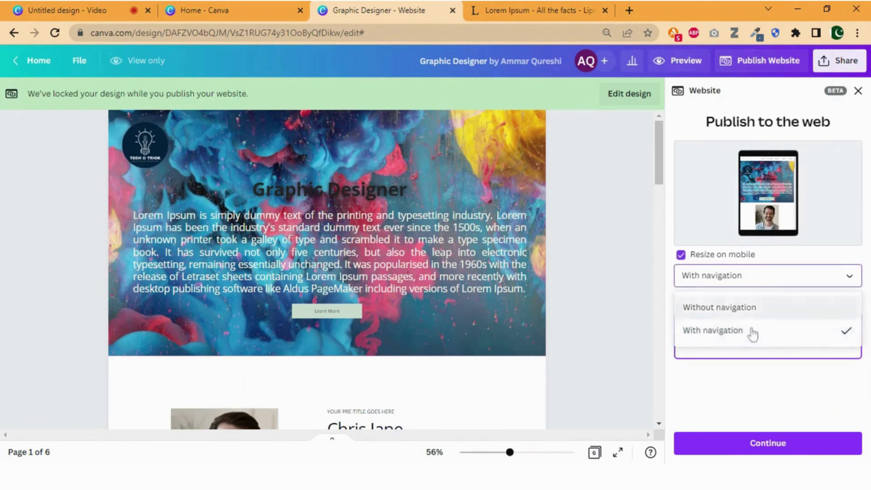
pyautogui.click(723, 331)
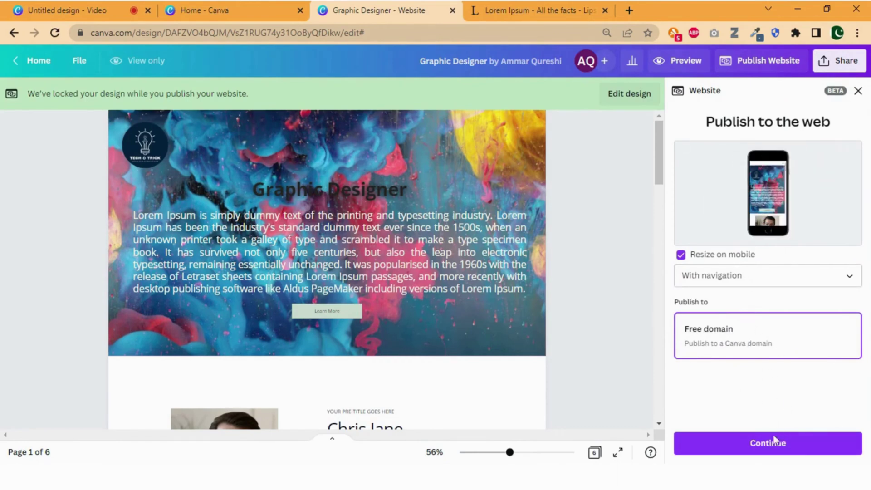
pyautogui.click(773, 450)
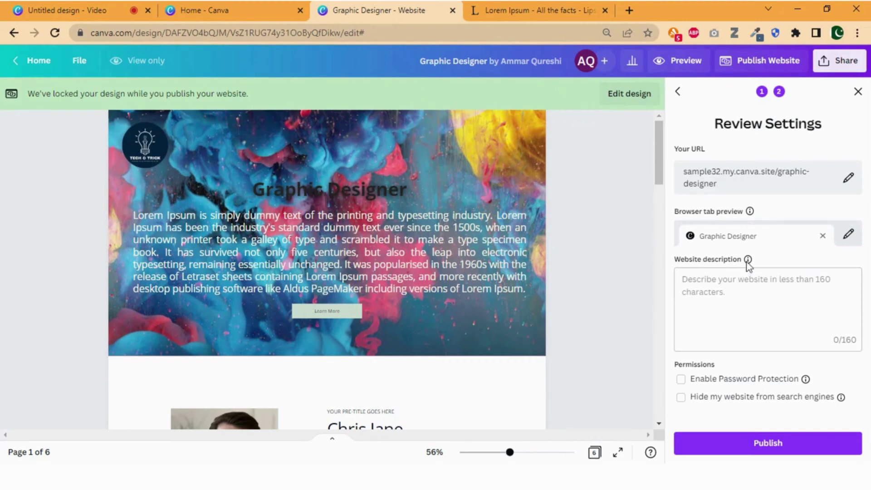
pyautogui.click(776, 450)
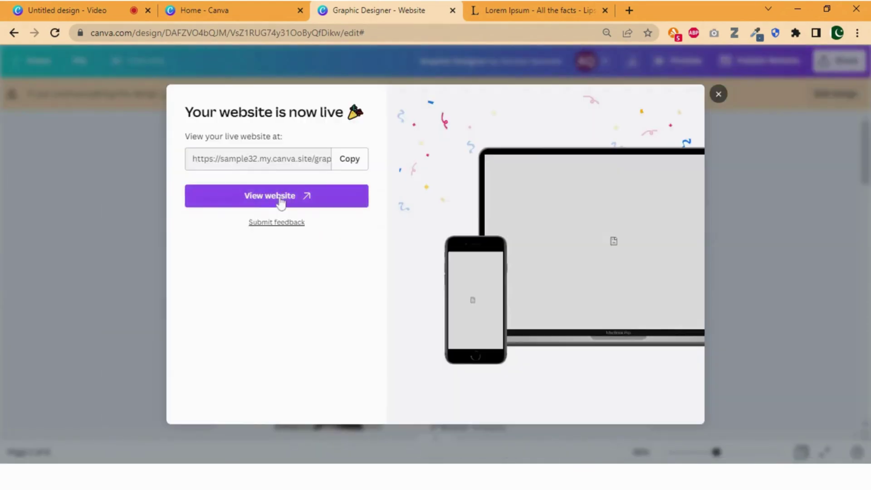
# - Open the live website and examine every section from the Graphic Designer banner down to the footer
pyautogui.click(280, 200)
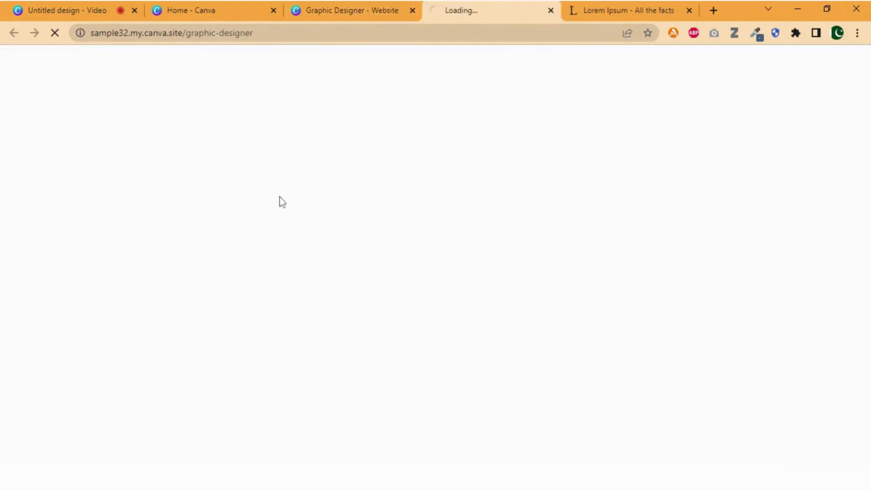
pyautogui.scroll(-8, 282, 202)
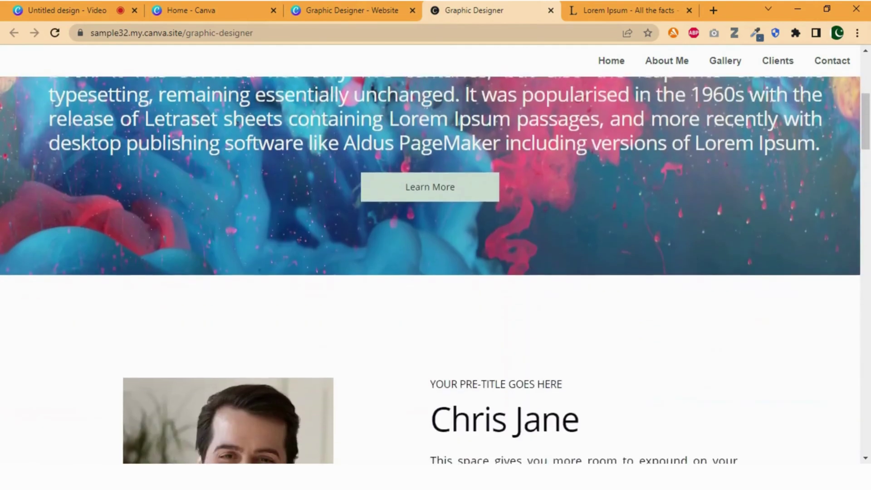
pyautogui.scroll(-12, 434, 270)
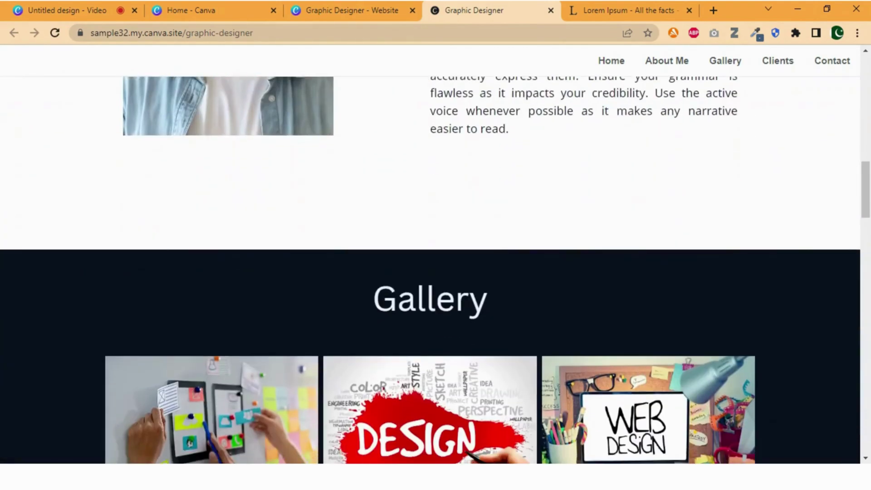
pyautogui.scroll(-12, 435, 270)
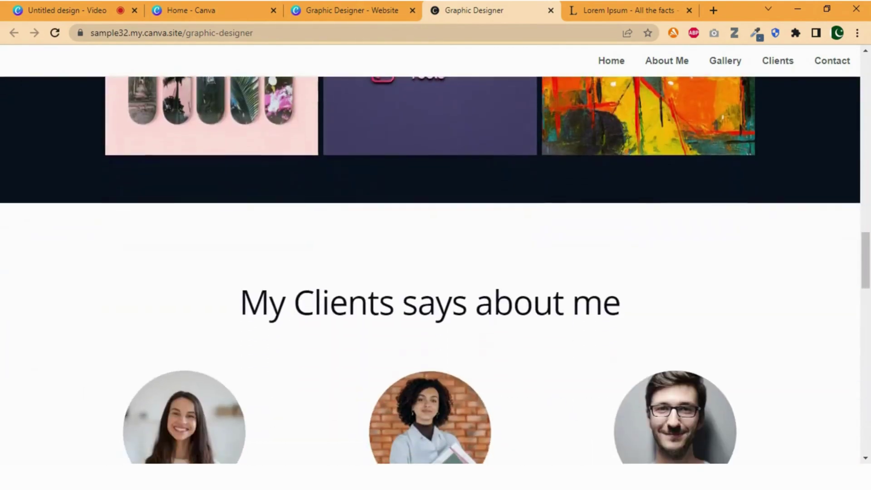
pyautogui.scroll(-12, 434, 270)
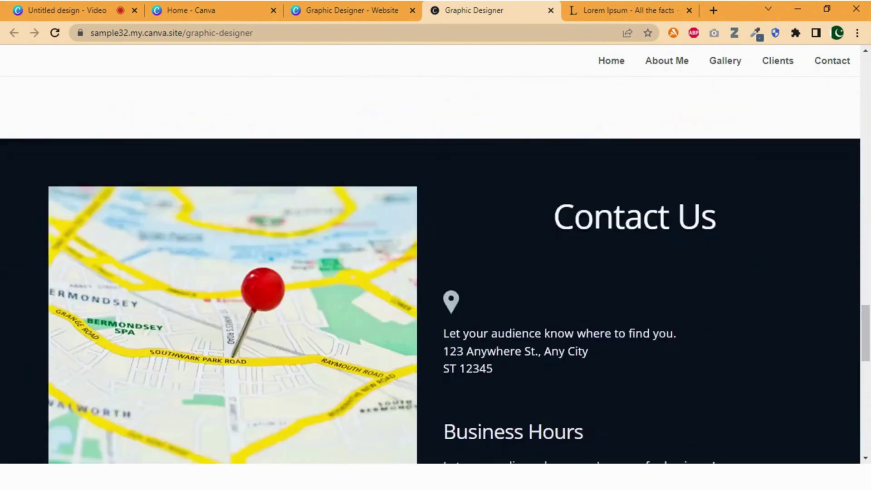
pyautogui.scroll(-8, 435, 270)
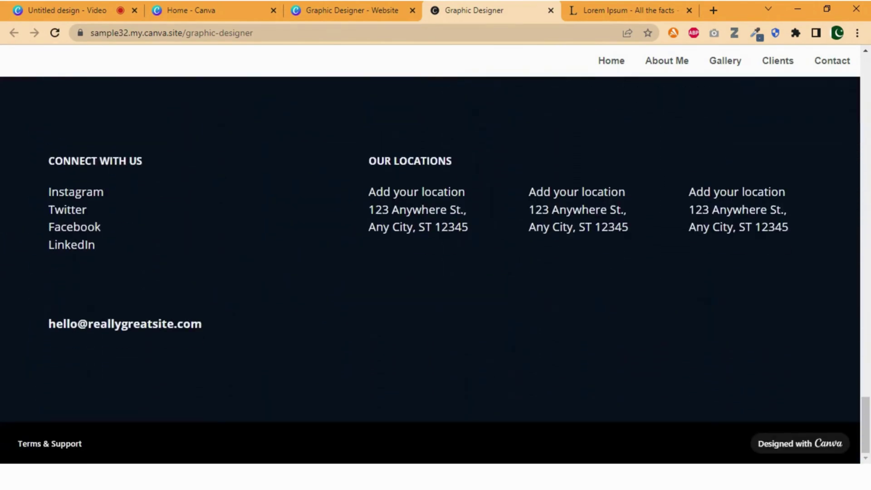
pyautogui.scroll(20, 435, 270)
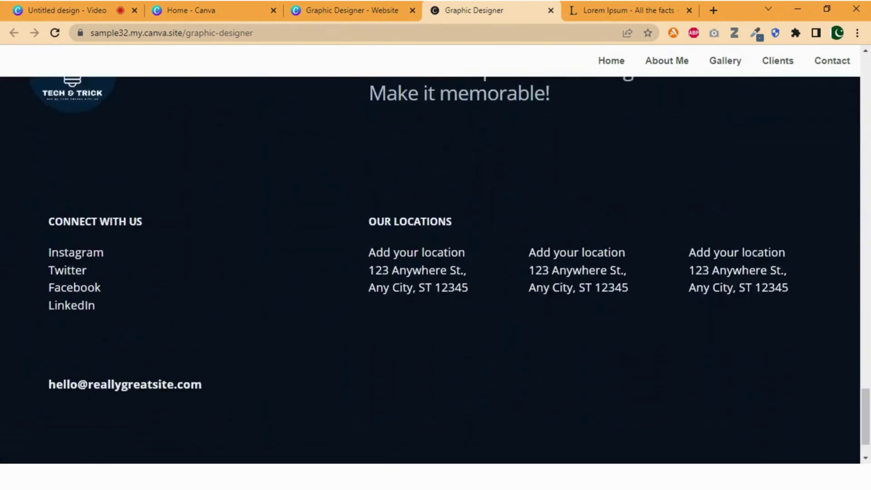
pyautogui.scroll(10, 435, 270)
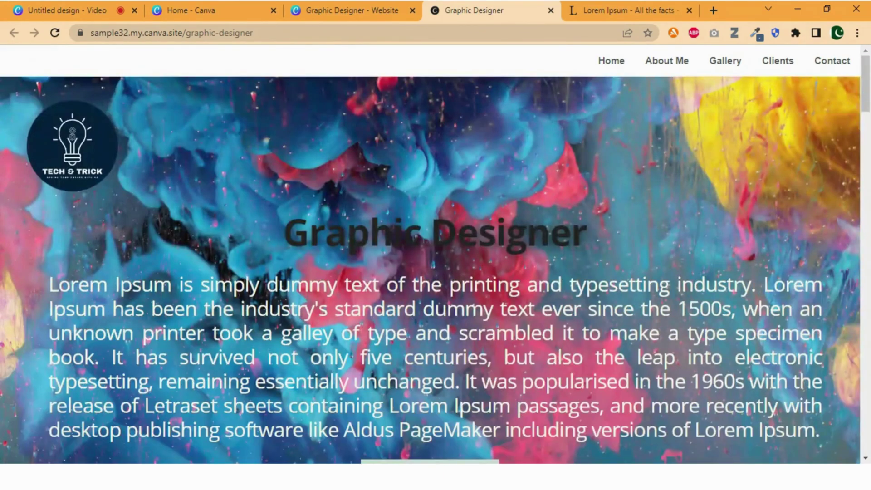
# - Test the Gallery, About Me and Clients navigation links on the live website
pyautogui.moveTo(283, 234); pyautogui.dragTo(603, 225)
pyautogui.click(602, 225)
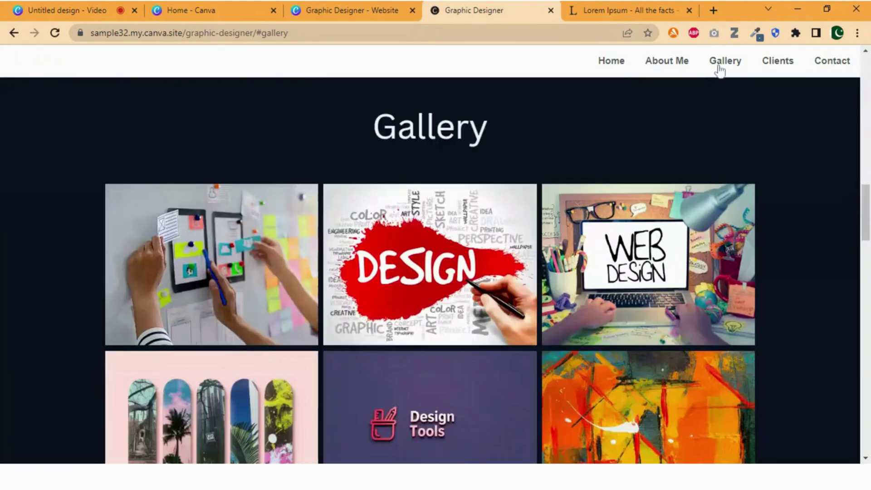
pyautogui.click(672, 62)
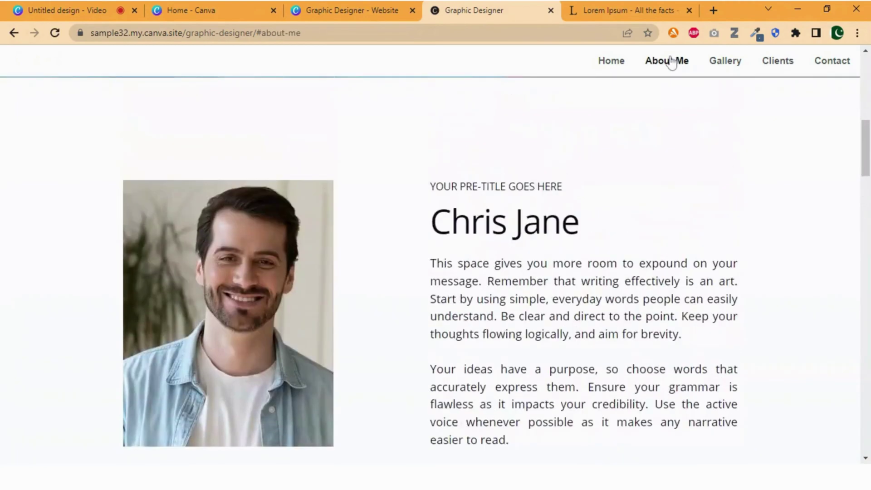
pyautogui.click(779, 62)
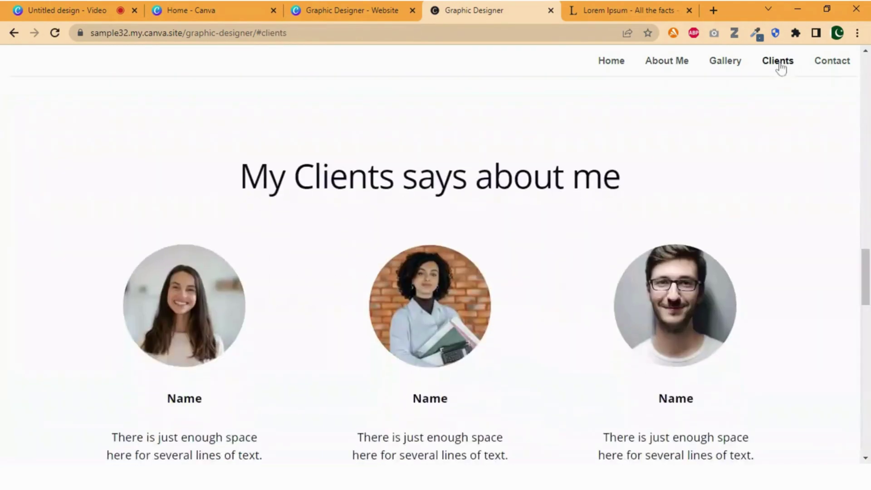